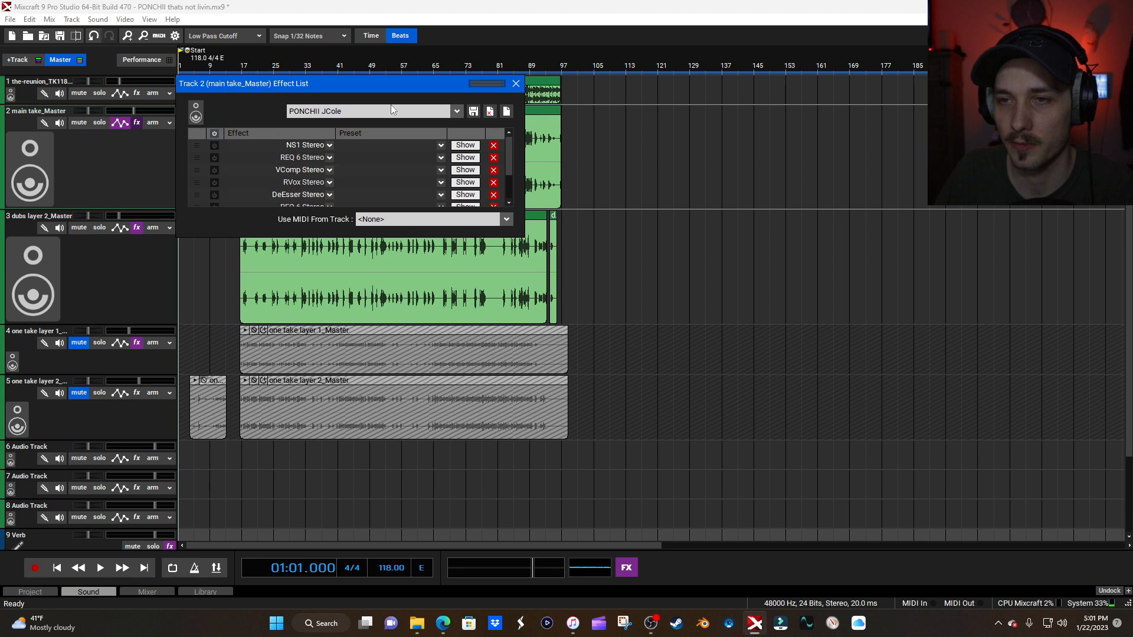
- Bypass all effects on the dubs layer 2 track and on the master track
left_click(515, 83)
left_click(137, 229)
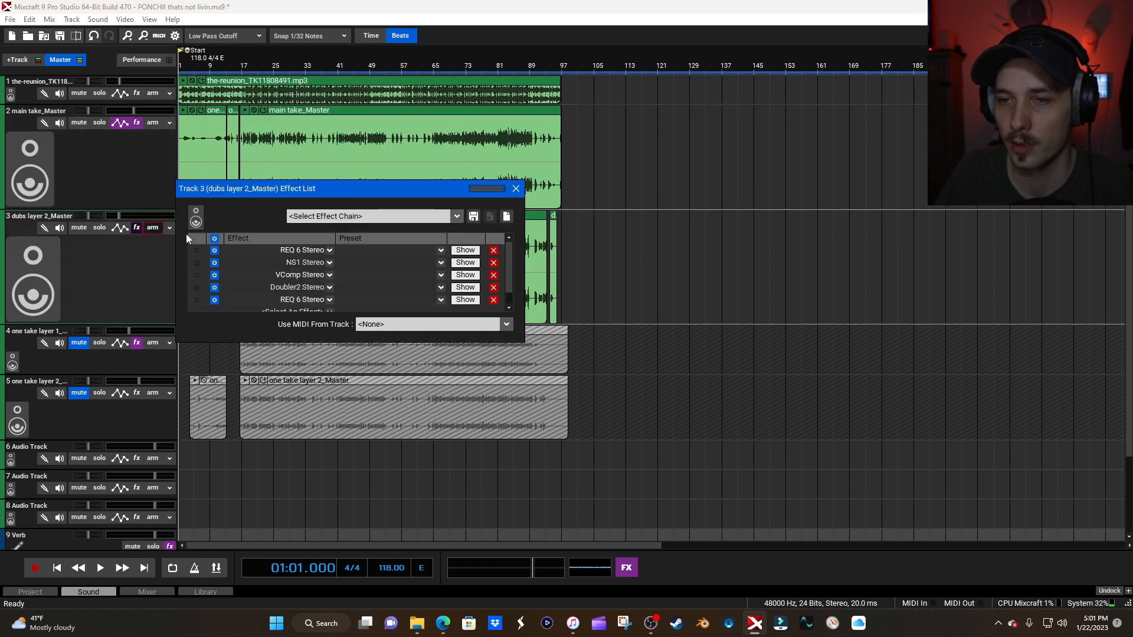
left_click(215, 239)
left_click(517, 190)
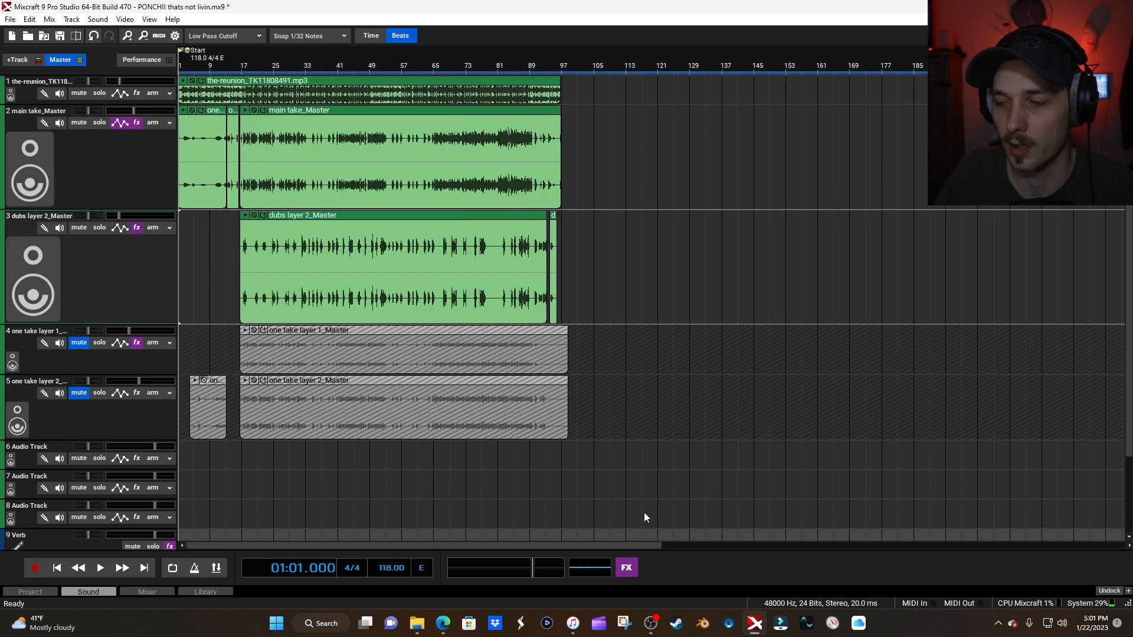
left_click(626, 568)
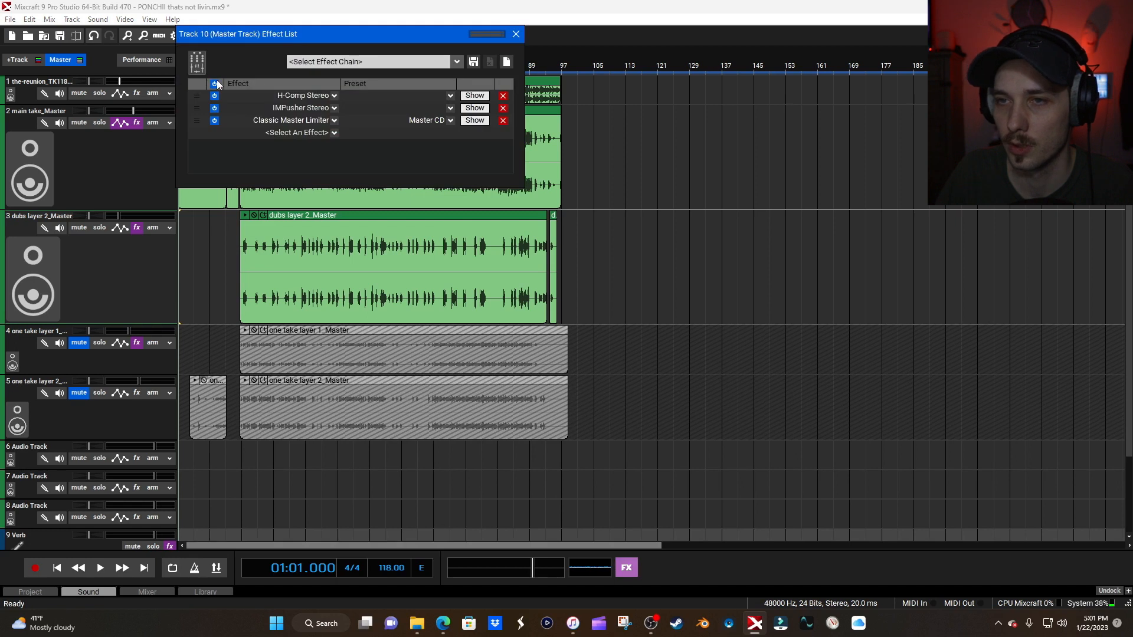
left_click(516, 34)
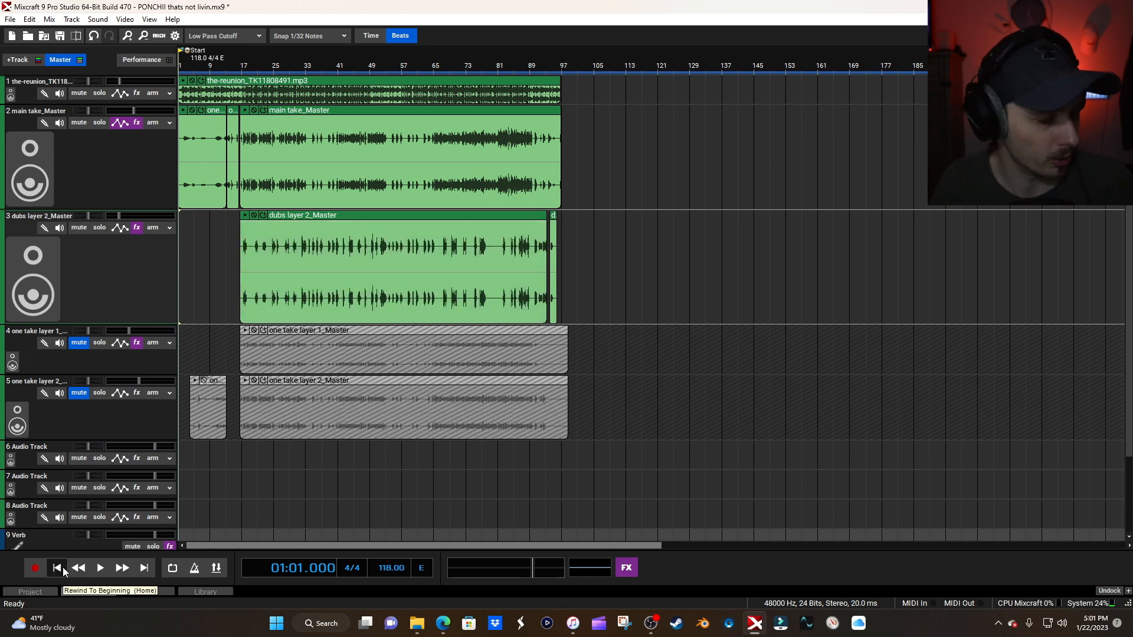
- Play the unprocessed mix from the beginning, and audition the main take alone from bar 17
left_click(101, 568)
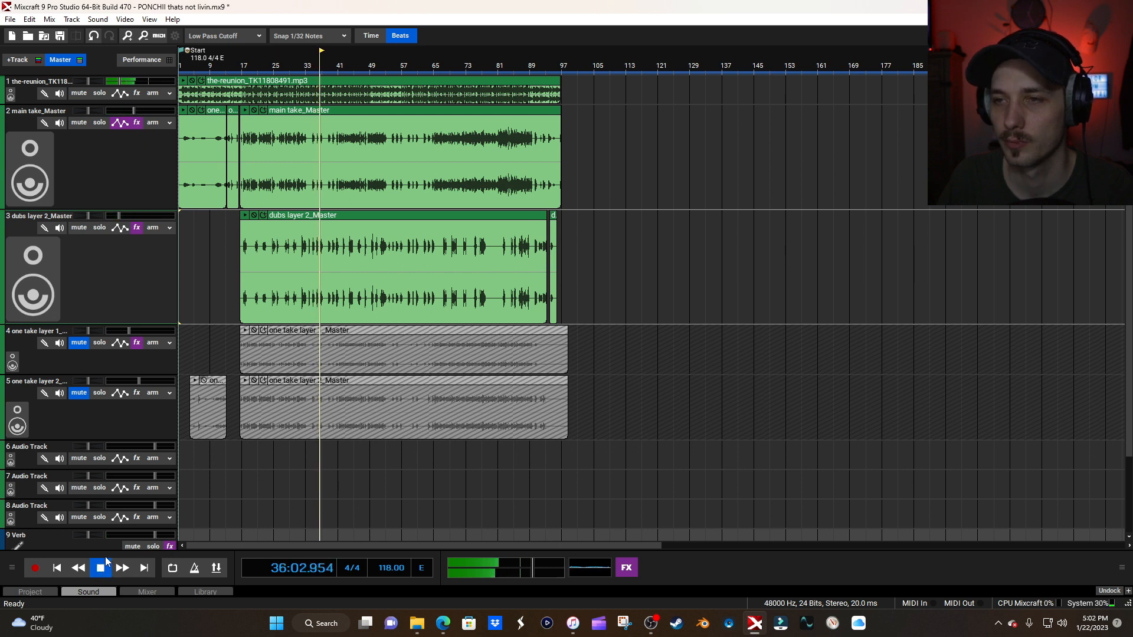
left_click(99, 573)
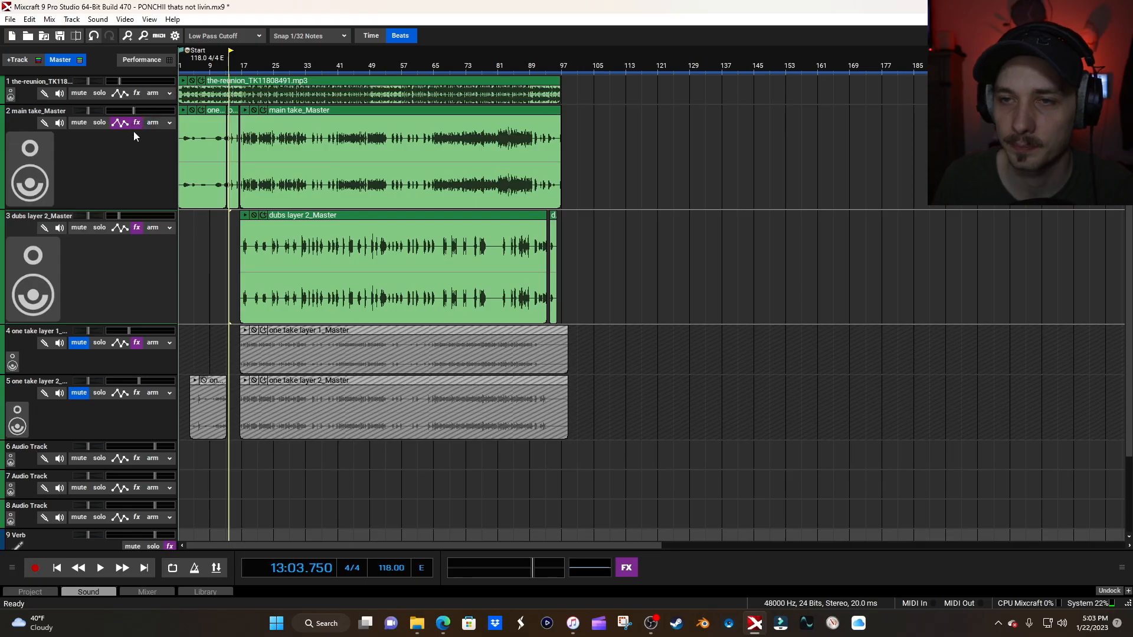
left_click(102, 123)
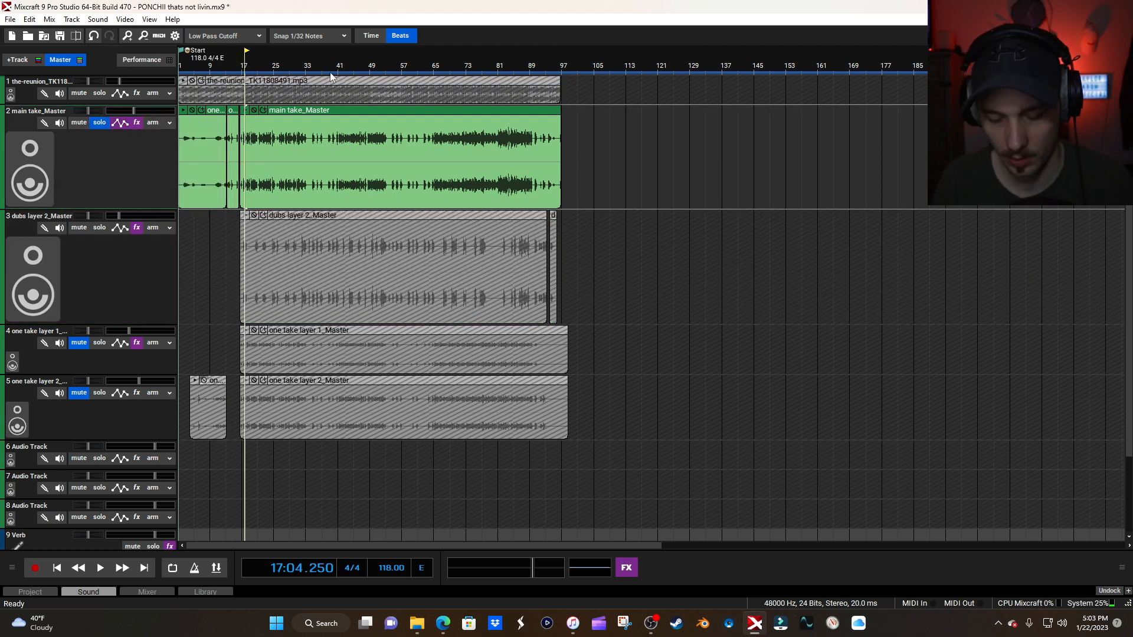
key("space")
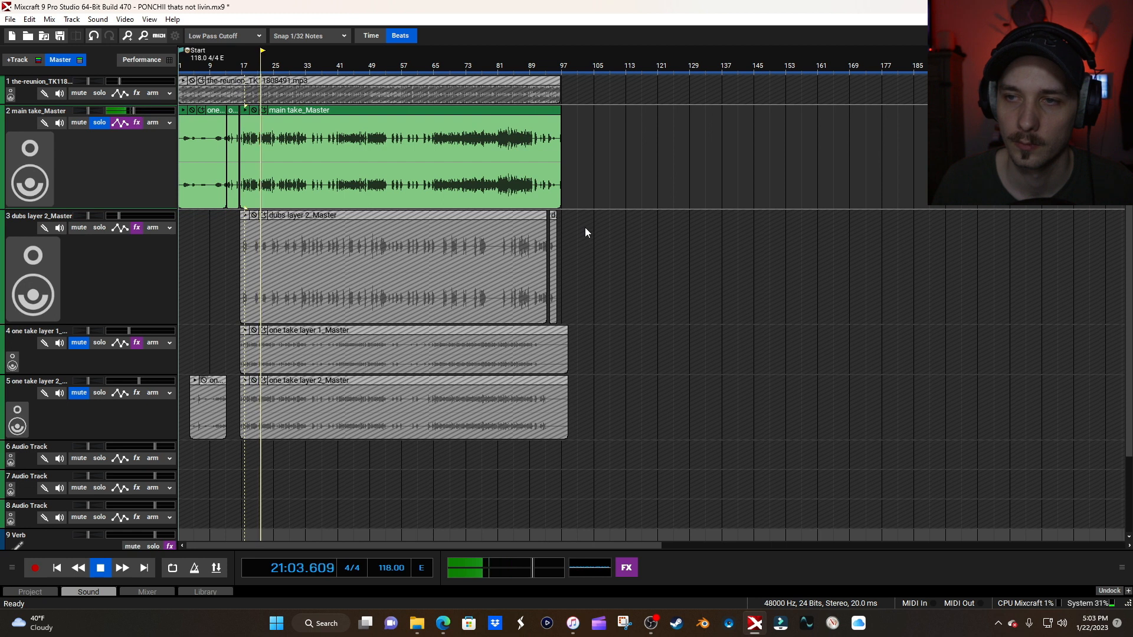
key("space")
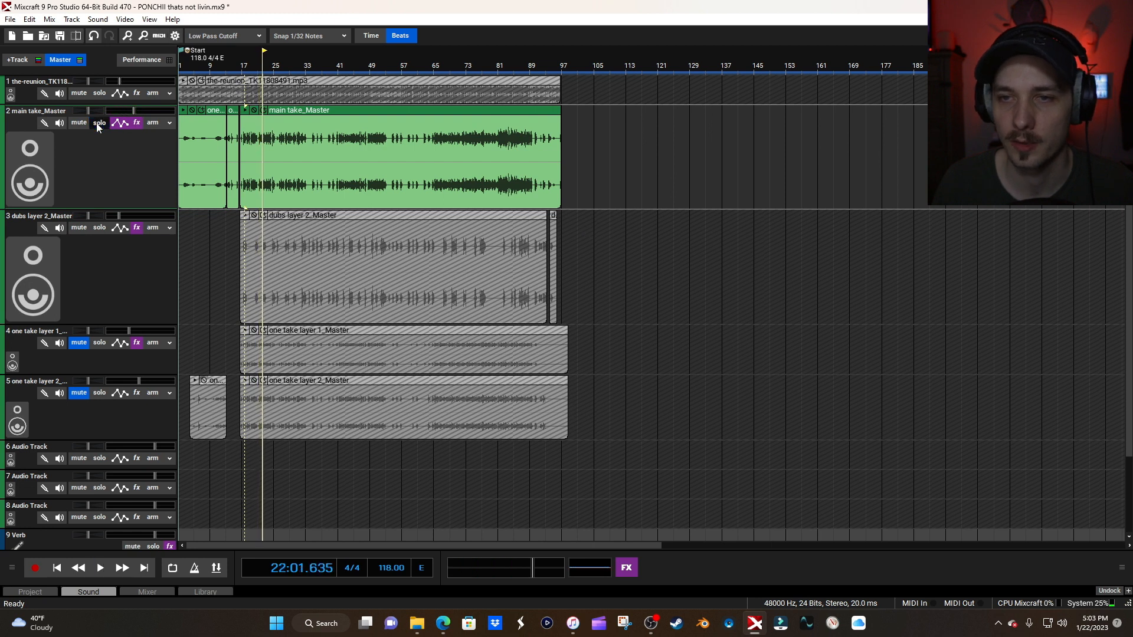
left_click(98, 124)
- Switch the displayed clip envelope type to Volume and place the playhead at about bar 18
left_click(237, 34)
left_click(242, 51)
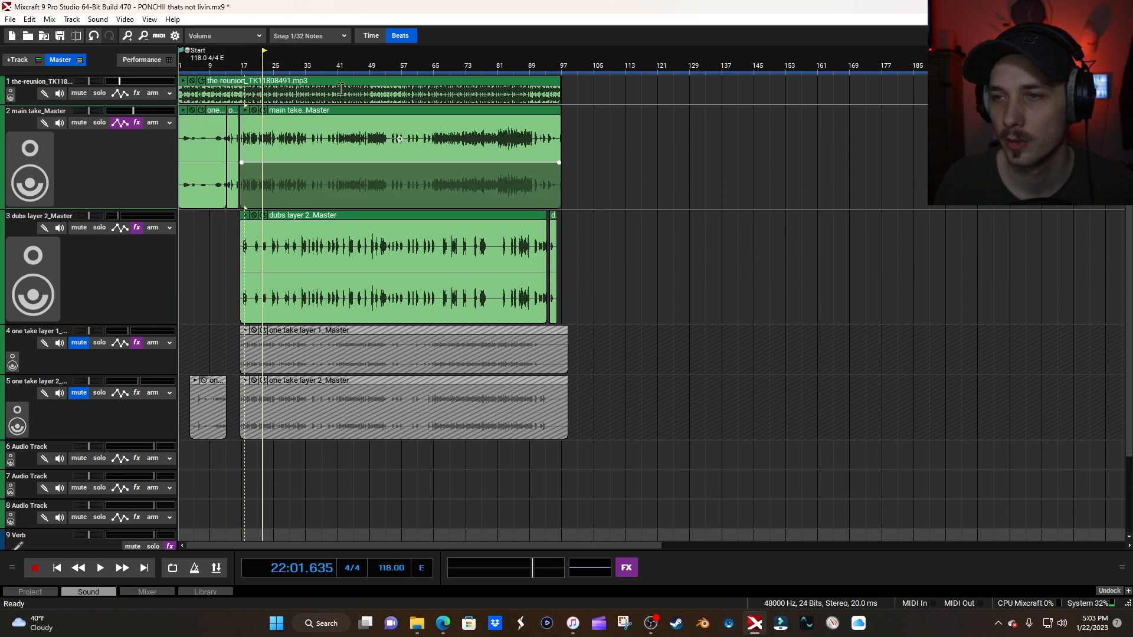
left_click(255, 72)
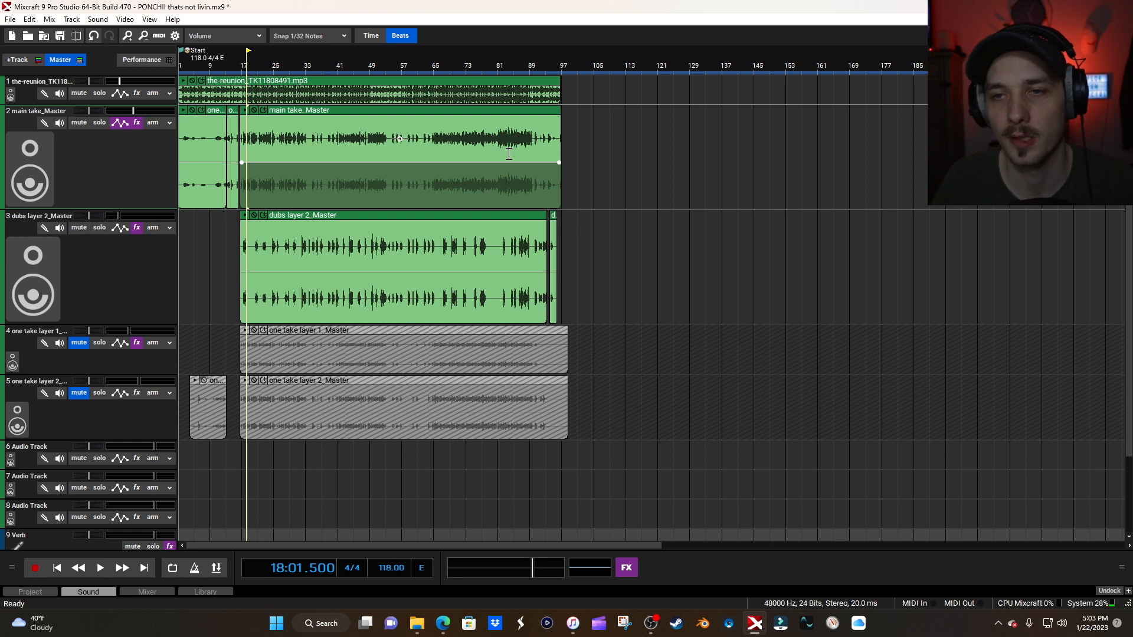
- Leave only NS1 Stereo active in the main take's effect chain and show its plugin window beside the clips
left_click(137, 122)
left_click_drag(418, 90, 784, 153)
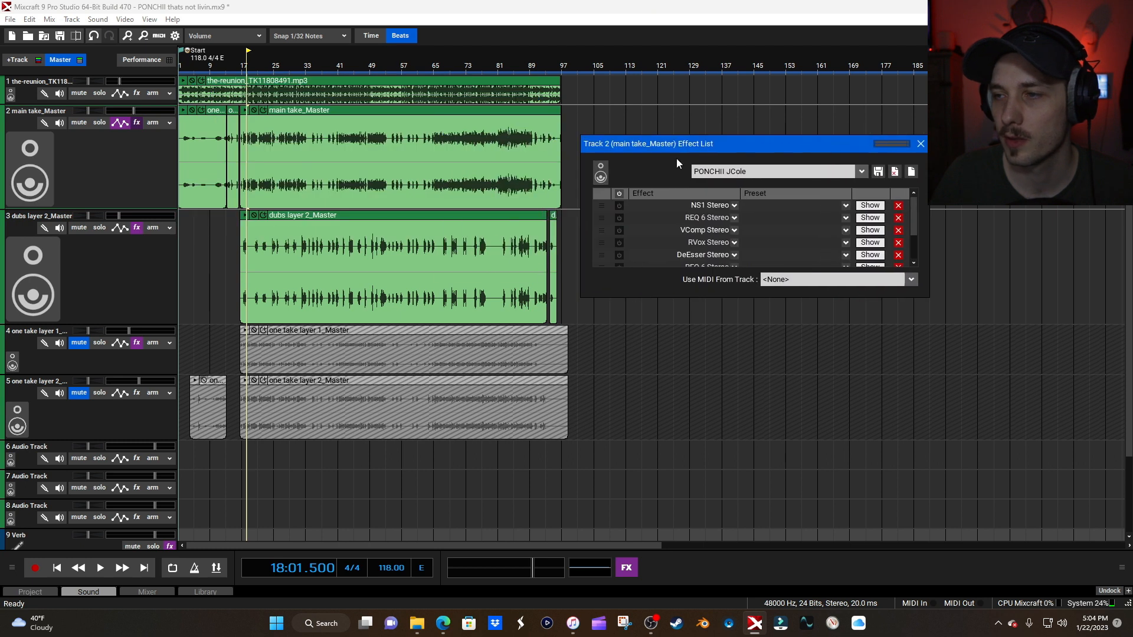
left_click(619, 194)
scroll(643, 226, "down", 1)
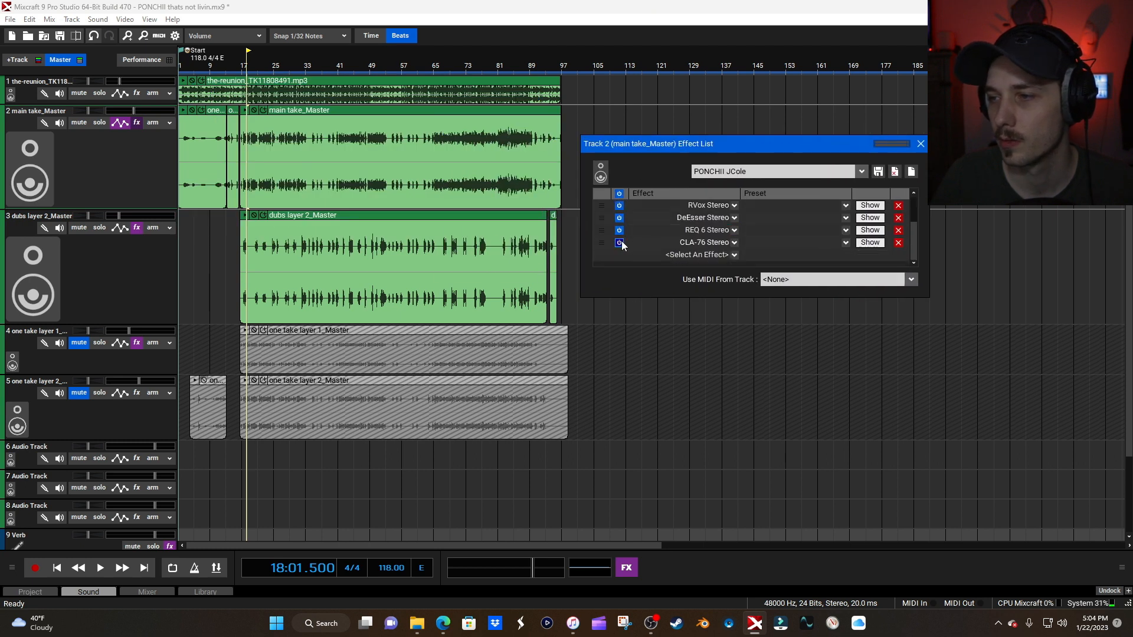
left_click(618, 230)
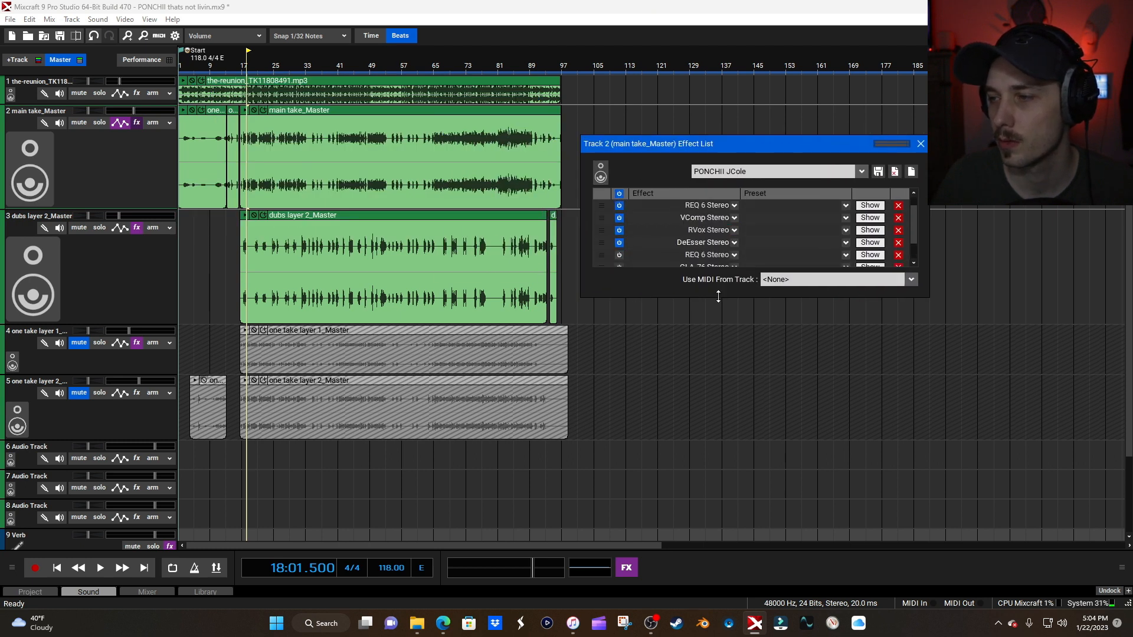
left_click_drag(720, 296, 724, 382)
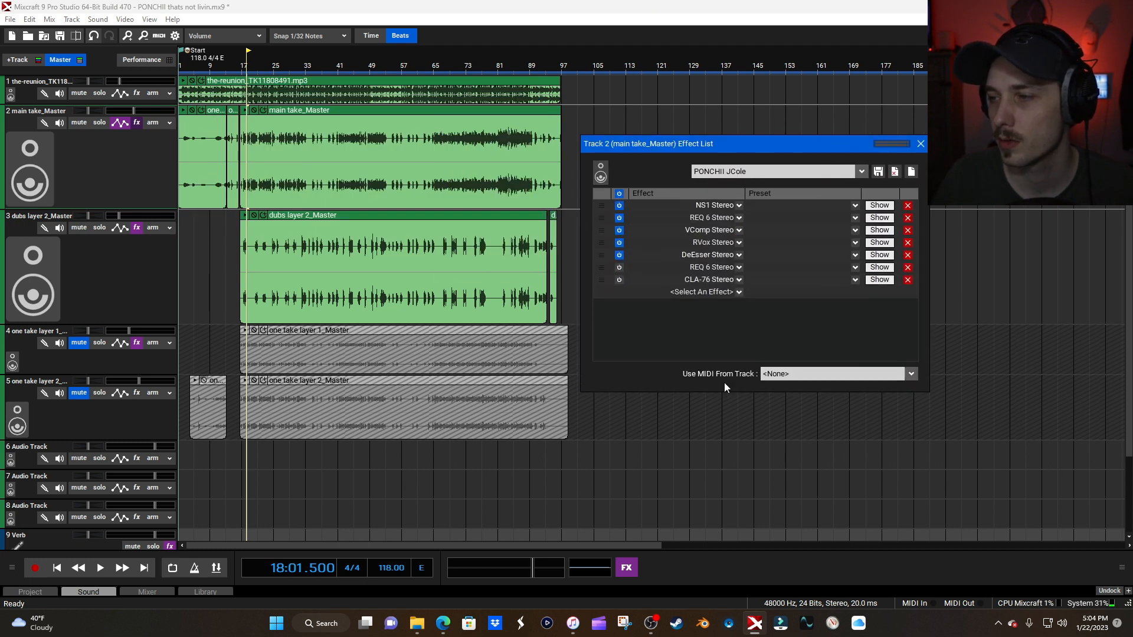
left_click(620, 218)
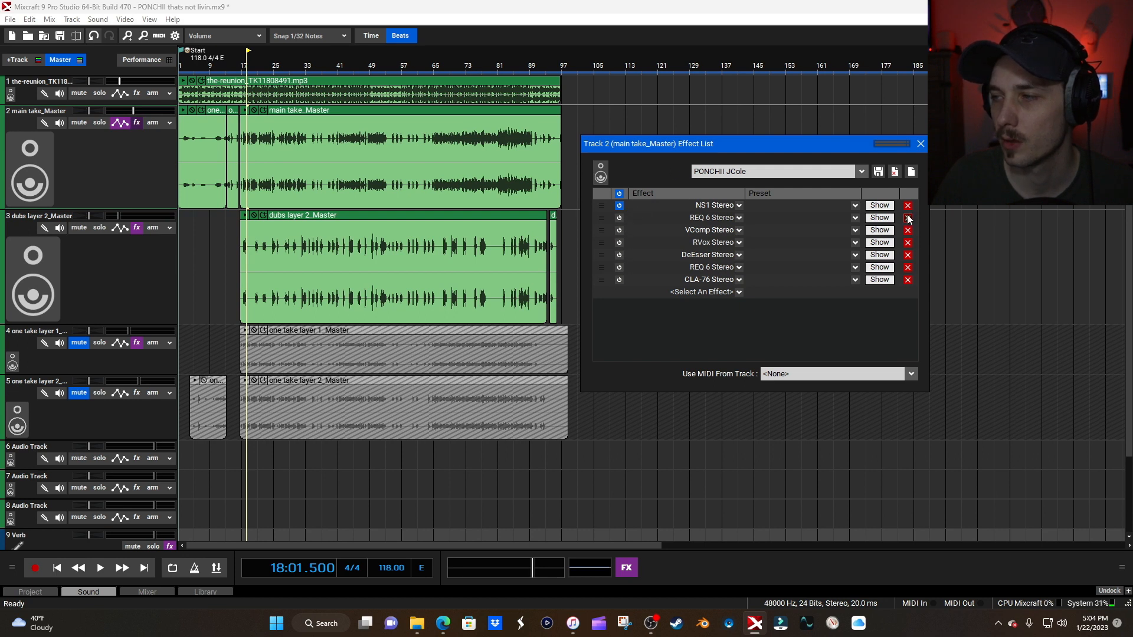
left_click(880, 206)
left_click_drag(574, 109, 773, 103)
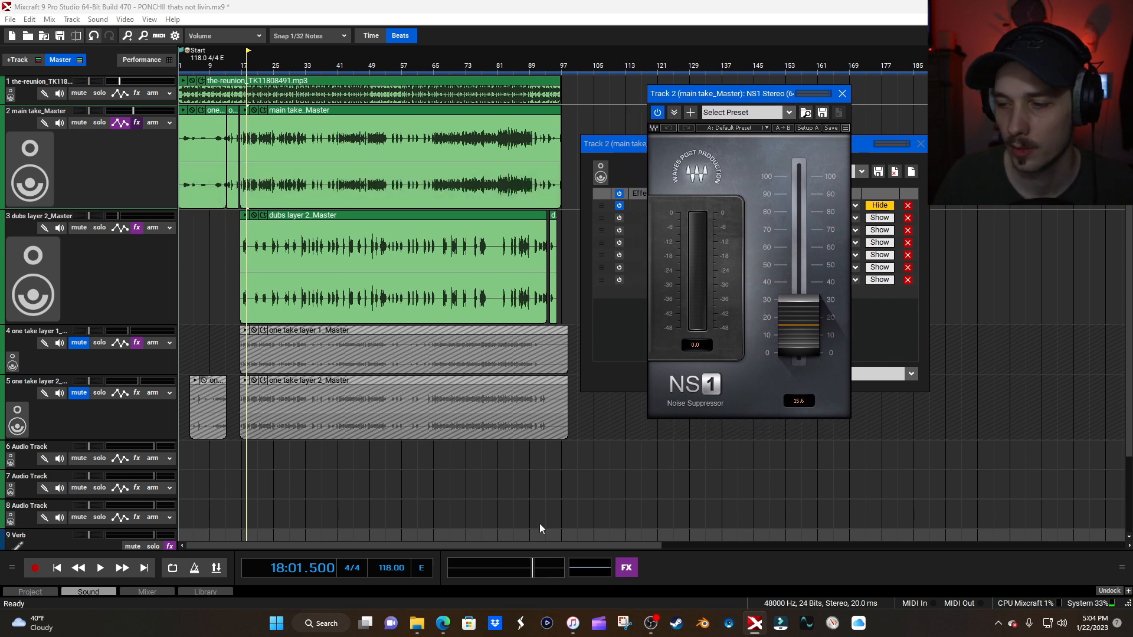
- Leave only Classic Master Limiter active in the master track's effect list
left_click(626, 569)
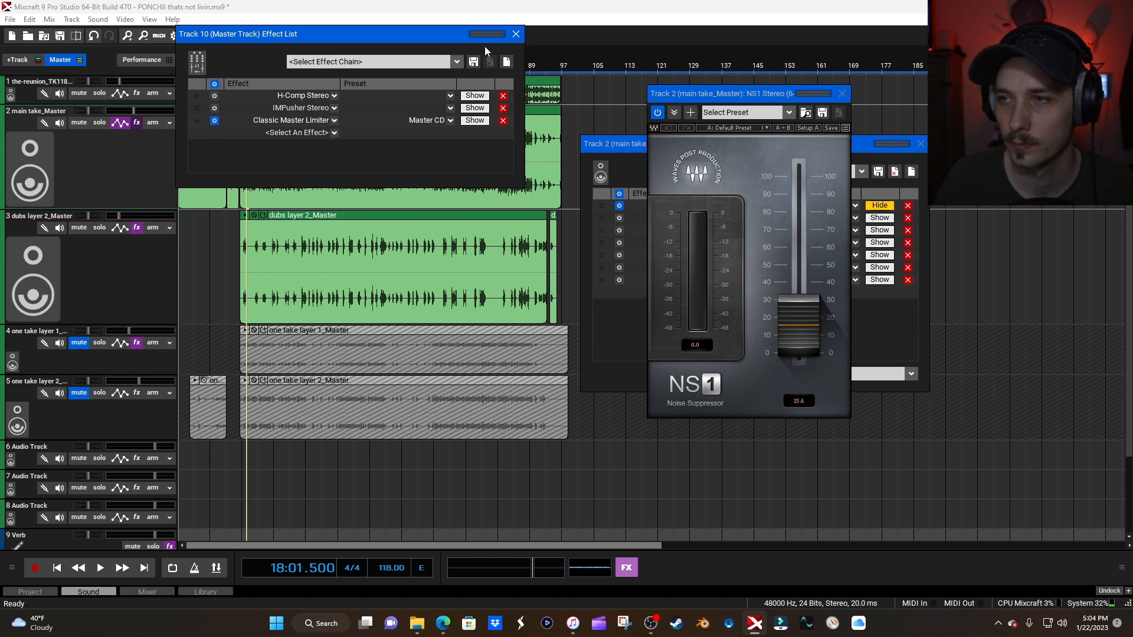
left_click(516, 36)
- Solo the main take and play it with NS1 bypassed, from about bar 18 and from about bar 33
left_click(236, 73)
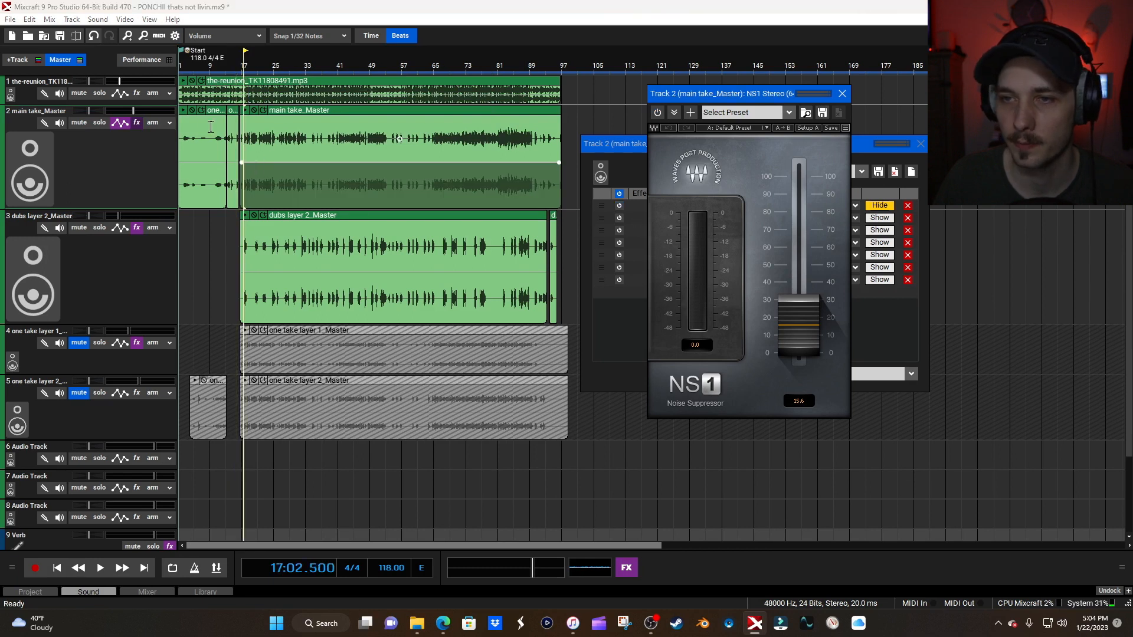
left_click(58, 568)
key("space")
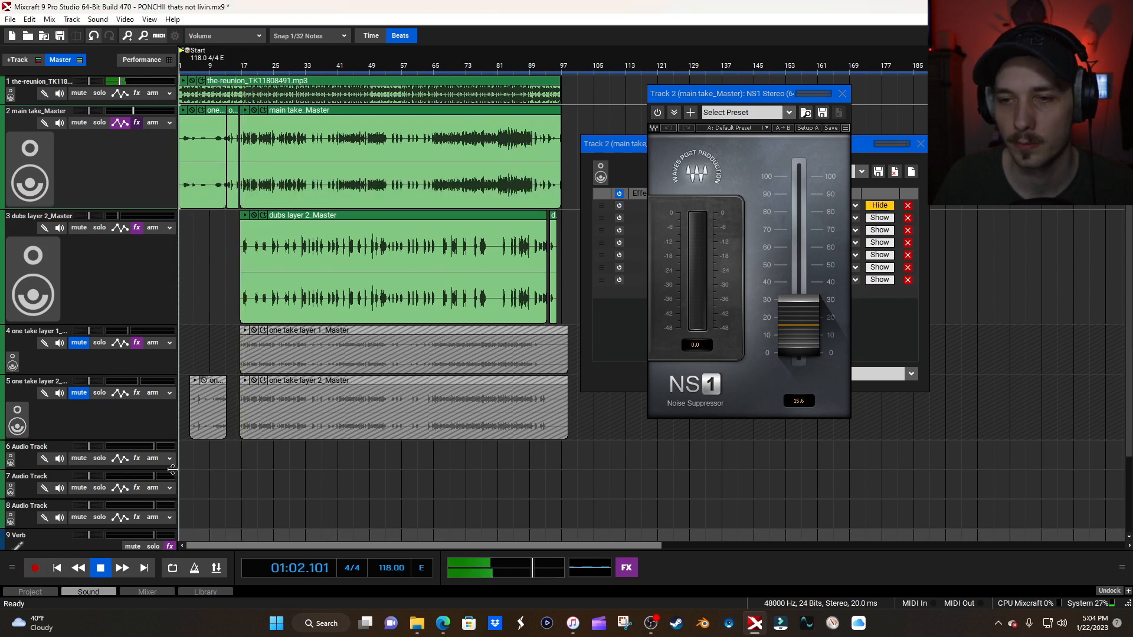
key("space")
left_click(99, 122)
key("space")
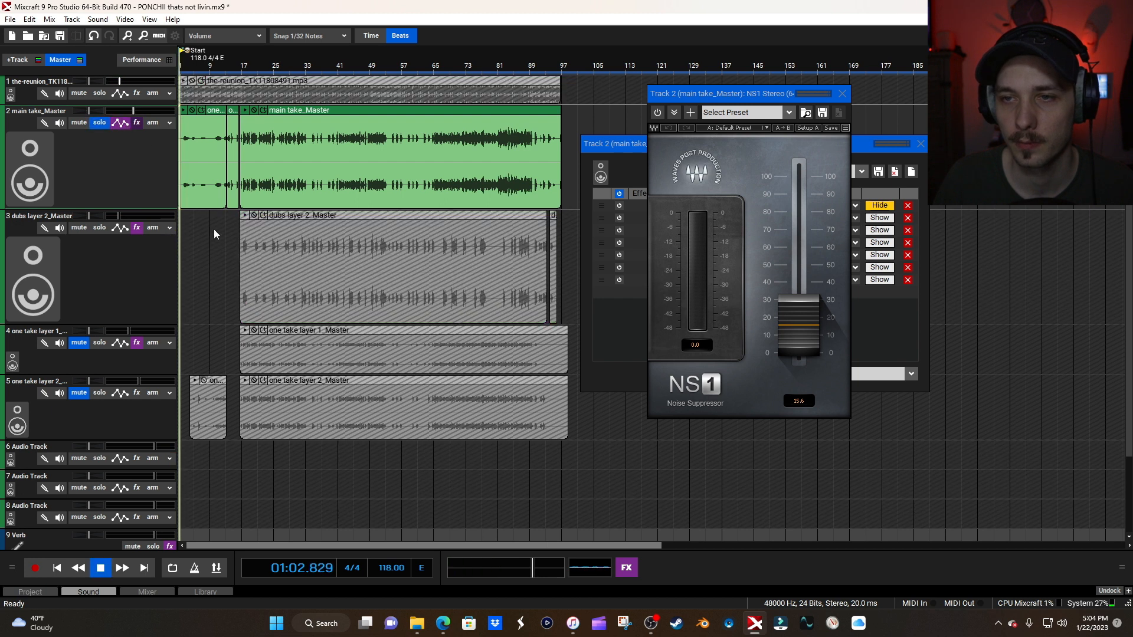
left_click(248, 66)
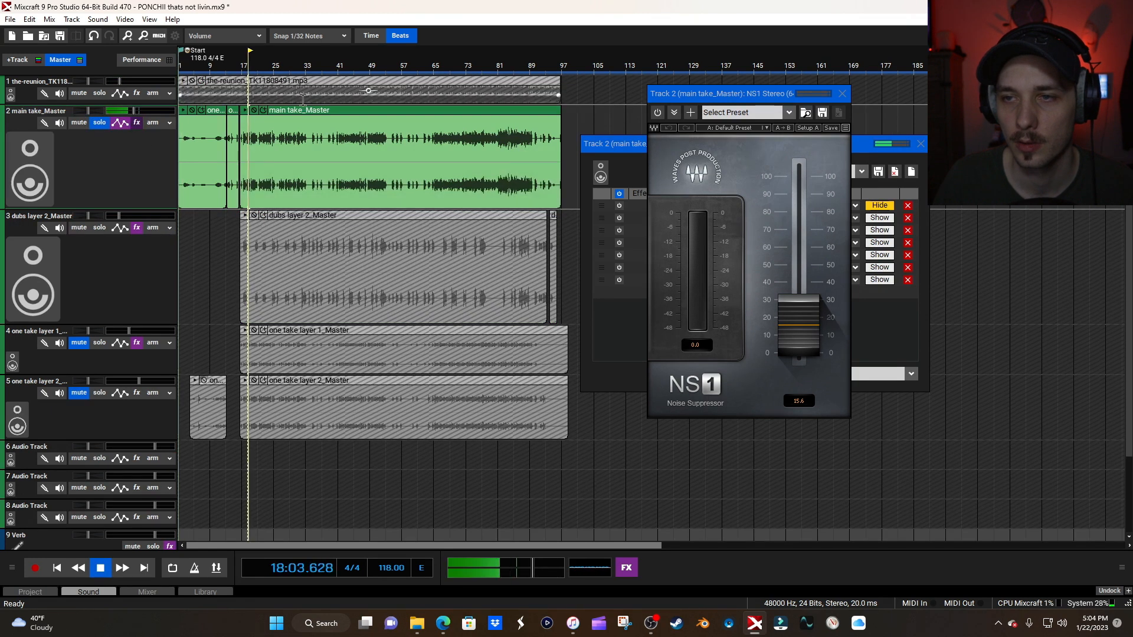
left_click(306, 72)
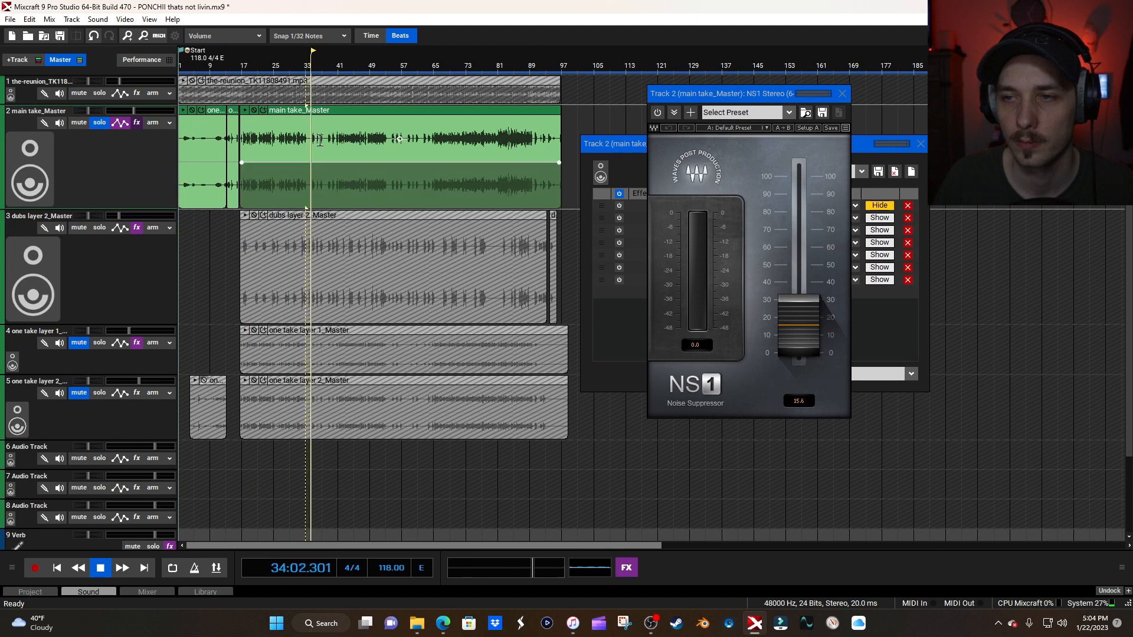
key("space")
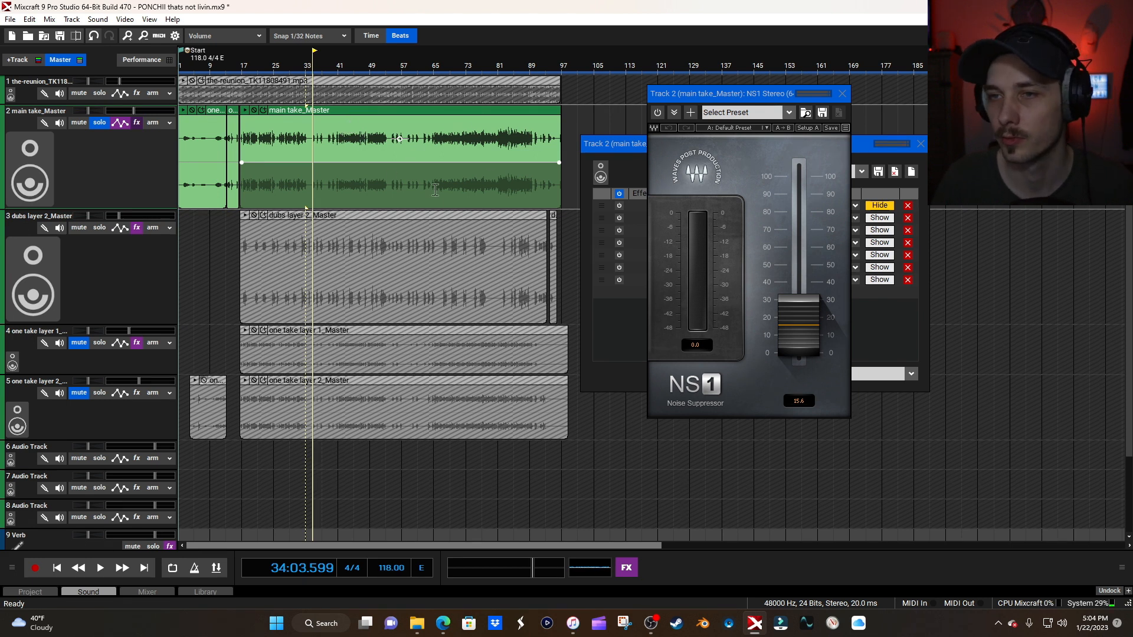
- Re-enable NS1, play the main take from bar 17 and from about bar 33, and close the plugin window
left_click(243, 70)
left_click(659, 113)
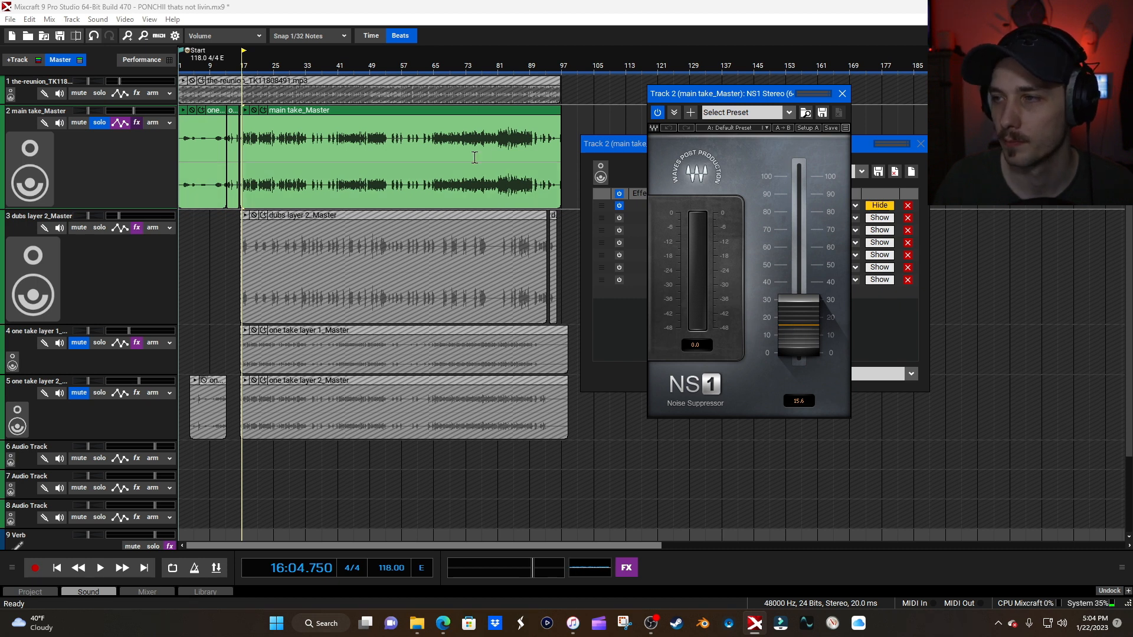
key("space")
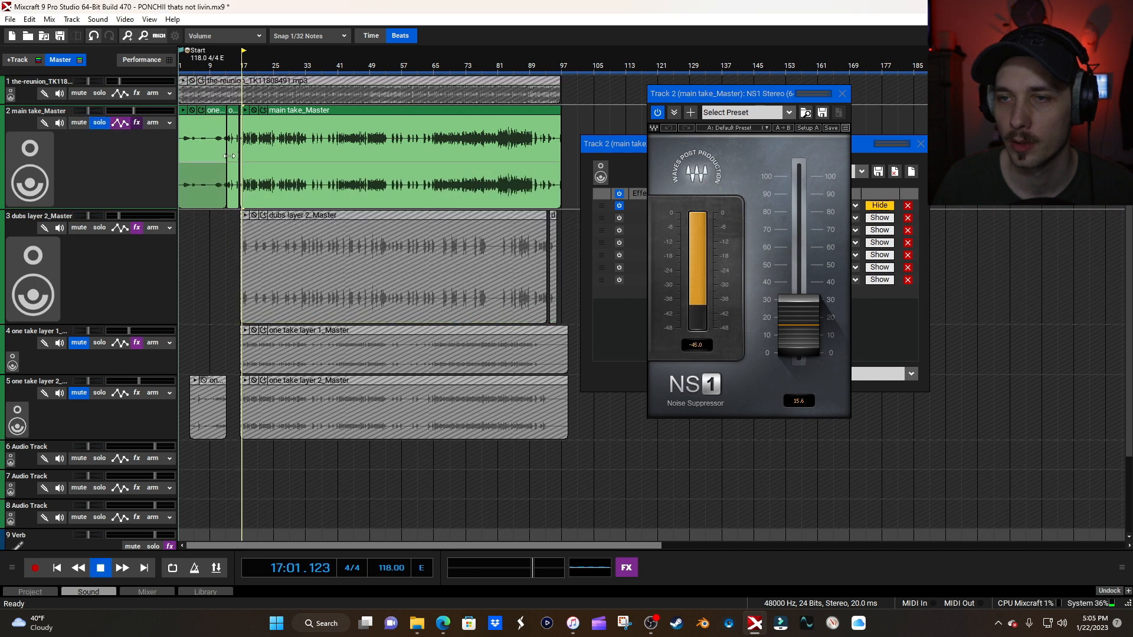
left_click(306, 69)
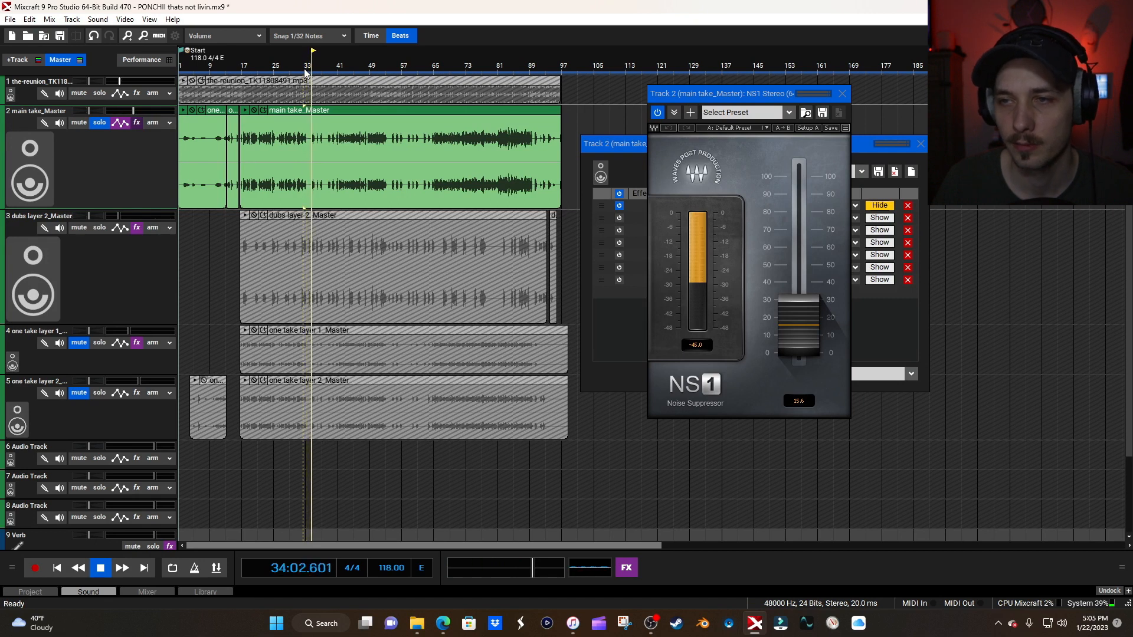
key("space")
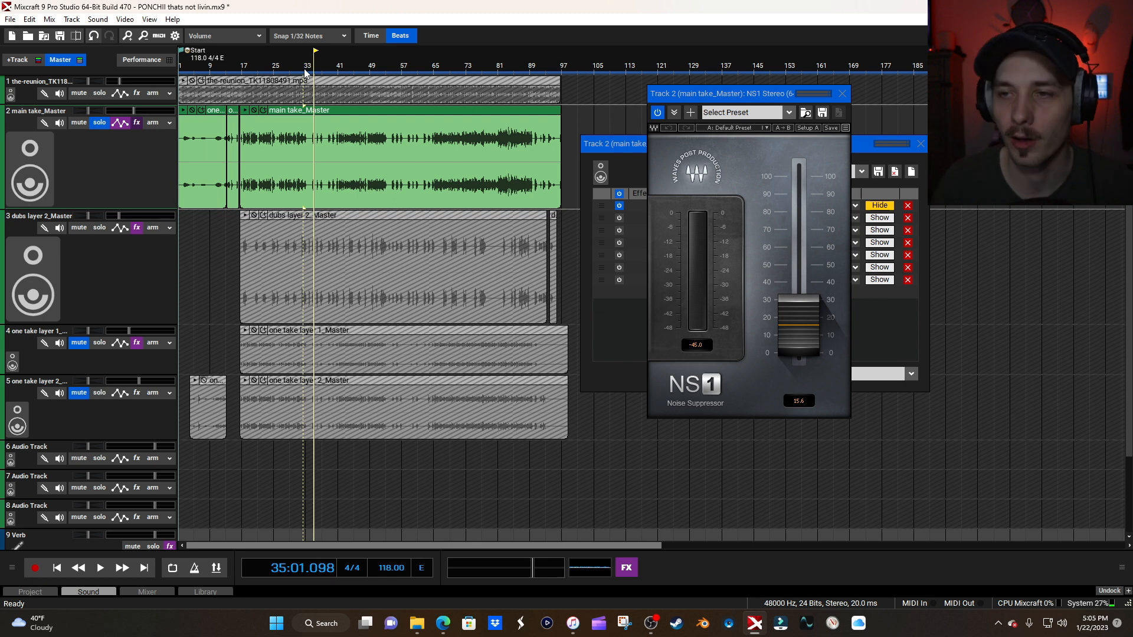
left_click(847, 94)
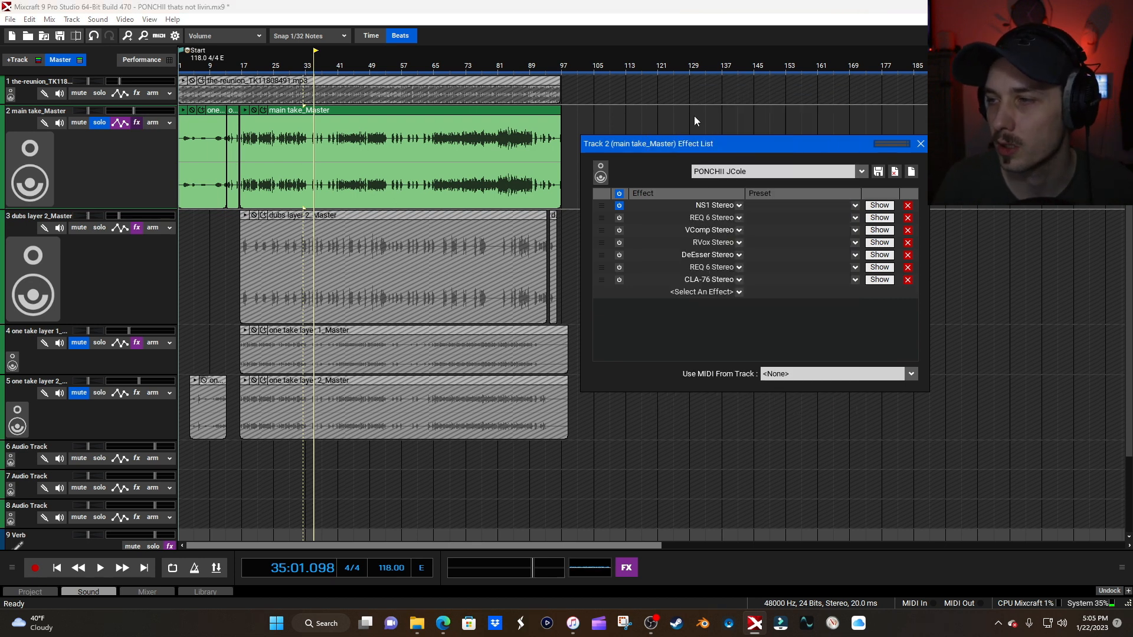
- Enable the first REQ 6 Stereo equalizer on the main take and show its window clear of the clips
left_click(619, 218)
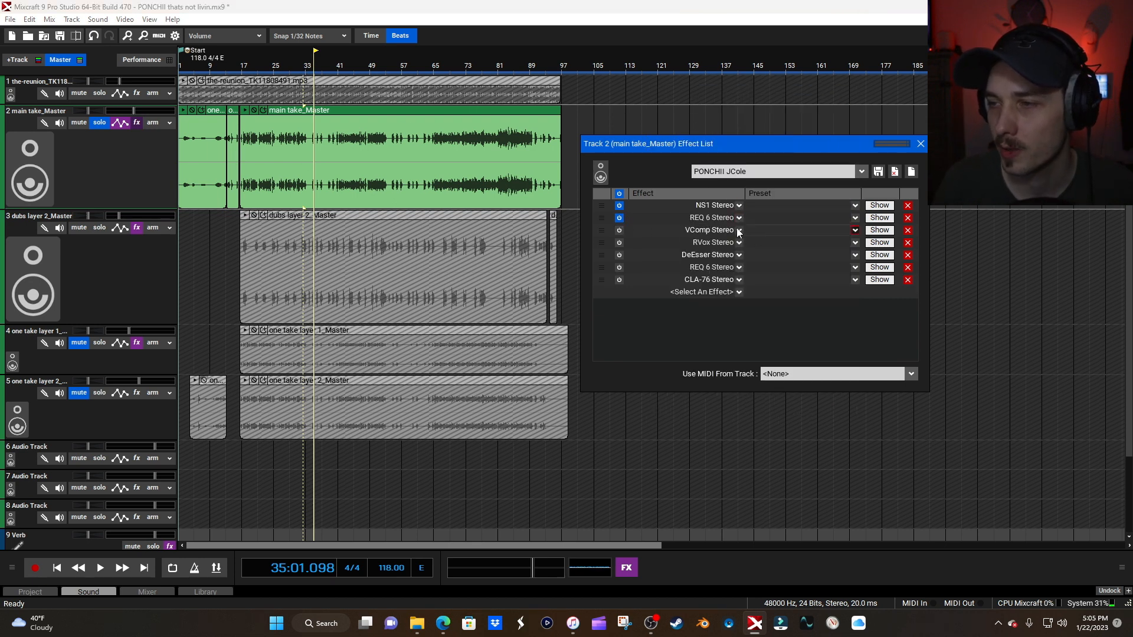
left_click(248, 66)
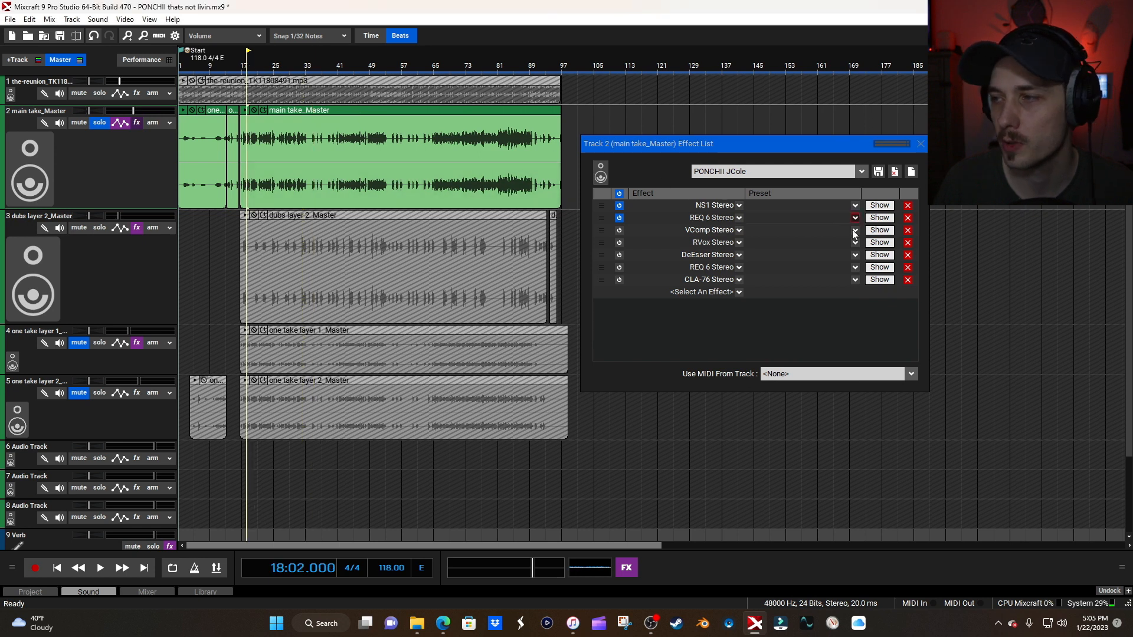
left_click(880, 218)
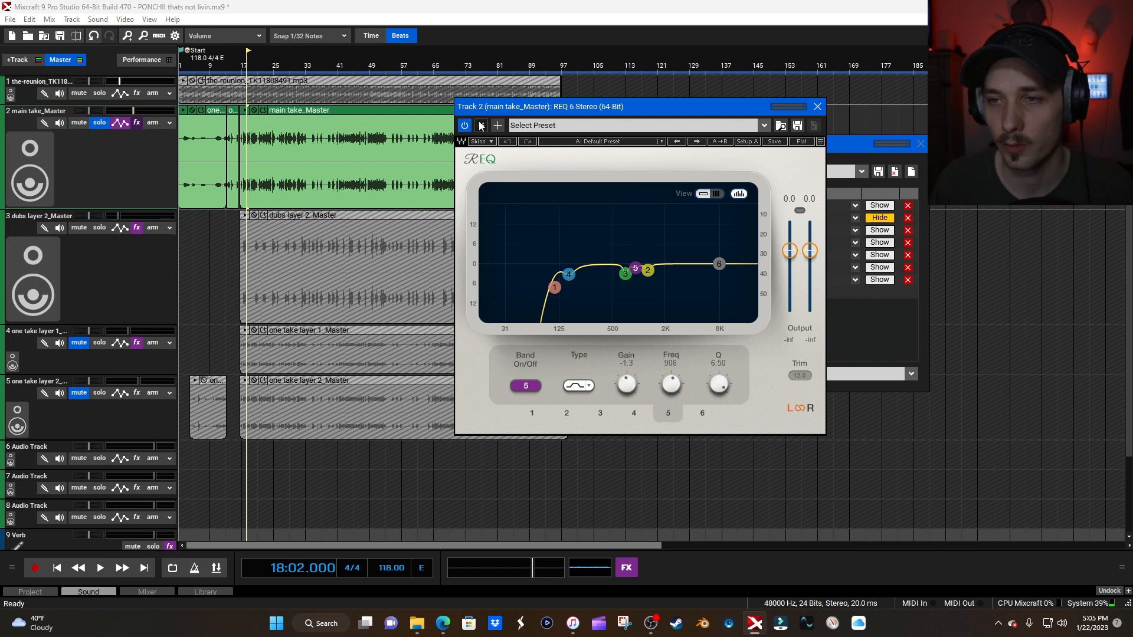
left_click_drag(542, 112, 631, 165)
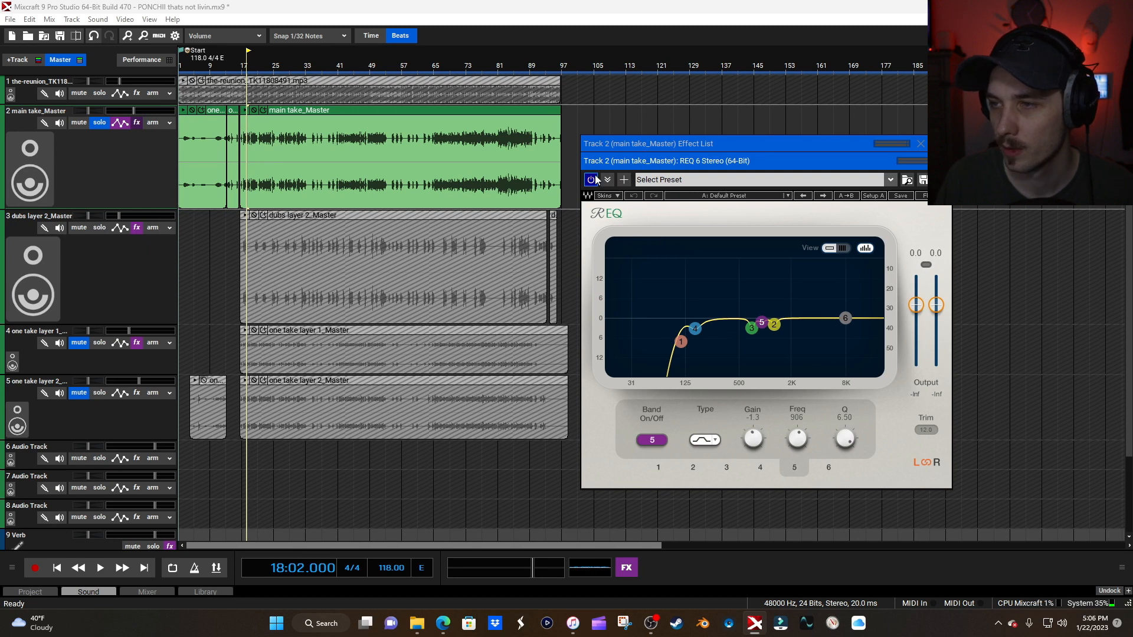
- Play the soloed main take from about bar 20 with the REQ 6 equalizer bypassed
left_click(256, 68)
key("space")
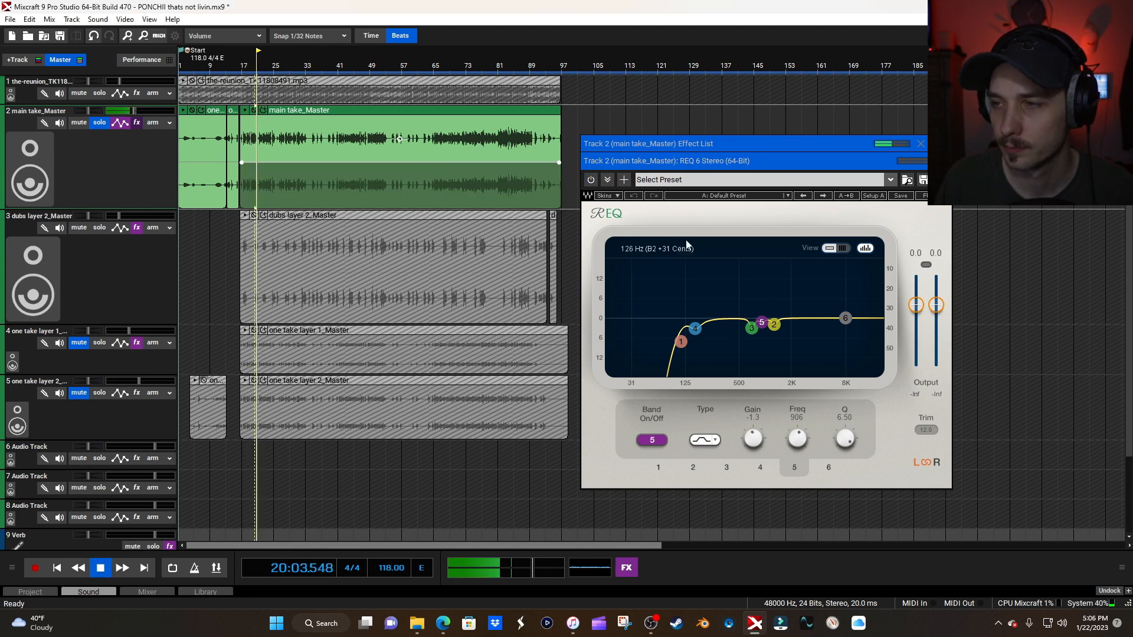
key("space")
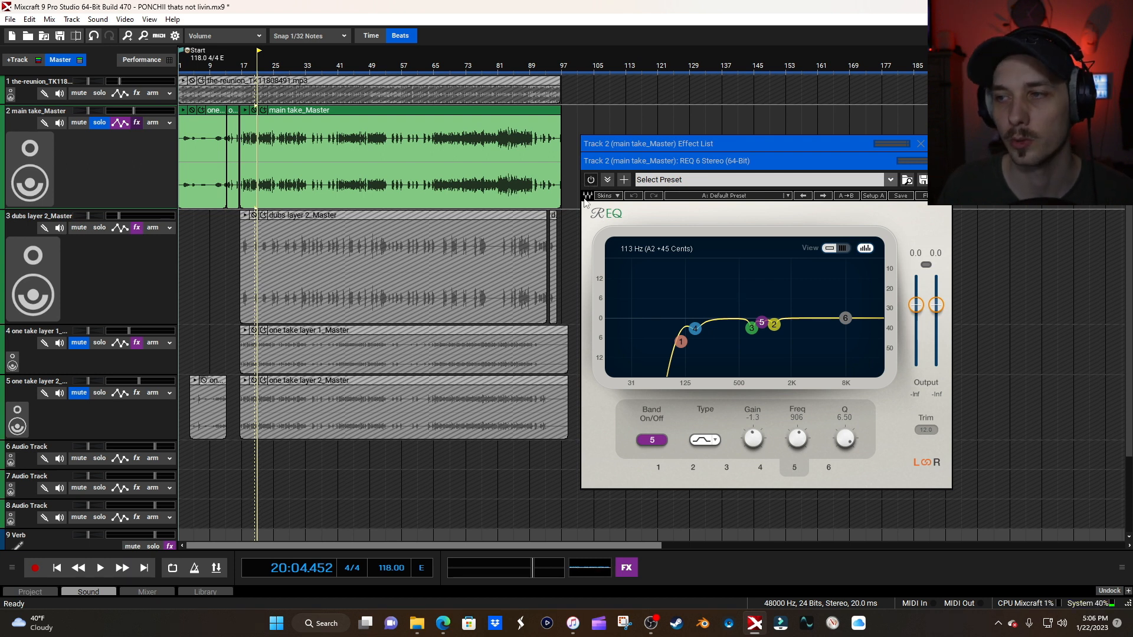
- Play the soloed main take from about bar 19, toggling the REQ 6 equalizer on and off to compare, and leave it enabled
left_click(251, 66)
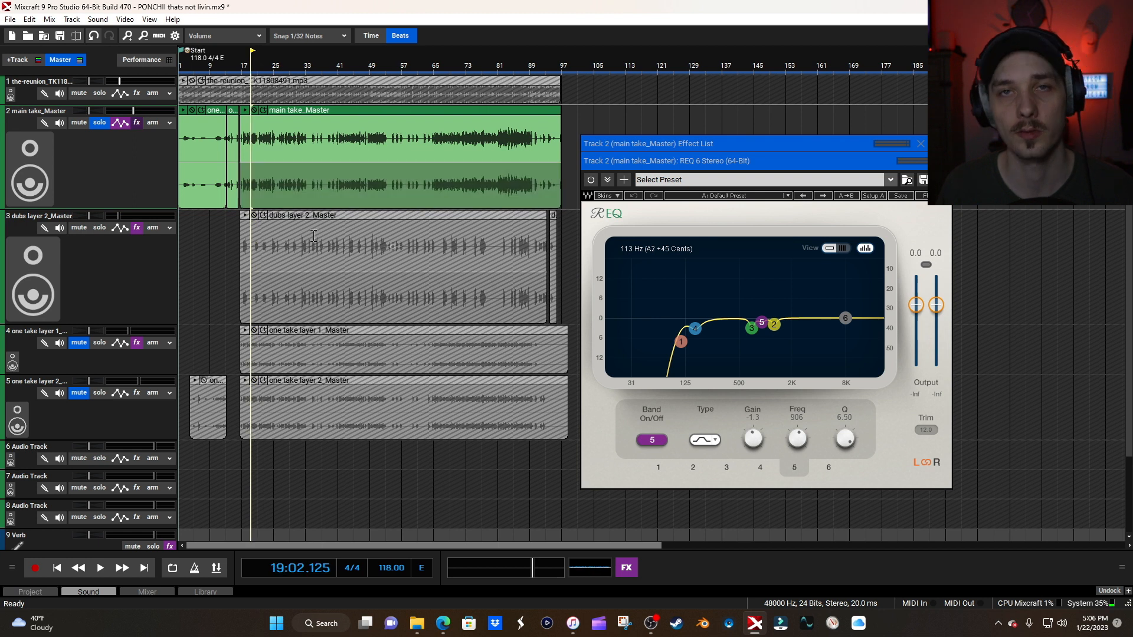
key("space")
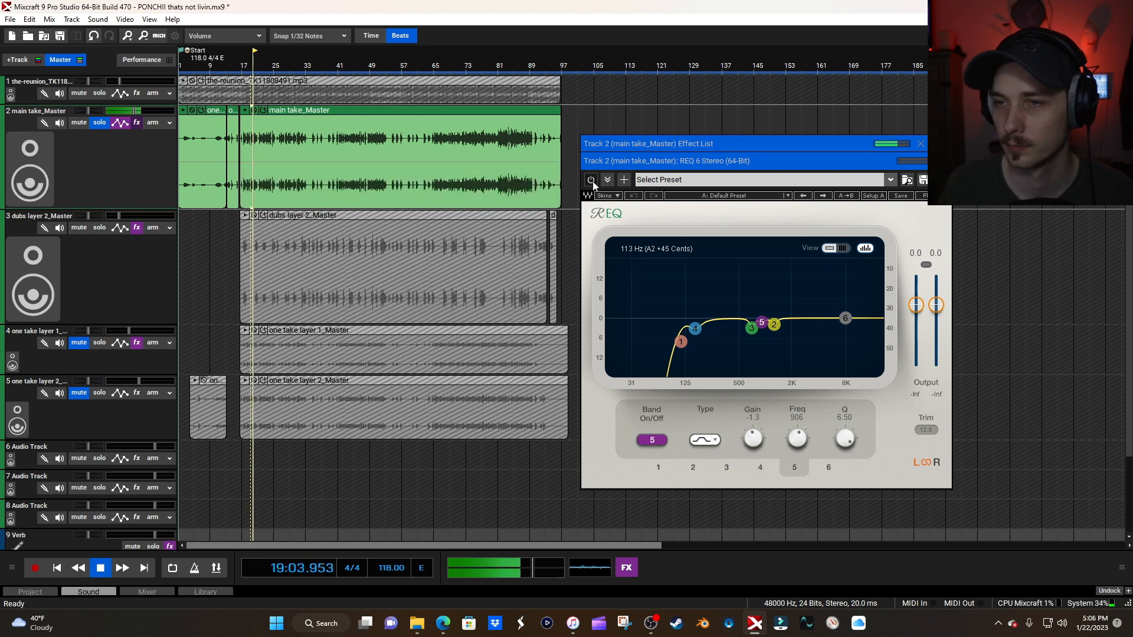
left_click(591, 181)
left_click(592, 181)
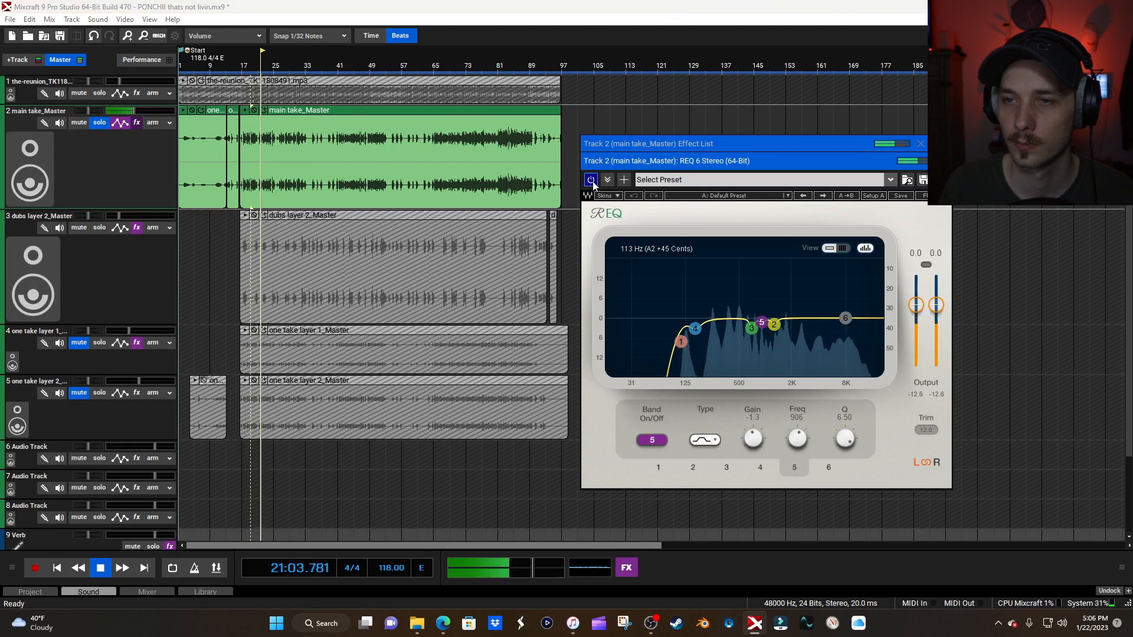
left_click(593, 184)
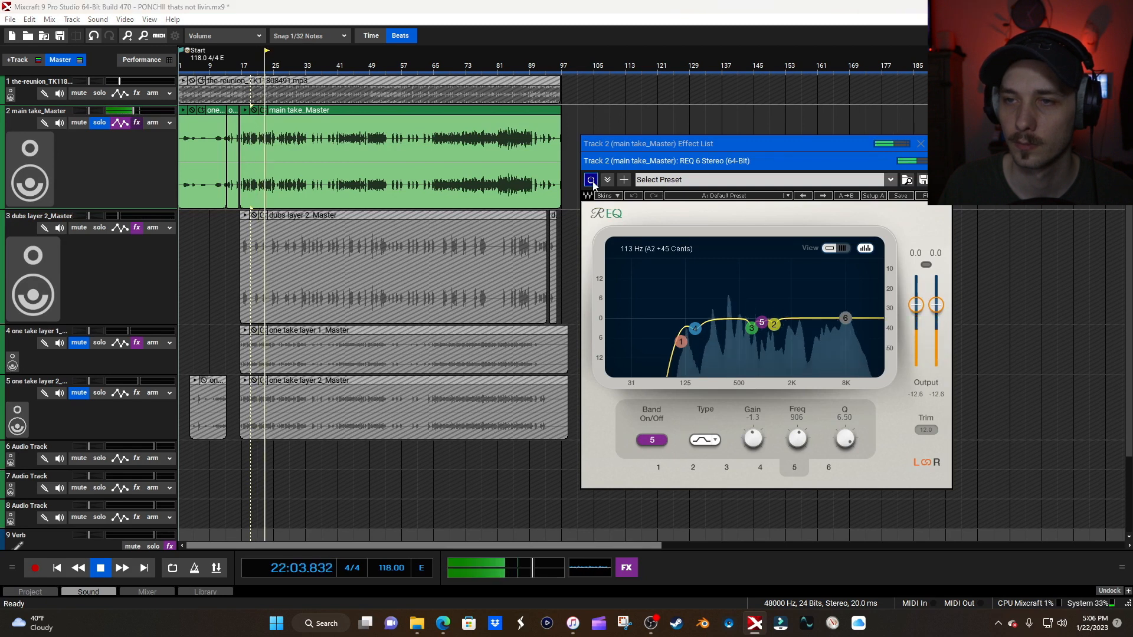
left_click(593, 183)
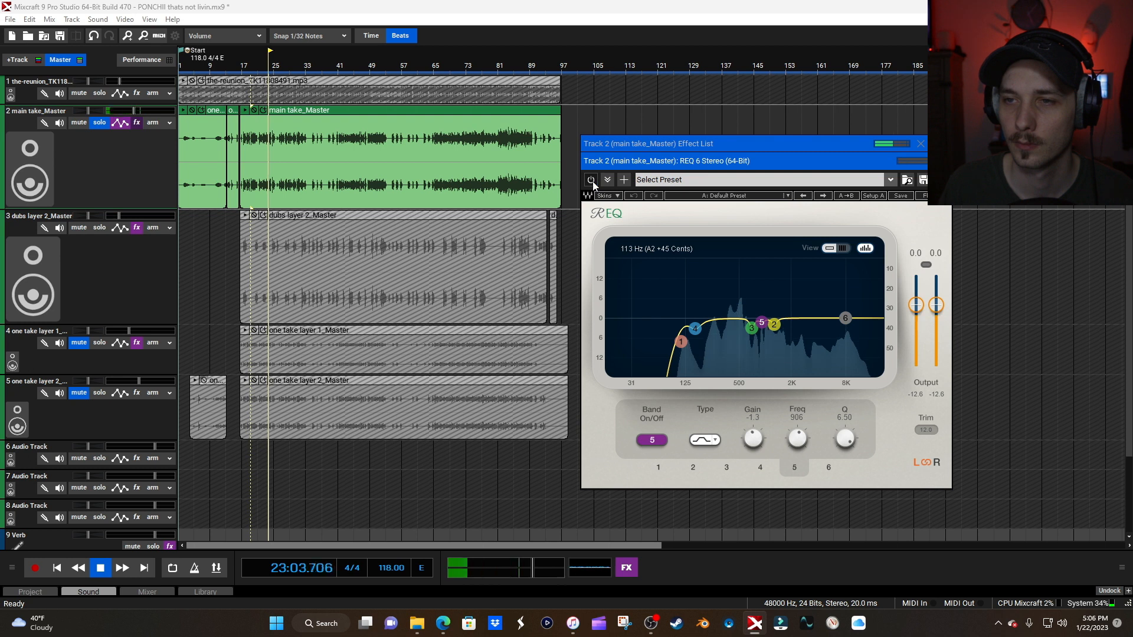
left_click(593, 184)
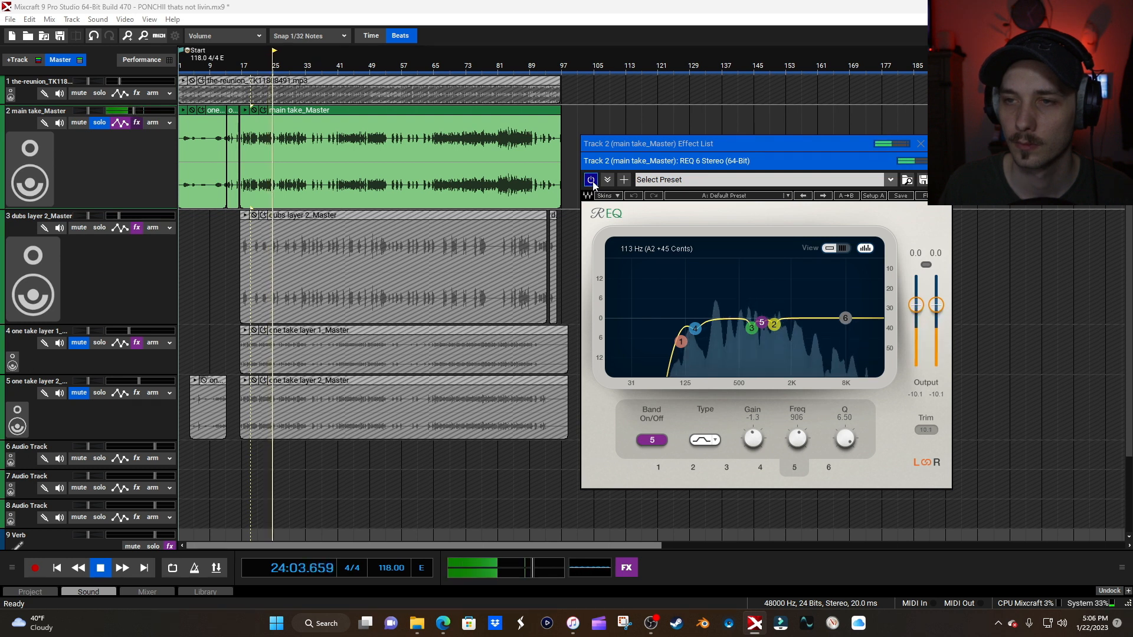
key("space")
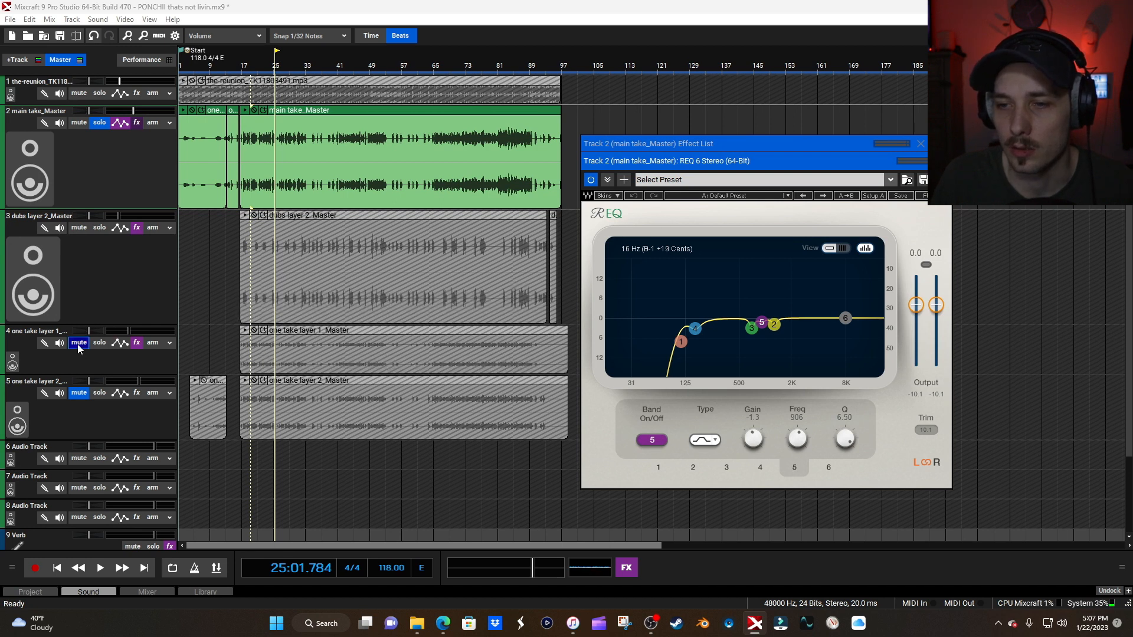
- Unmute one take layer 1 and check which effects are in its effect list
left_click(140, 342)
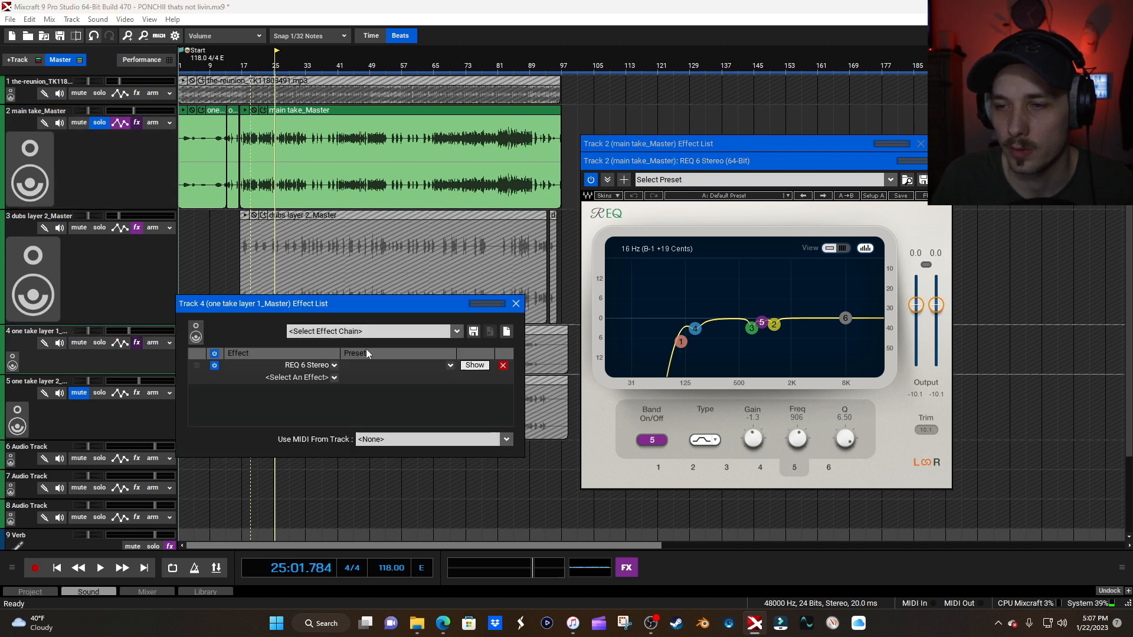
left_click(516, 304)
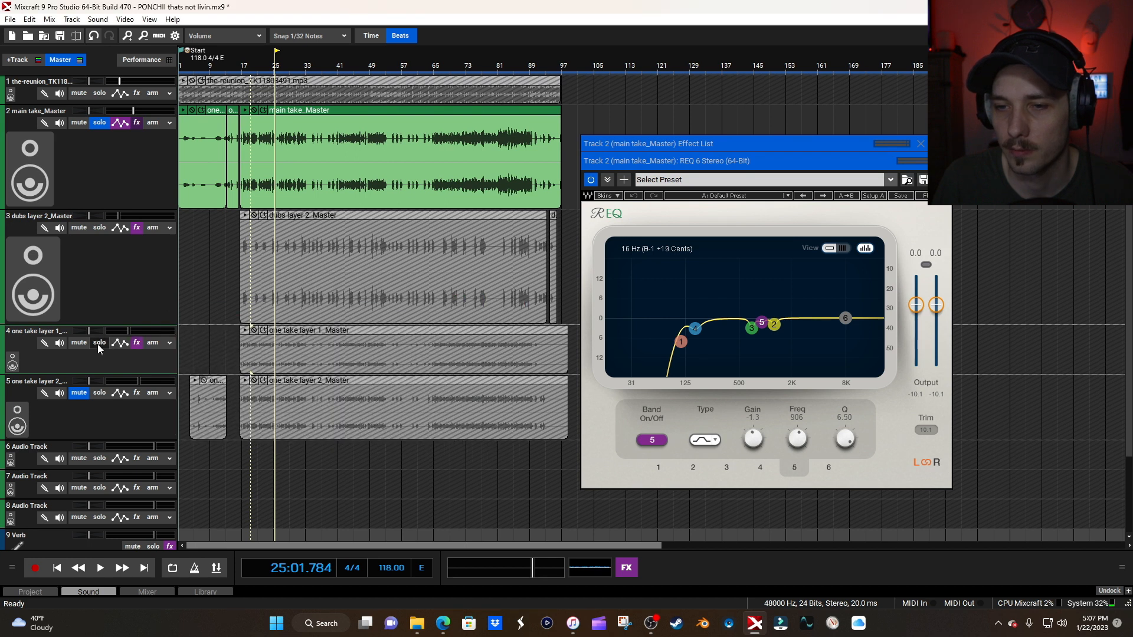
- Play the main take briefly from about bar 25 with REQ 6 enabled, and close the equalizer window
key("space")
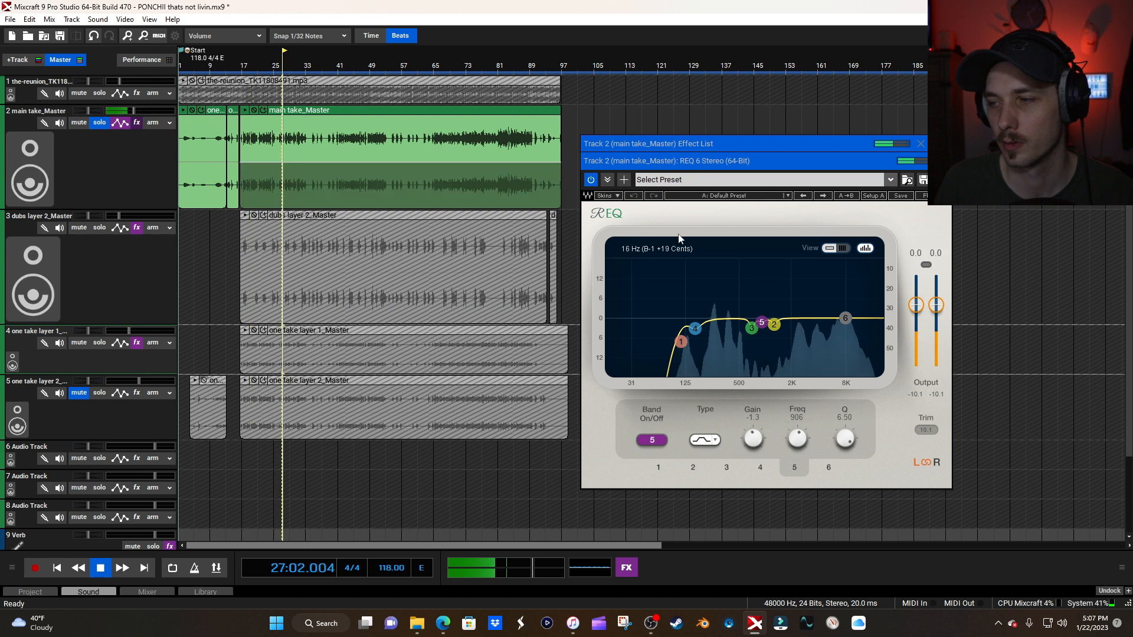
key("space")
left_click(944, 161)
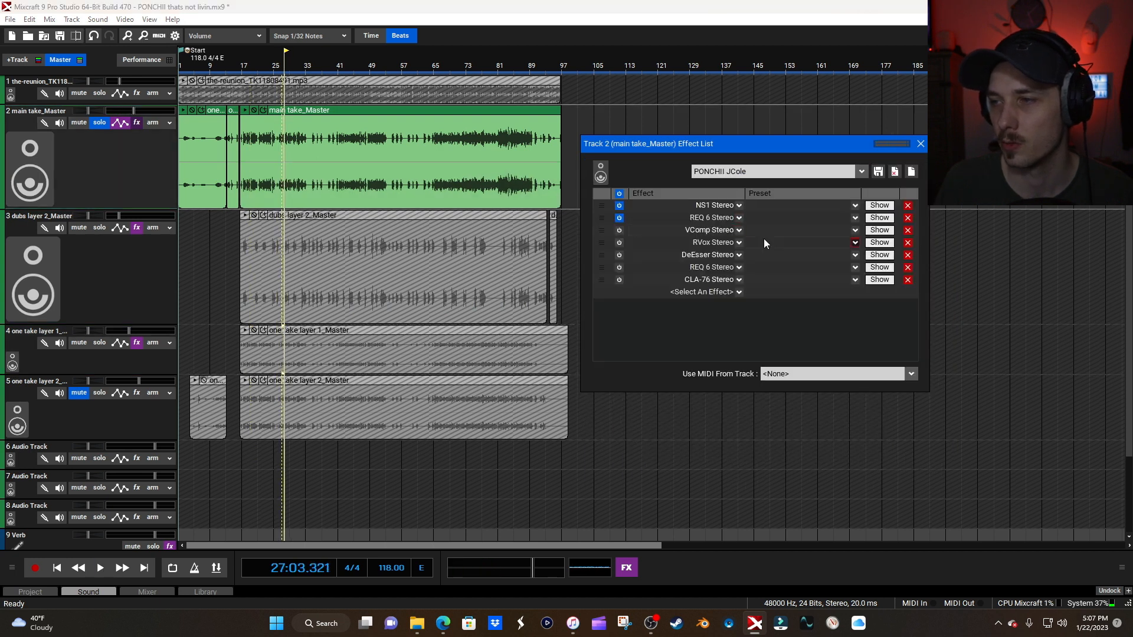
- Enable VComp Stereo on the main take and review its Lead Vocal preset and controls, keeping that preset
left_click(879, 230)
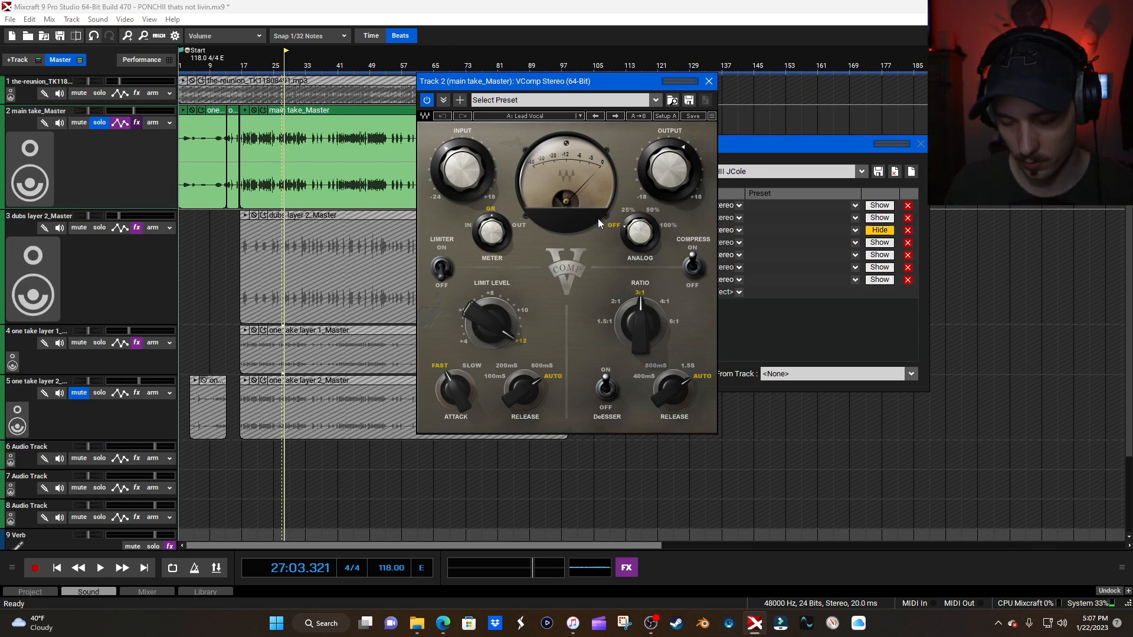
left_click(546, 116)
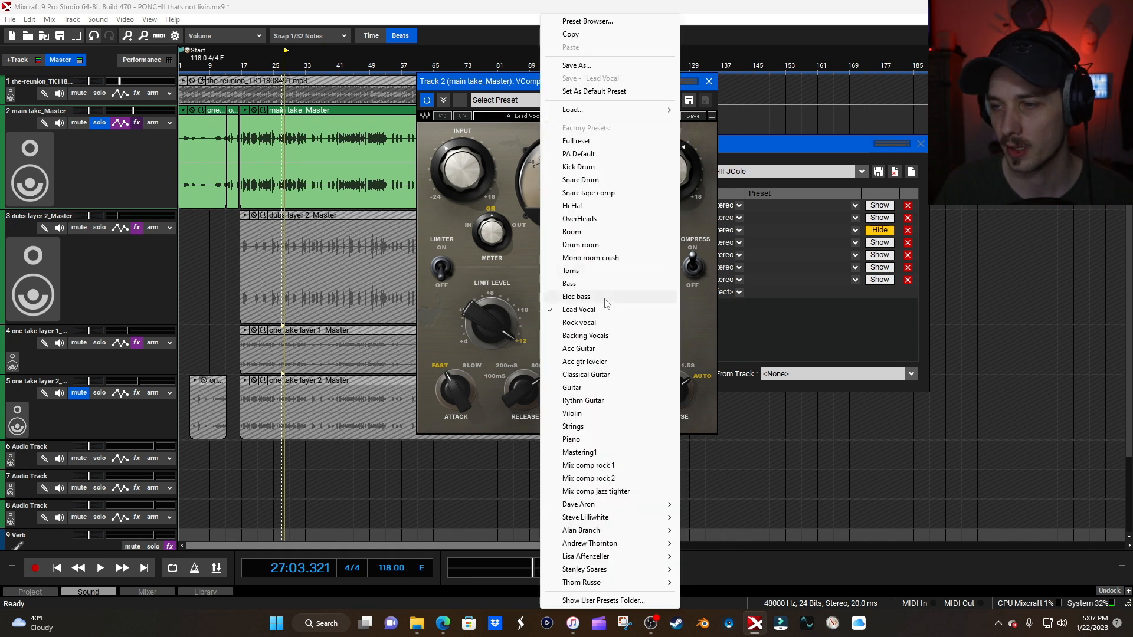
left_click(517, 86)
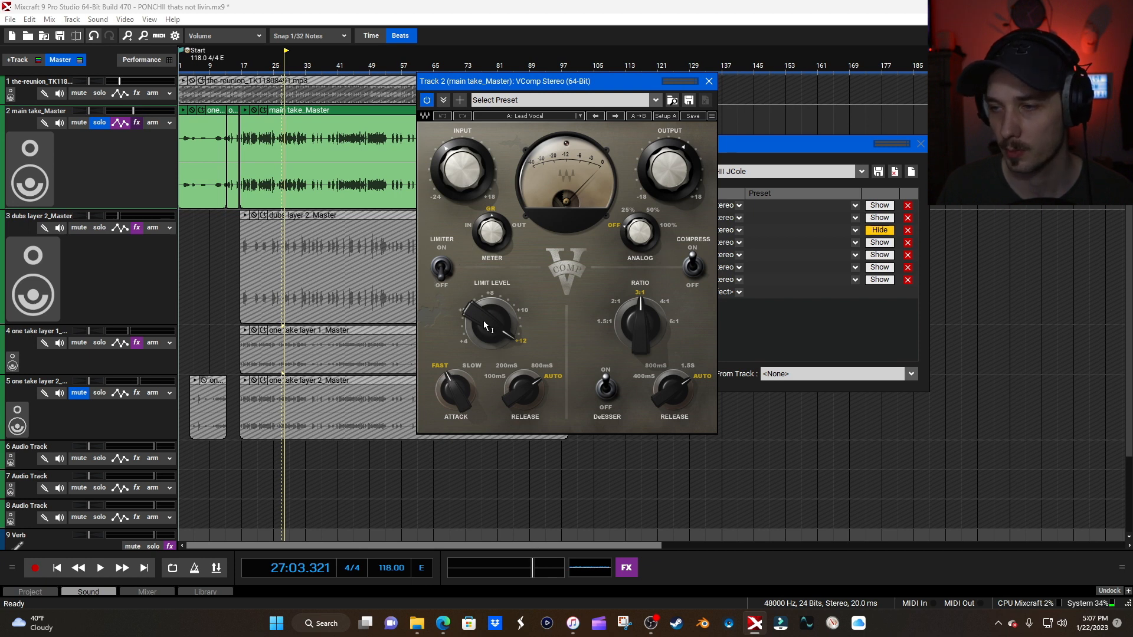
mouse_move(483, 320)
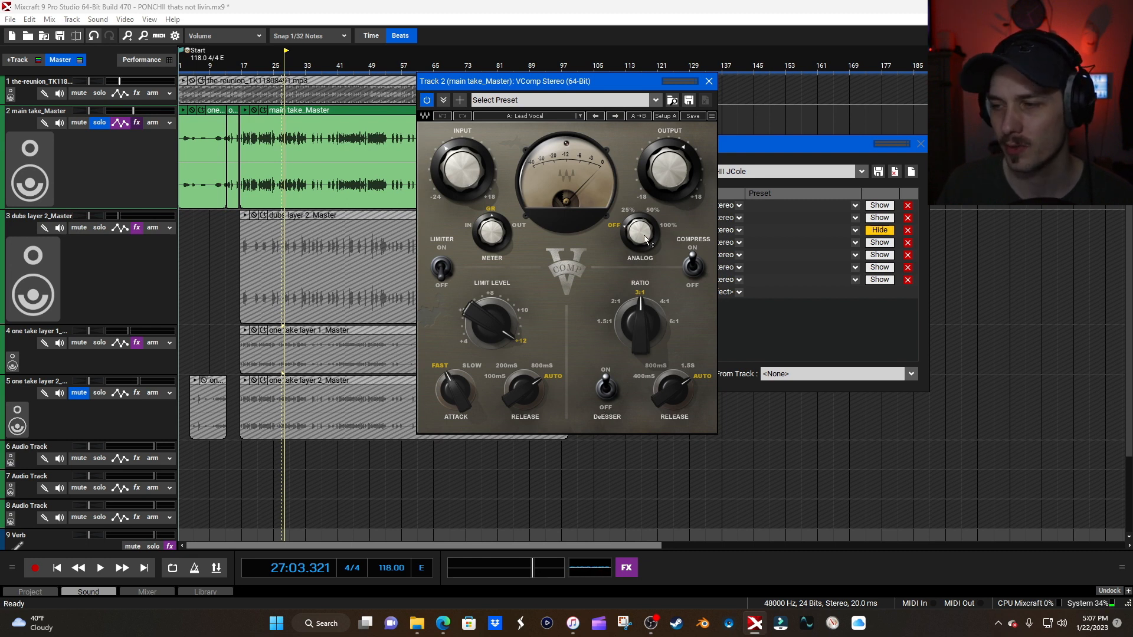
left_click(709, 81)
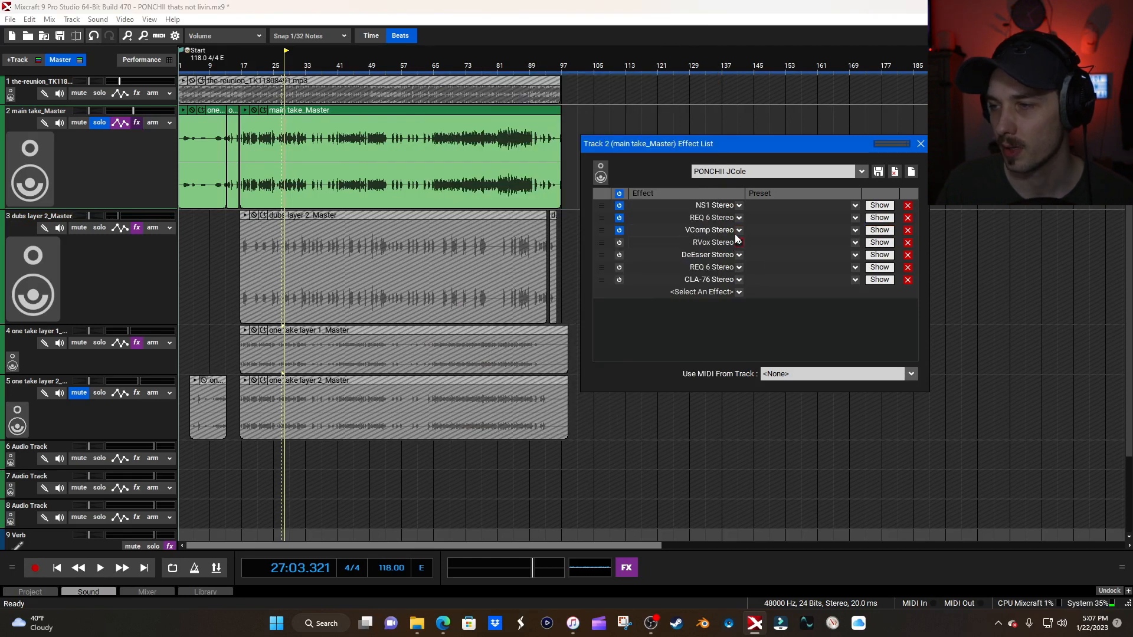
- Bypass VComp on the main take and play the track from about bar 18
key("space")
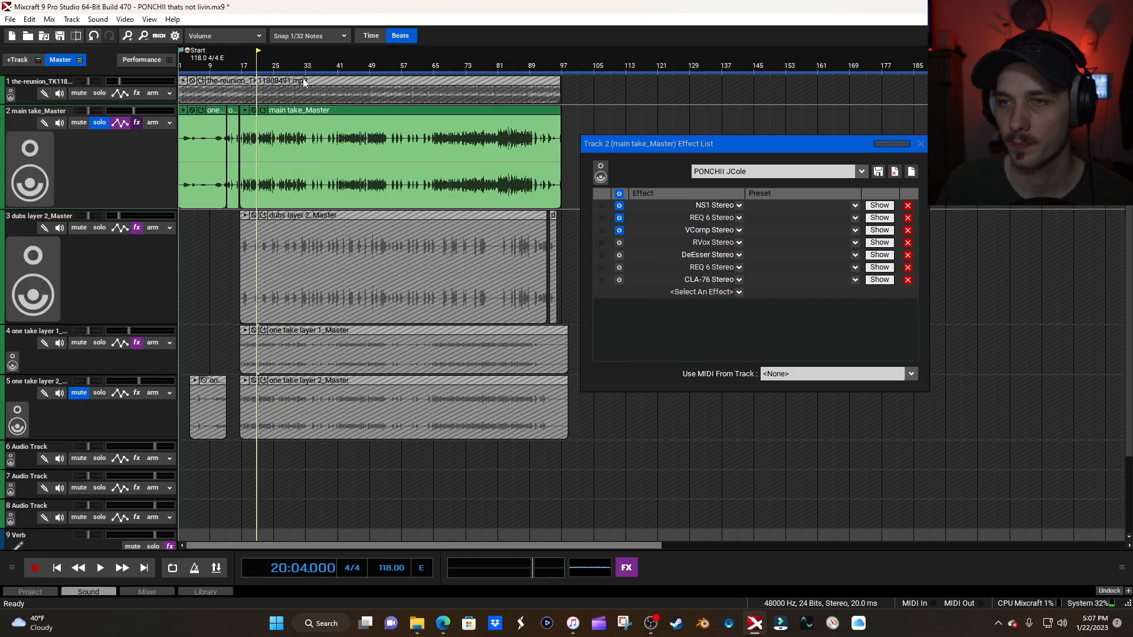
left_click(247, 69)
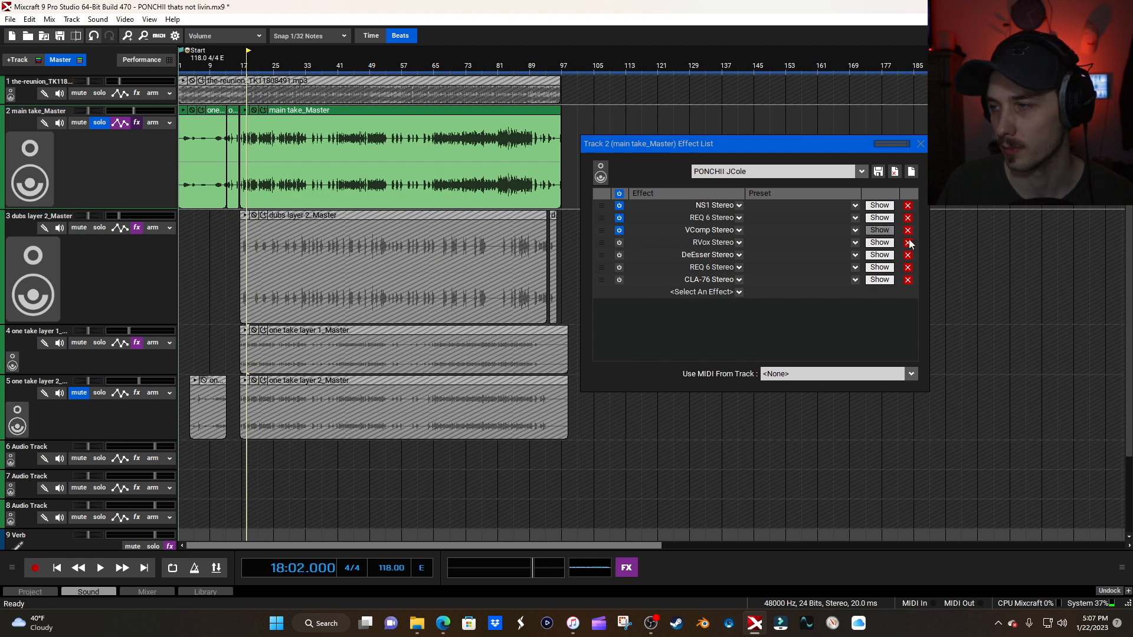
left_click(880, 231)
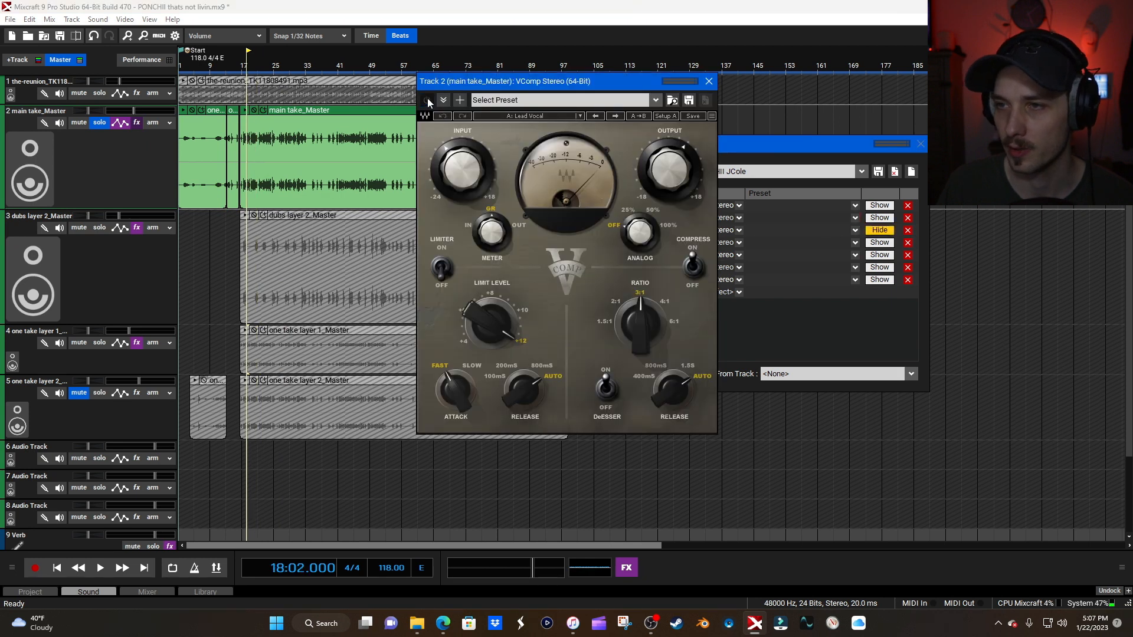
key("space")
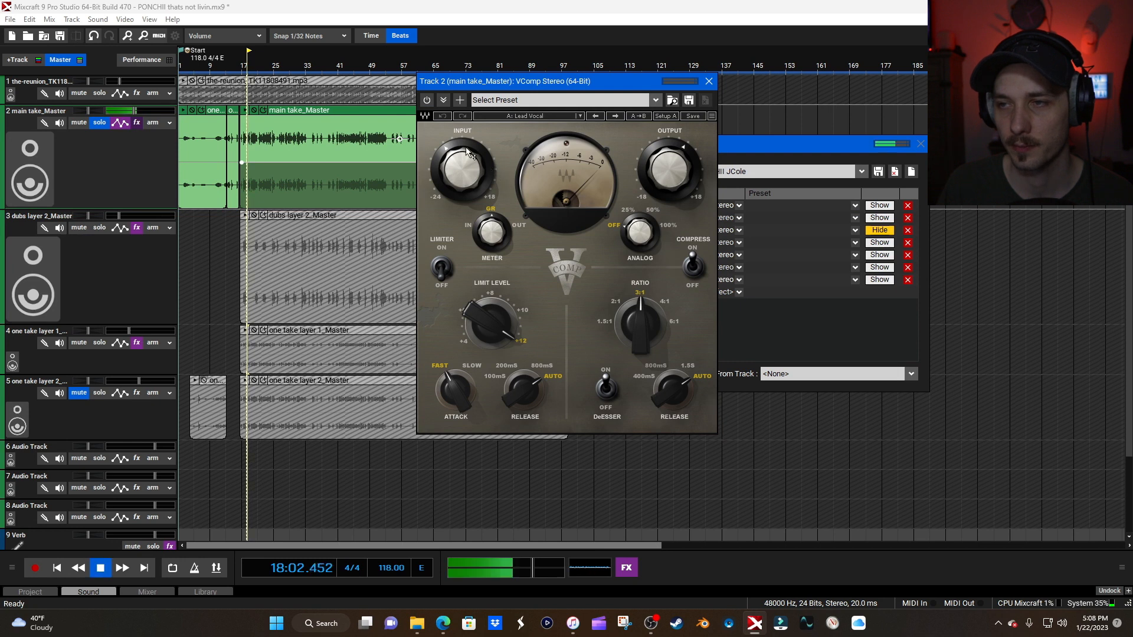
- Toggle VComp on and off during playback to compare, leaving it enabled, and close its window with playback stopped
left_click(430, 101)
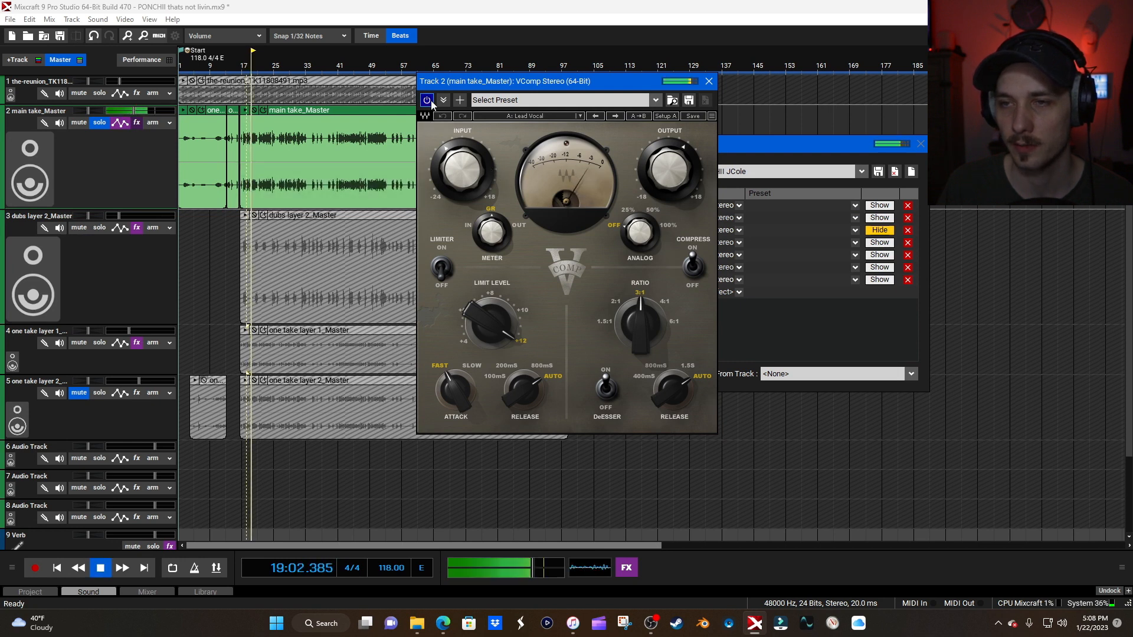
left_click(431, 100)
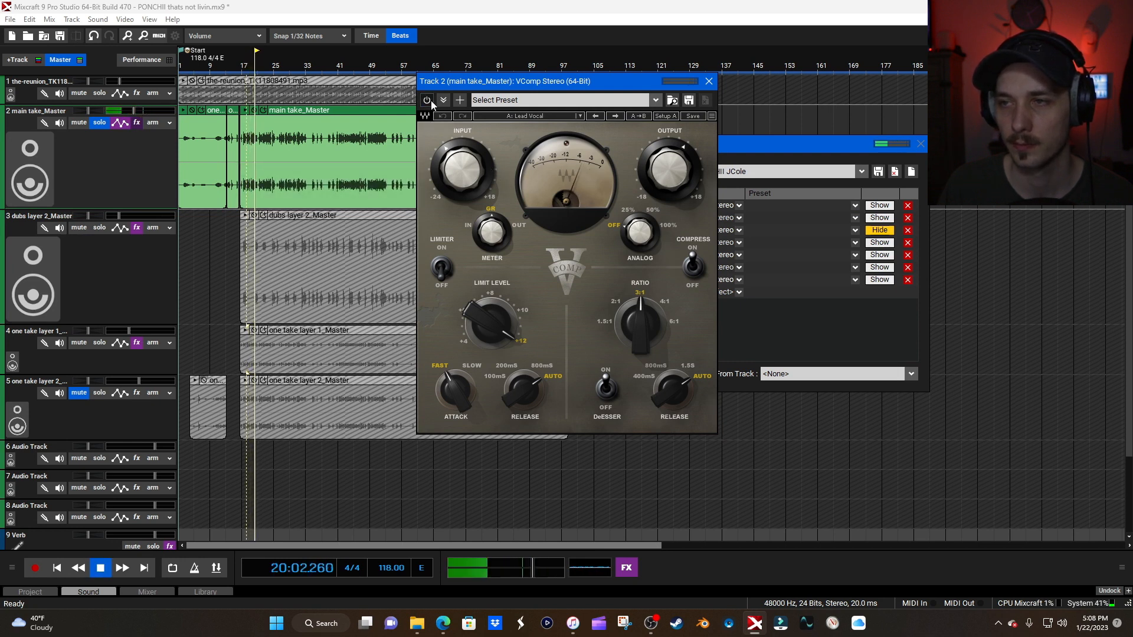
left_click(431, 100)
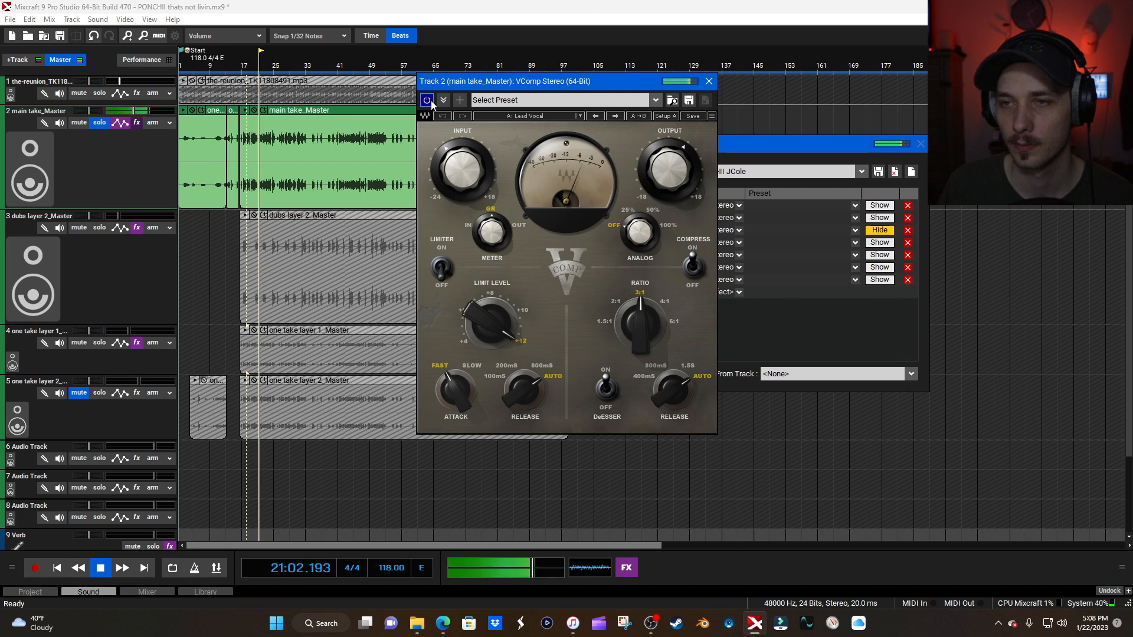
left_click(431, 101)
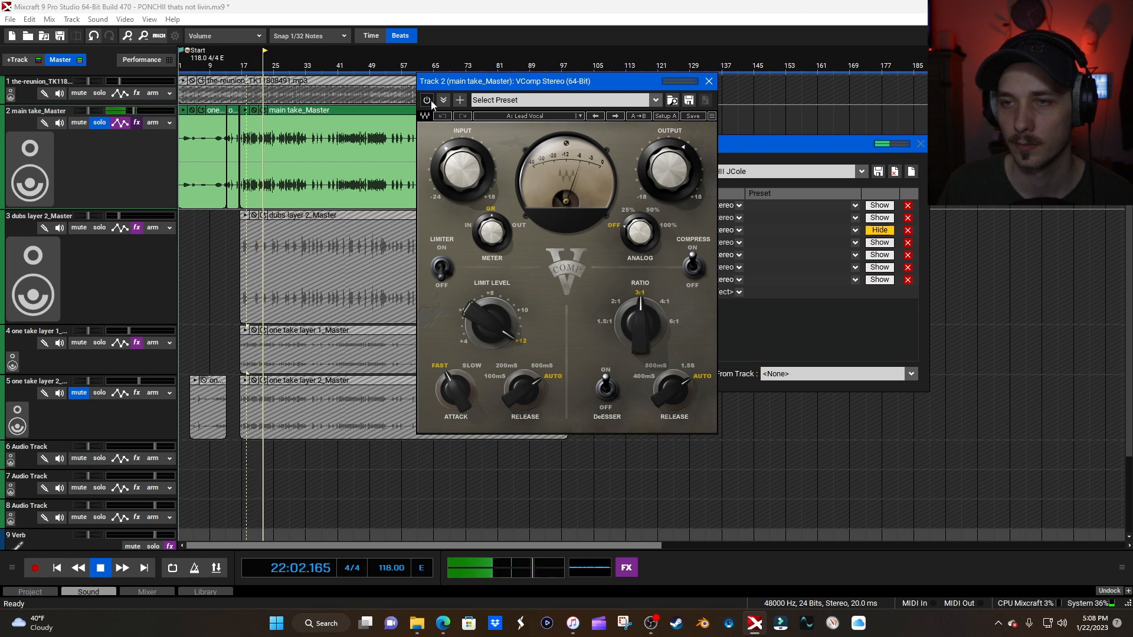
left_click(431, 101)
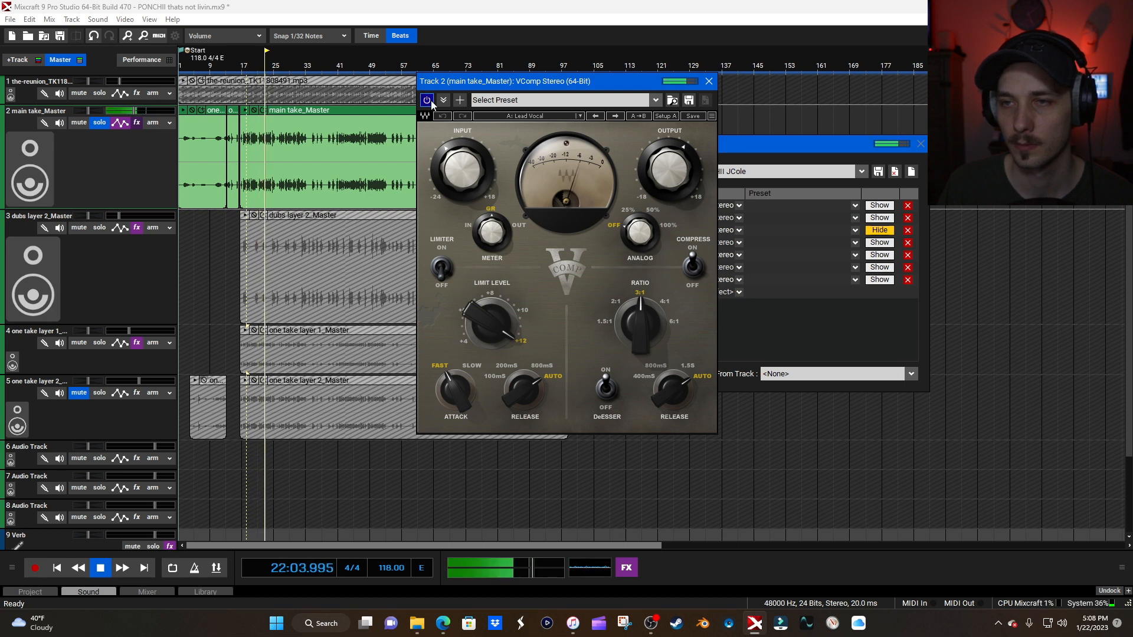
left_click(709, 82)
key("space")
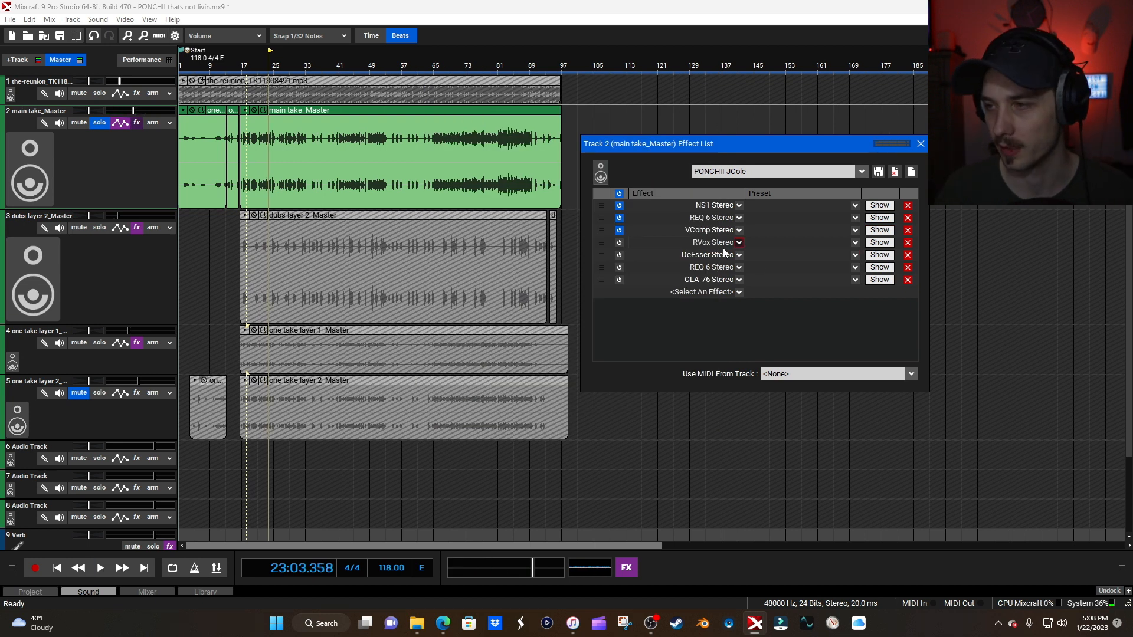
- Set the playback position to about bar 18 and show the main take's RVox Stereo window clear of the clips
left_click(249, 177)
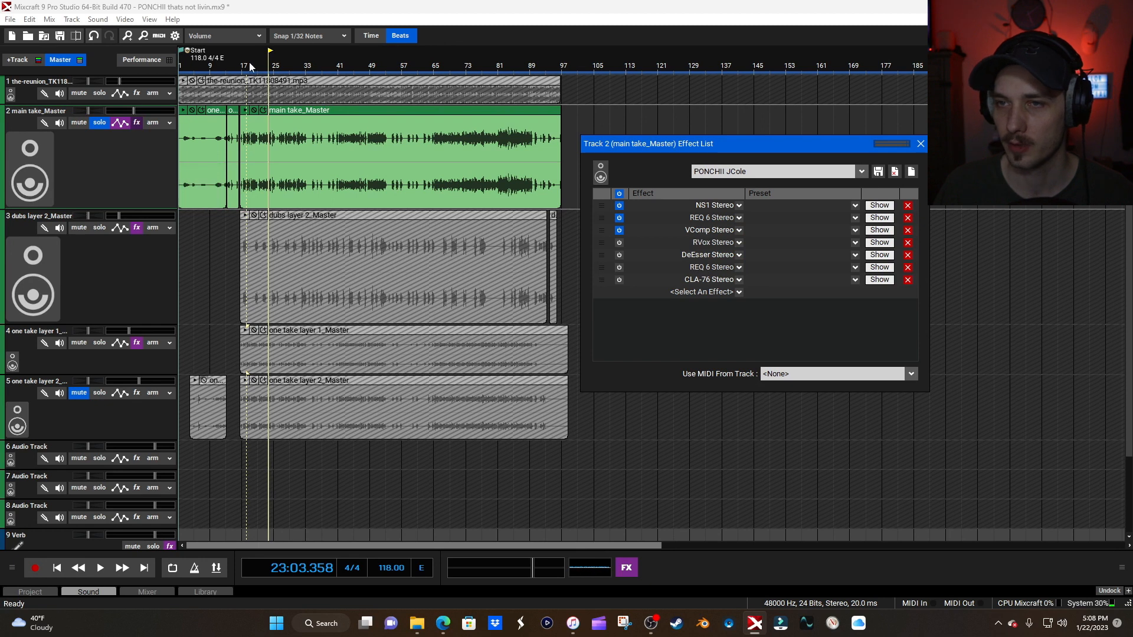
left_click(878, 243)
left_click_drag(513, 350, 730, 177)
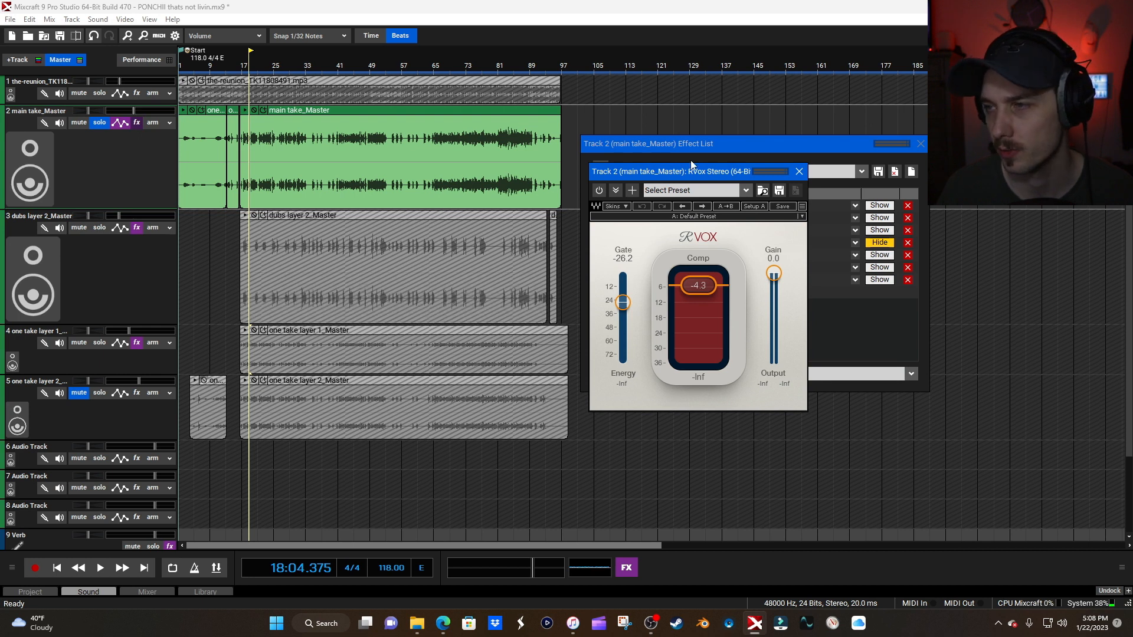
mouse_move(688, 173)
left_mouse_down()
mouse_move(668, 249)
mouse_move(668, 166)
left_mouse_up()
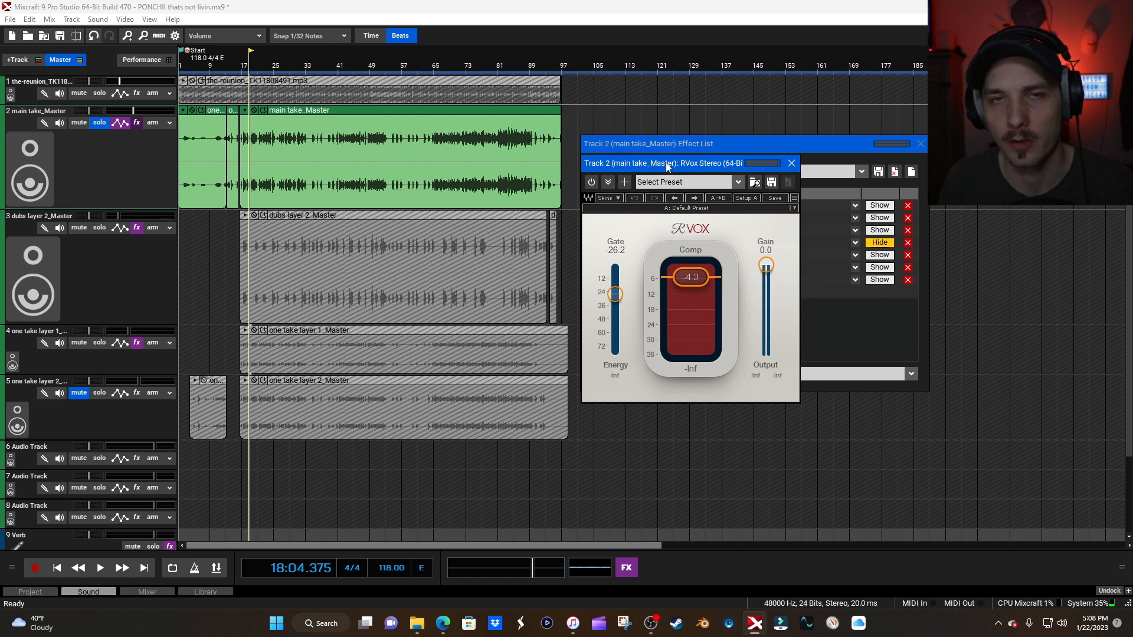
left_click_drag(670, 165, 727, 320)
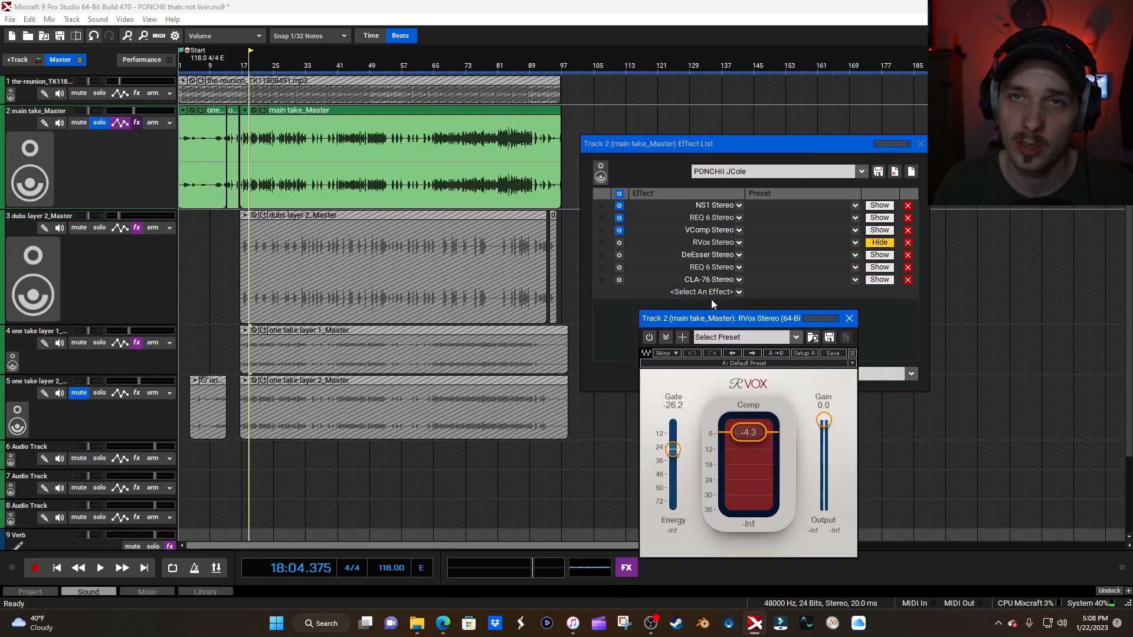
left_click_drag(718, 324, 661, 166)
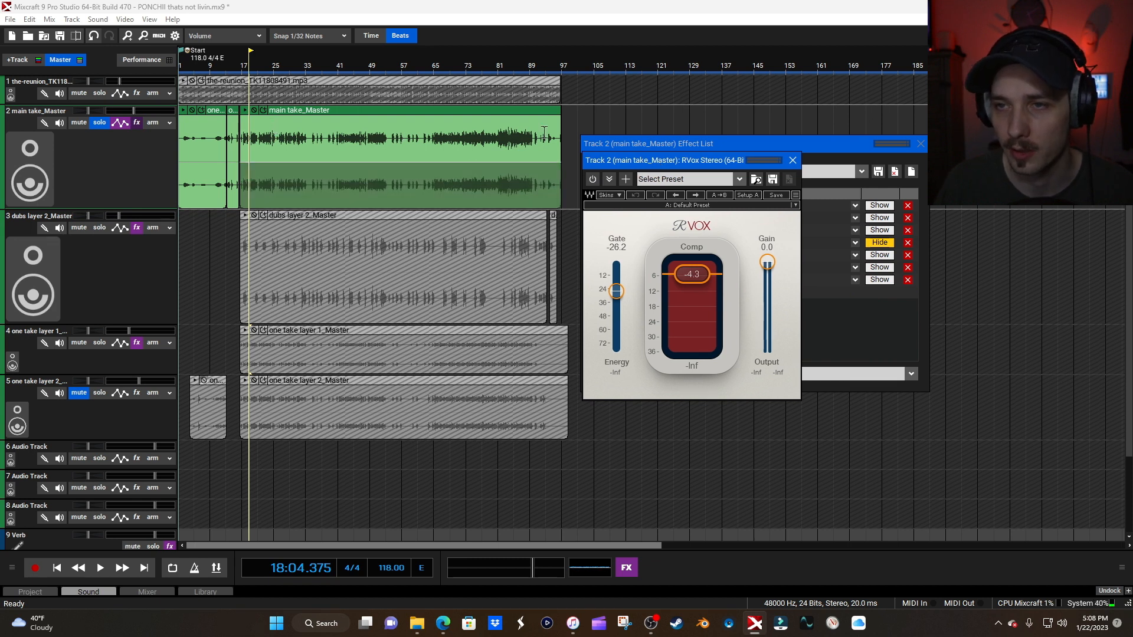
- Play the main take from about bar 19 while toggling RVox on and off, leaving it enabled, and close its window with playback stopped
left_click(251, 71)
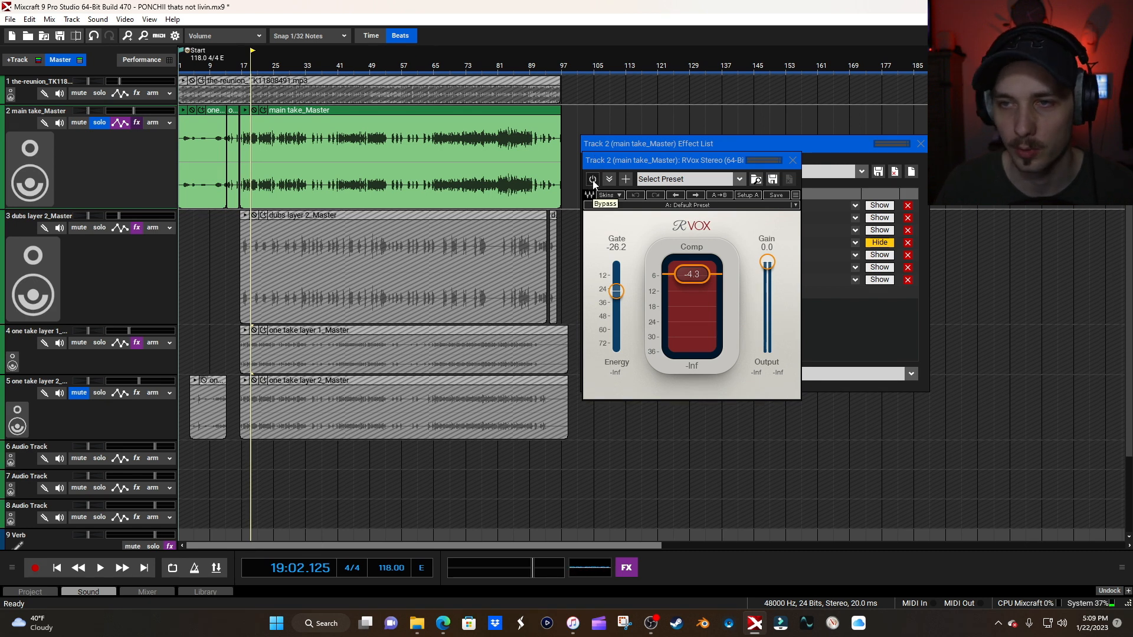
key("space")
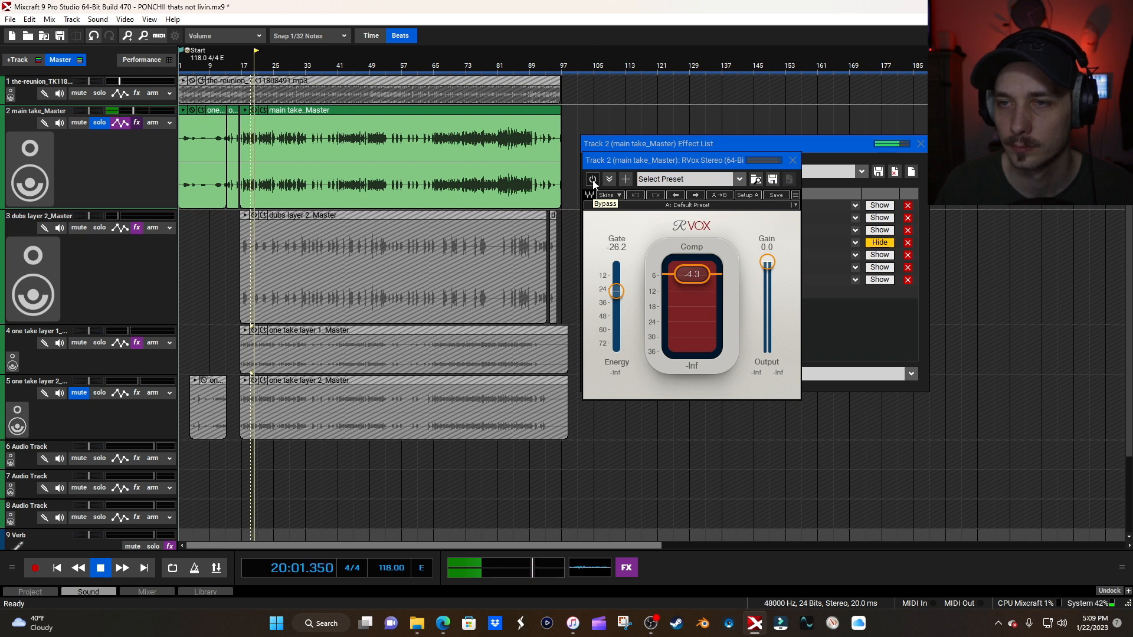
left_click(593, 180)
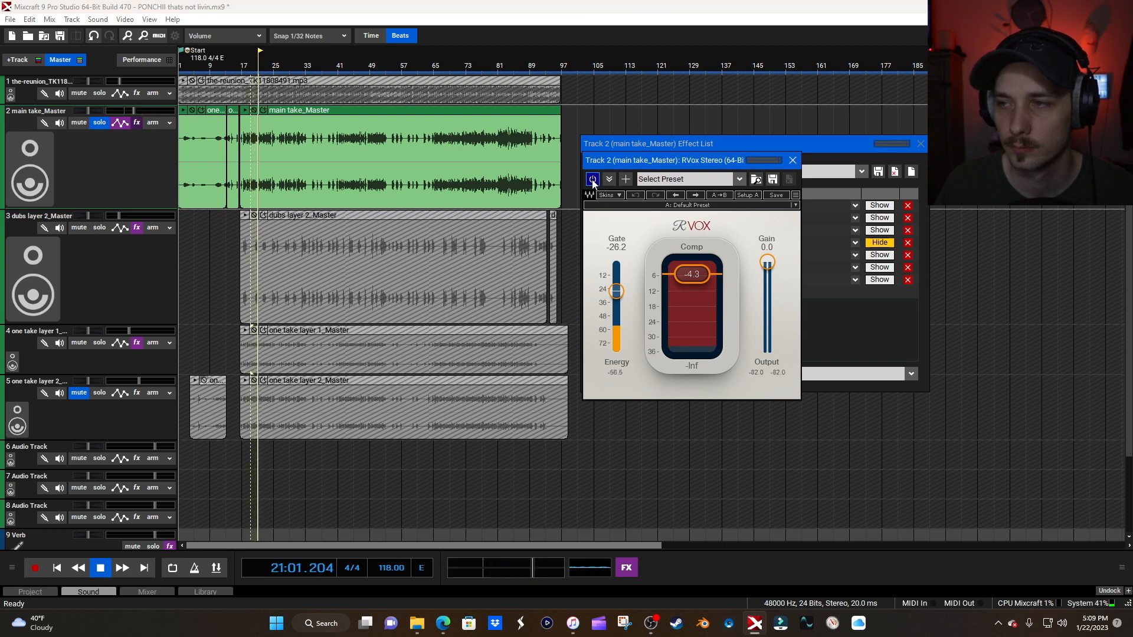
left_click(593, 179)
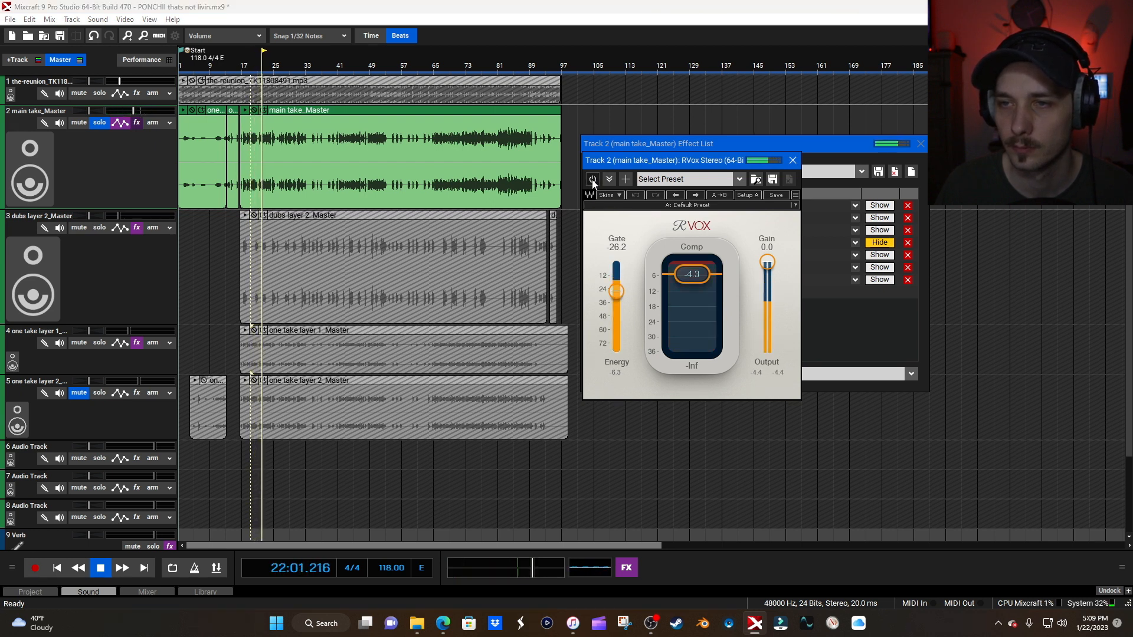
left_click(593, 179)
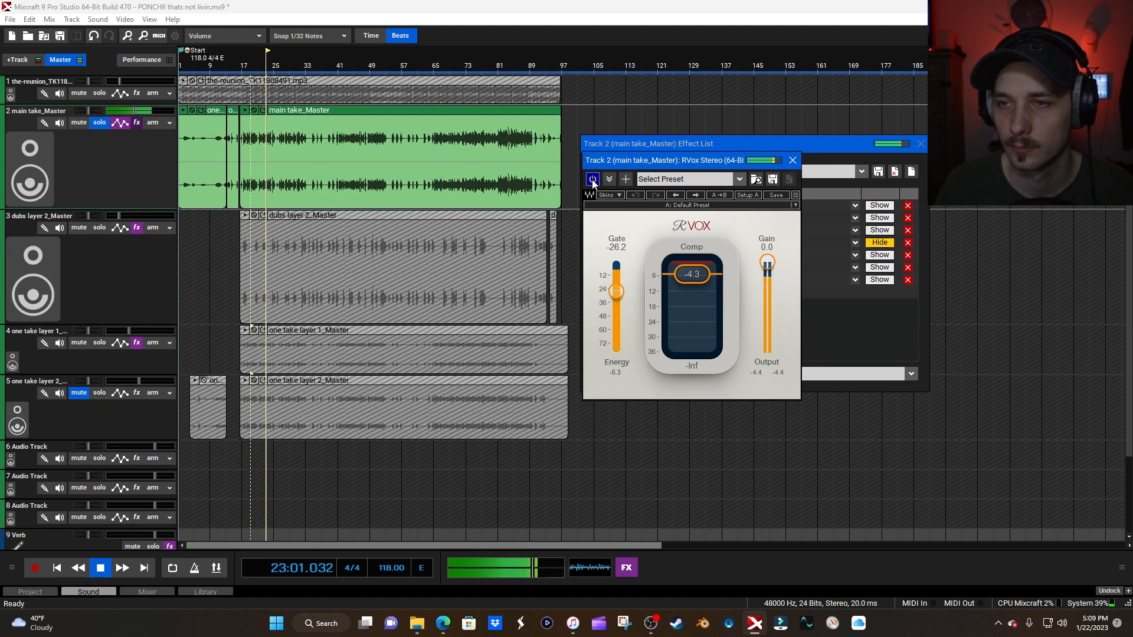
left_click(794, 167)
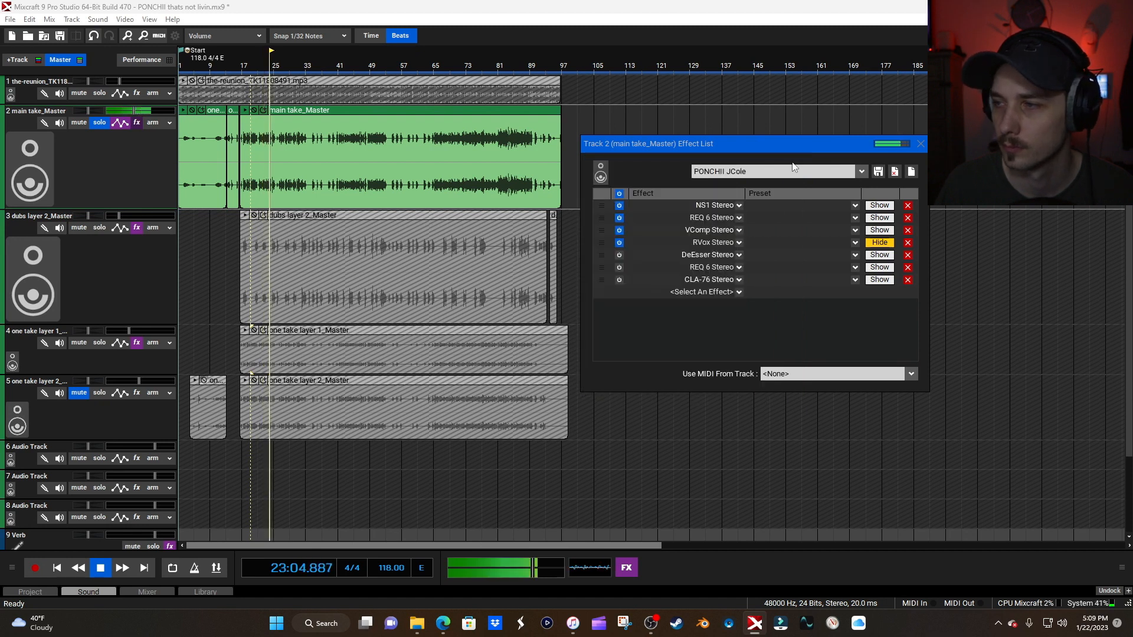
key("space")
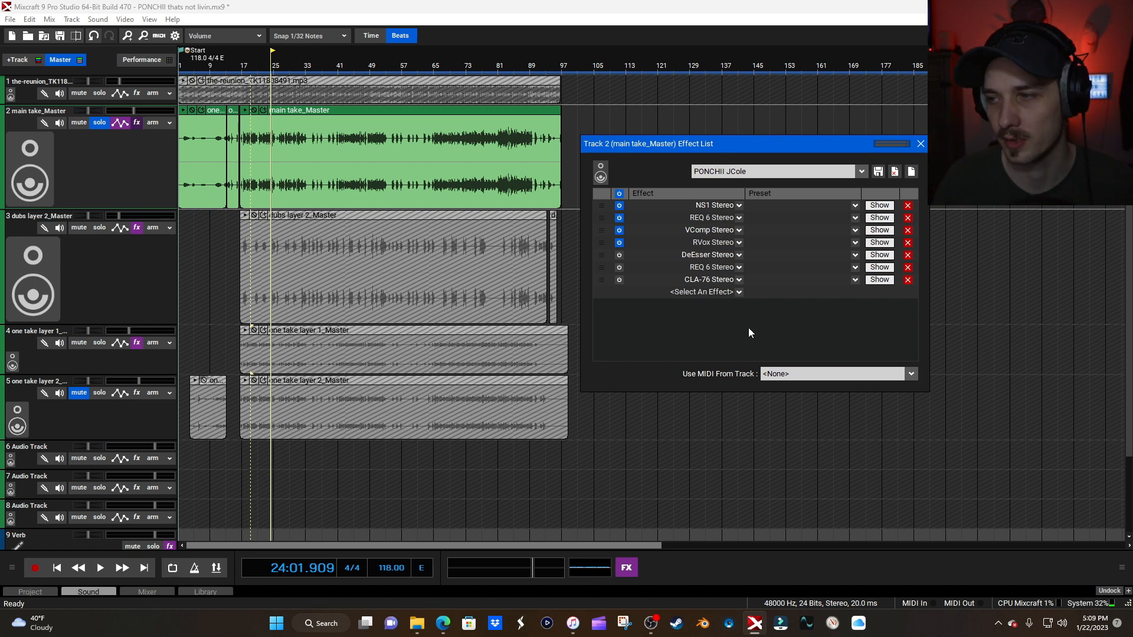
- Play briefly from about bar 23 and show the main take's DeEsser Stereo window over the effect list
left_click(267, 70)
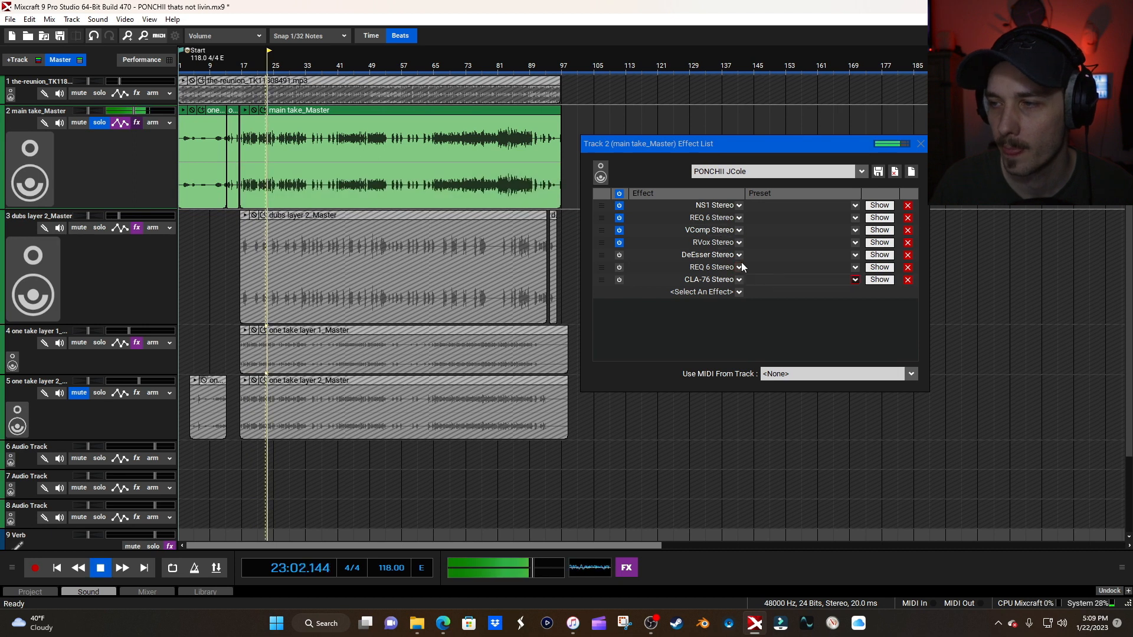
left_click(880, 255)
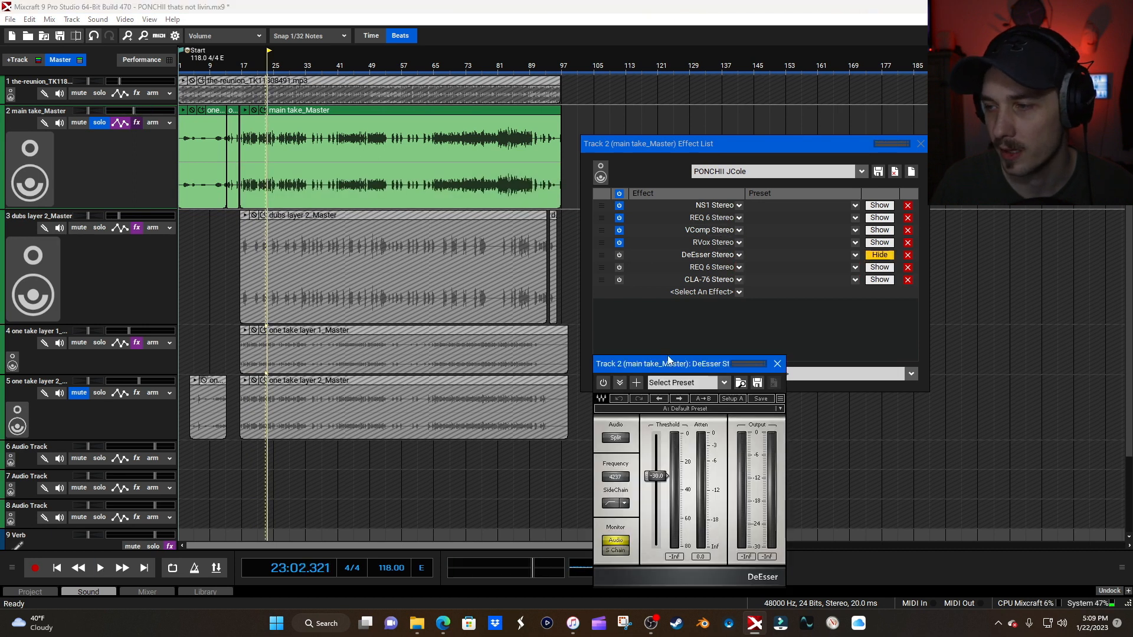
left_click_drag(669, 370, 663, 189)
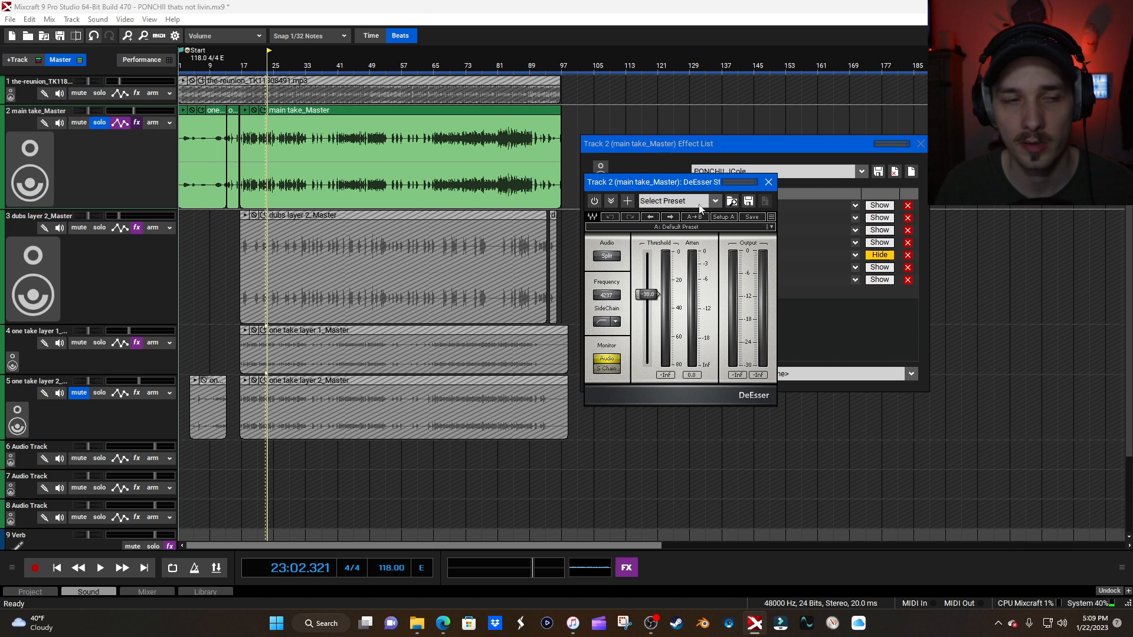
left_click_drag(676, 187, 722, 163)
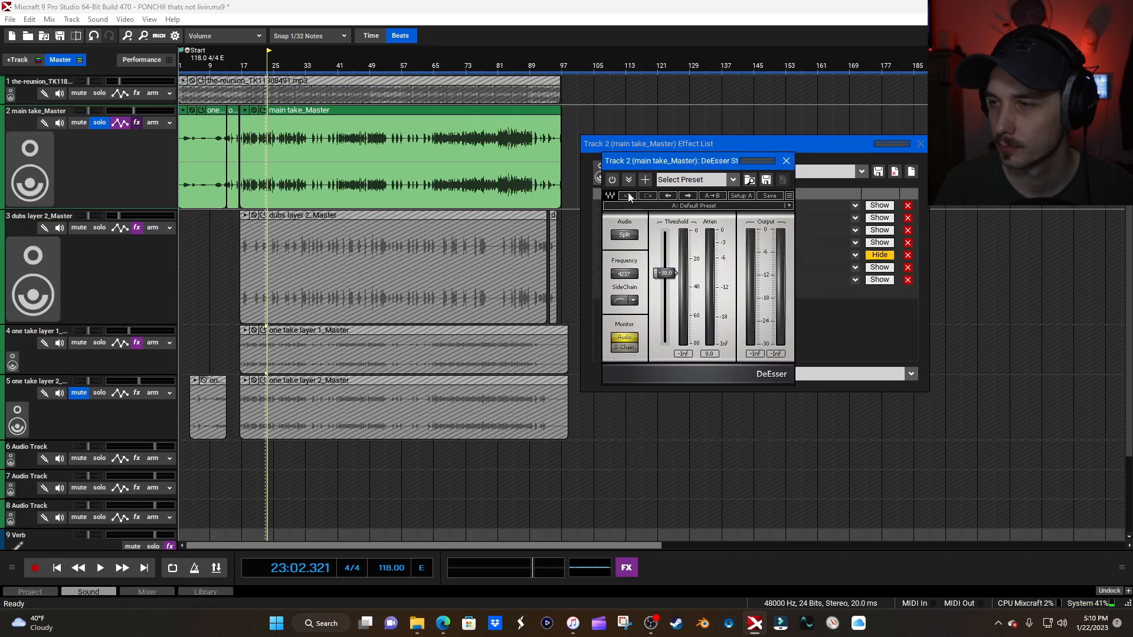
- Play the main take from about bar 19, enable the DeEsser during playback, and close its window with playback stopped
left_click(252, 65)
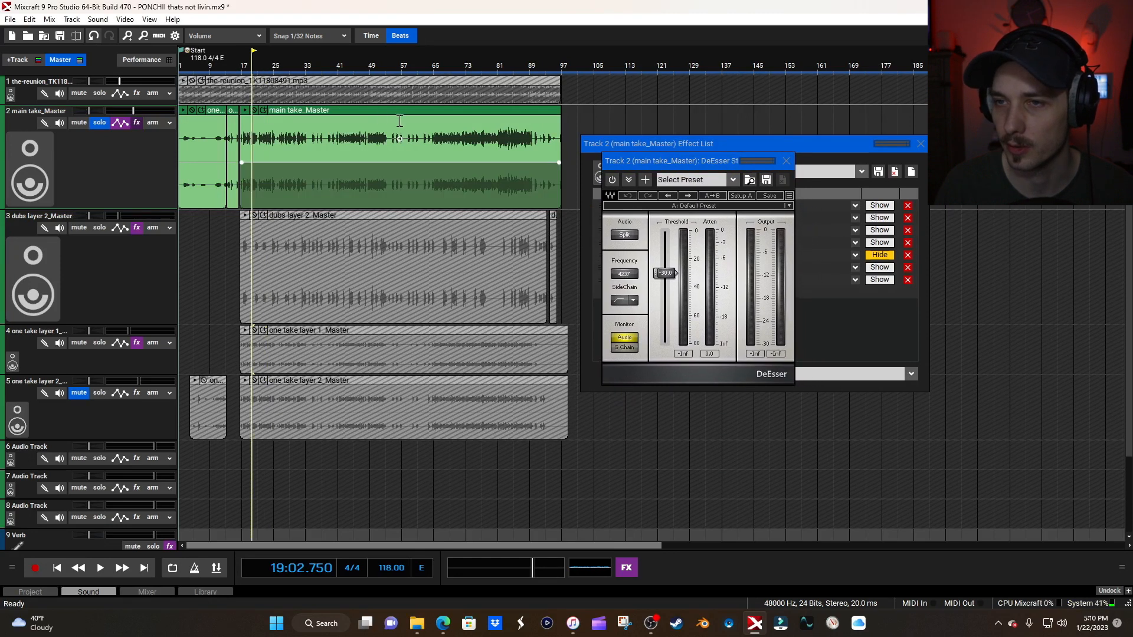
key("space")
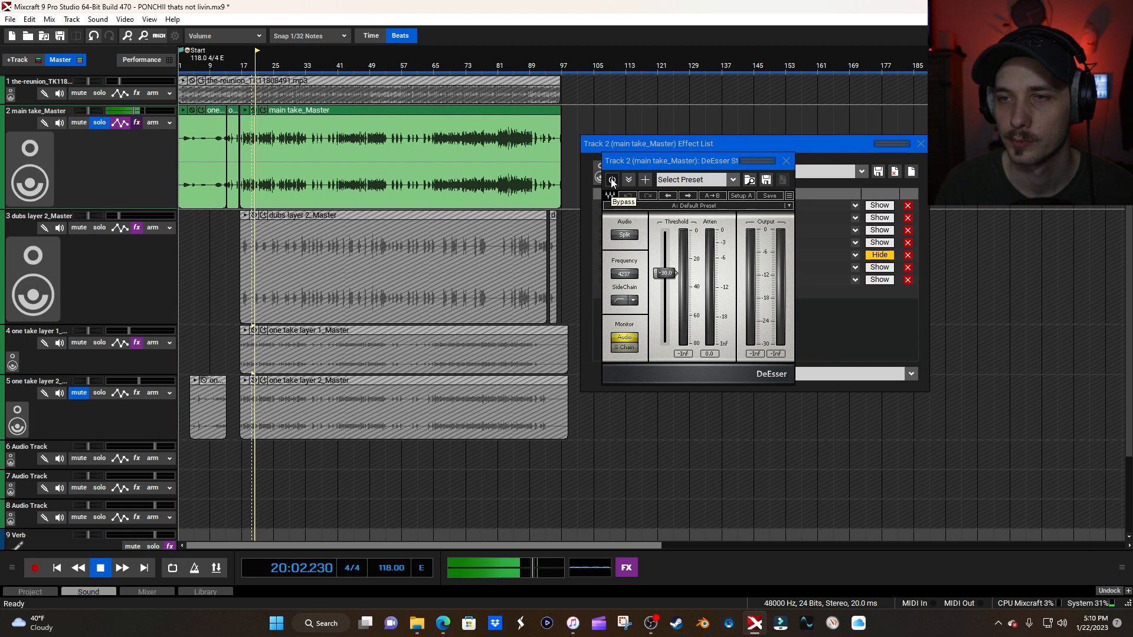
left_click(612, 180)
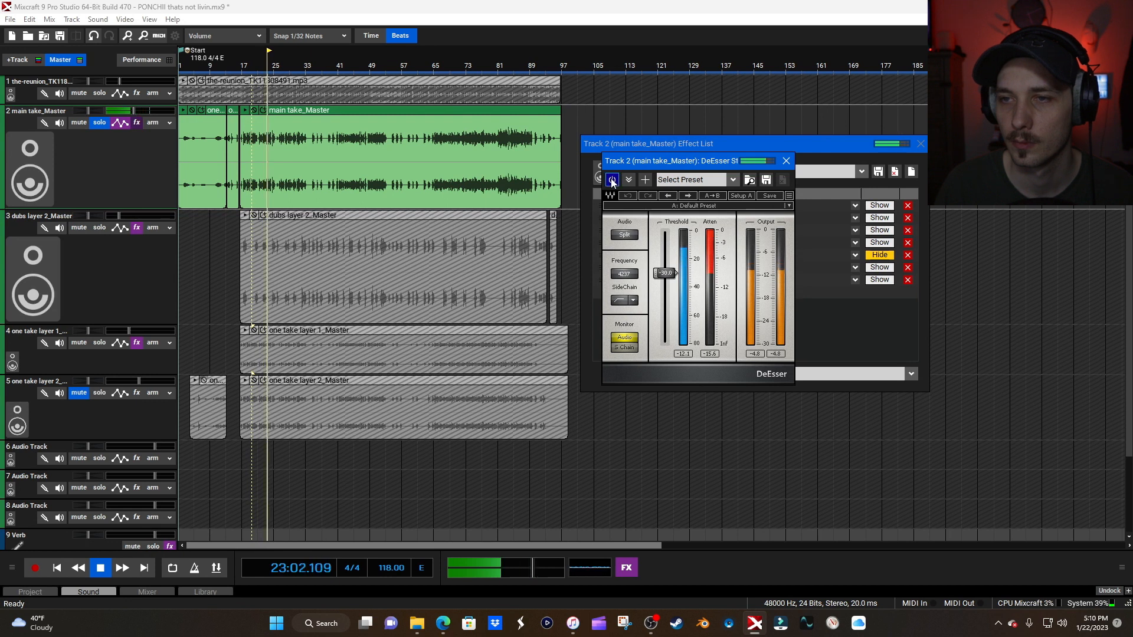
key("space")
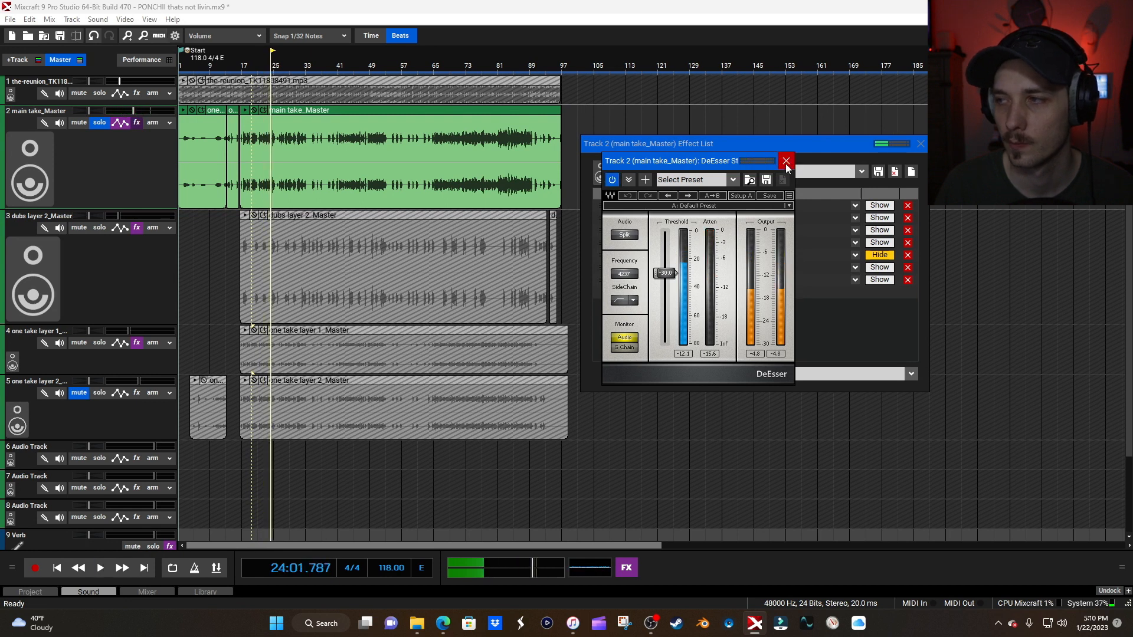
left_click(786, 161)
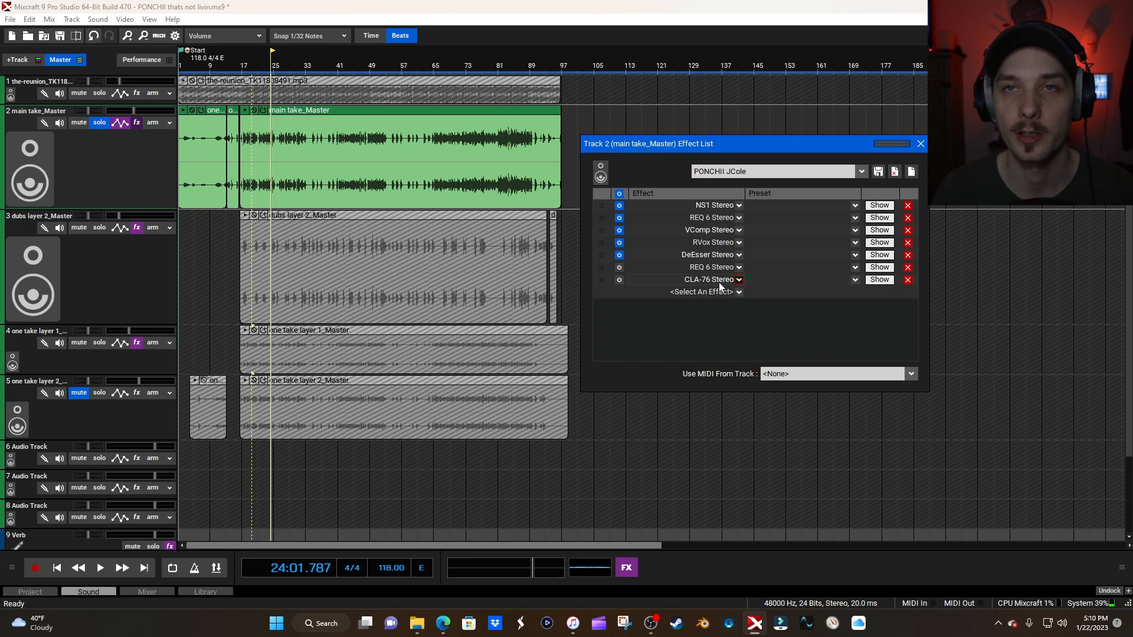
- Show the second REQ 6 Stereo and toggle it on and off while playing from about bar 19, leaving it enabled with playback stopped
left_click(888, 266)
left_click(263, 67)
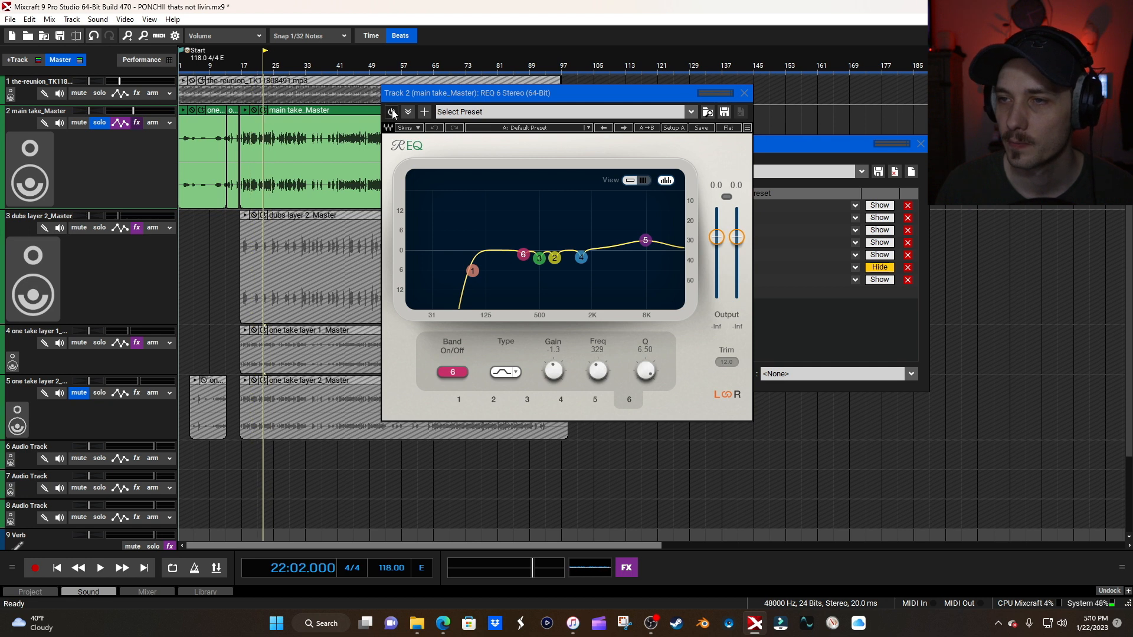
key("space")
left_click(253, 81)
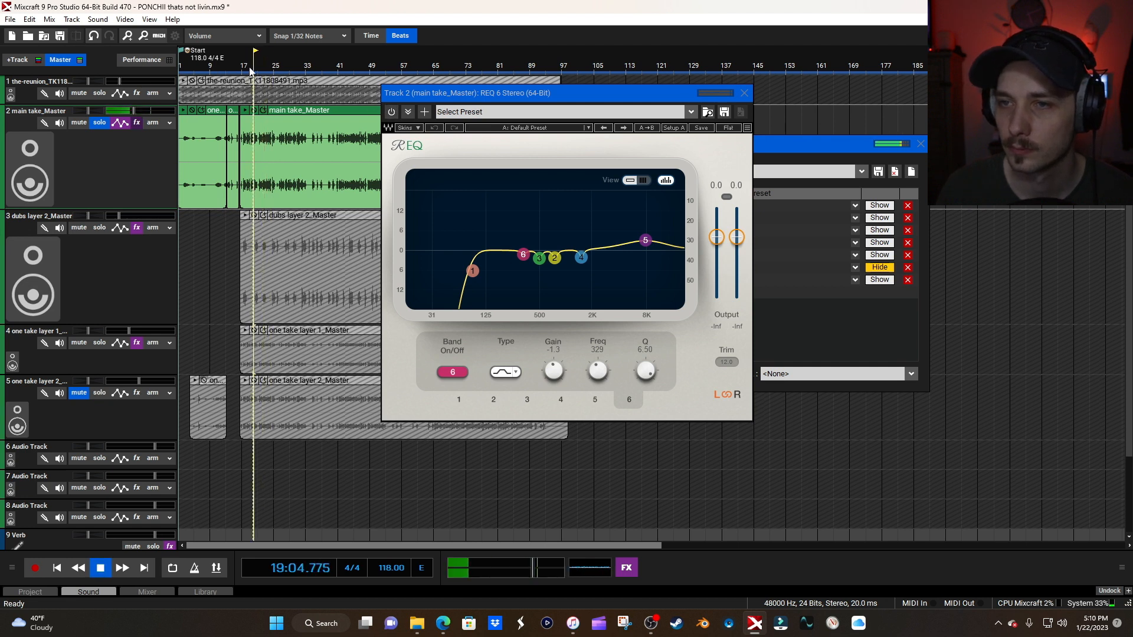
left_click(390, 113)
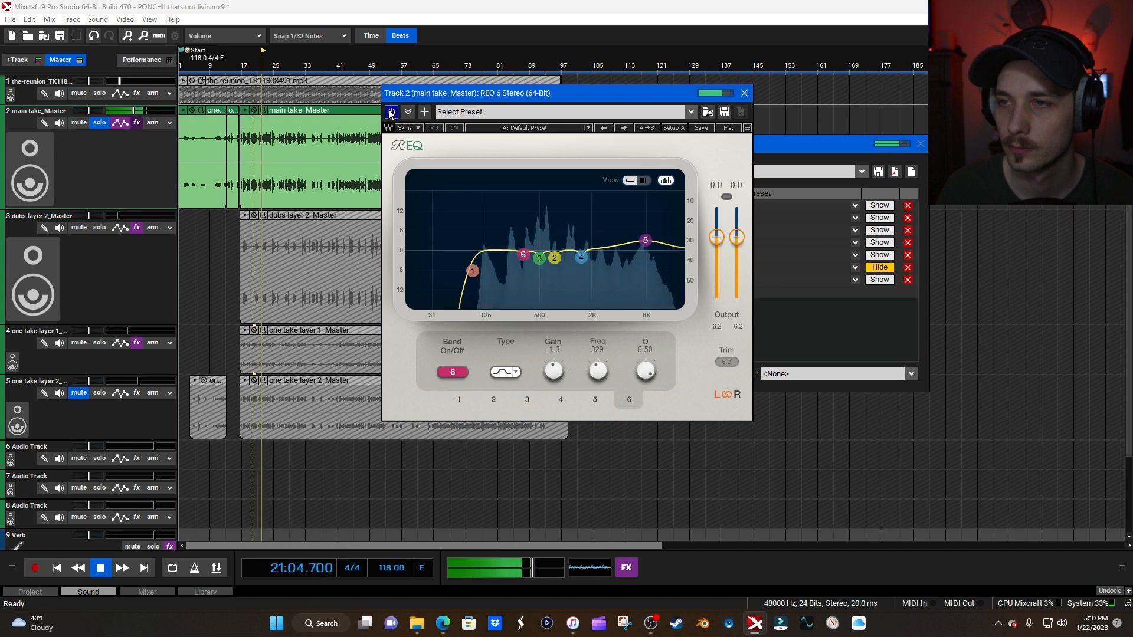
left_click(391, 112)
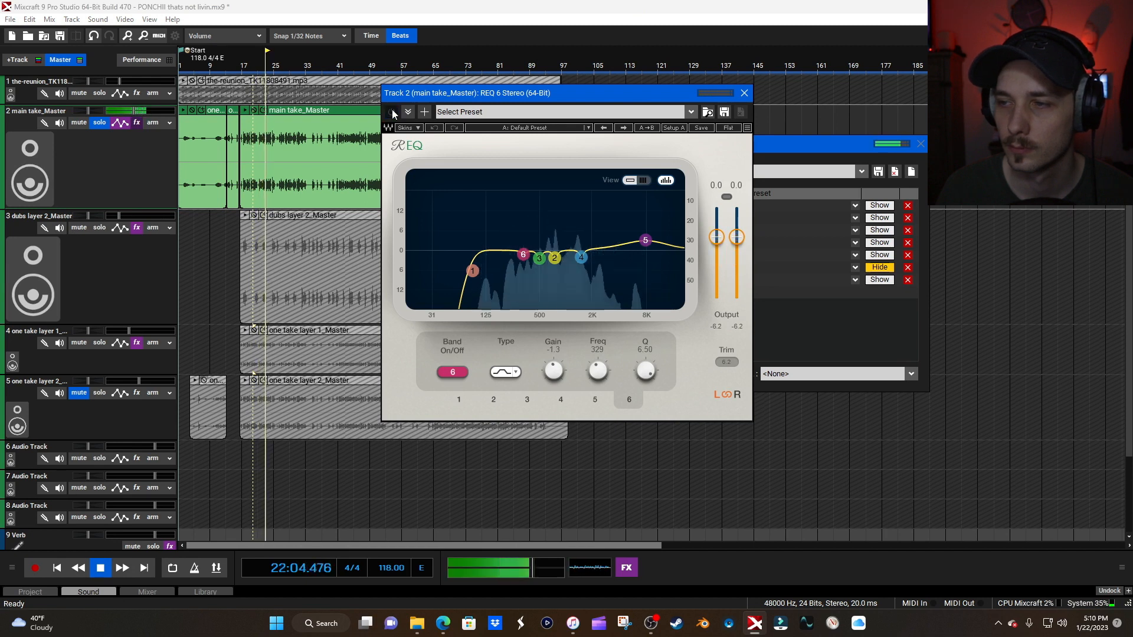
left_click(392, 112)
key("space")
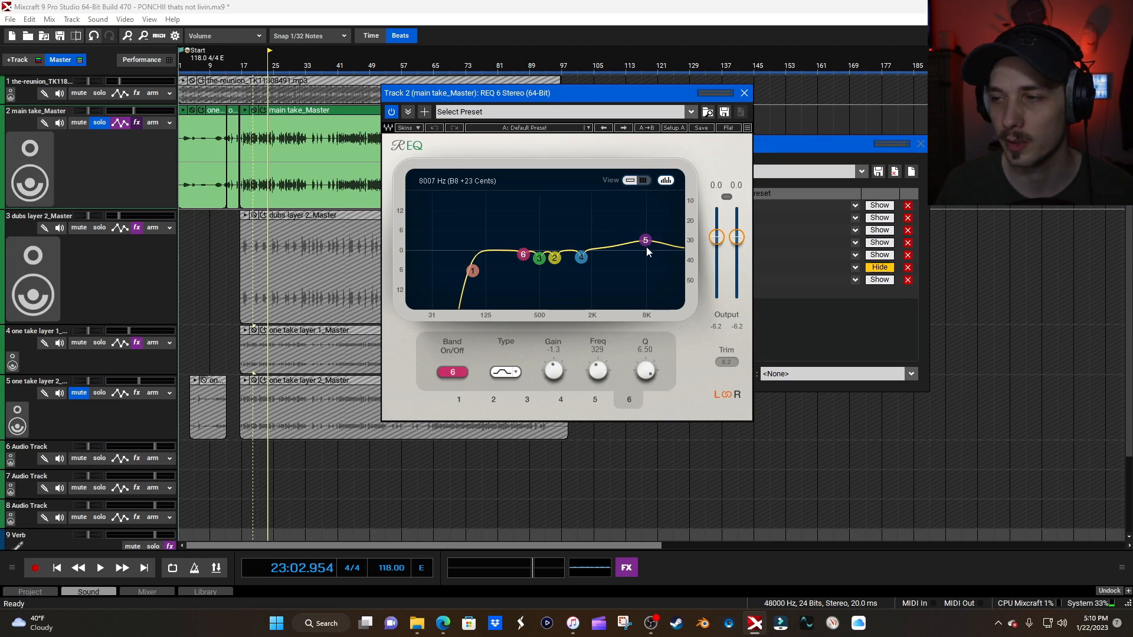
- Move the REQ 6 window clear of the clips, close it, and replay the main take from about bar 19 with the EQ enabled
left_click_drag(531, 92, 676, 167)
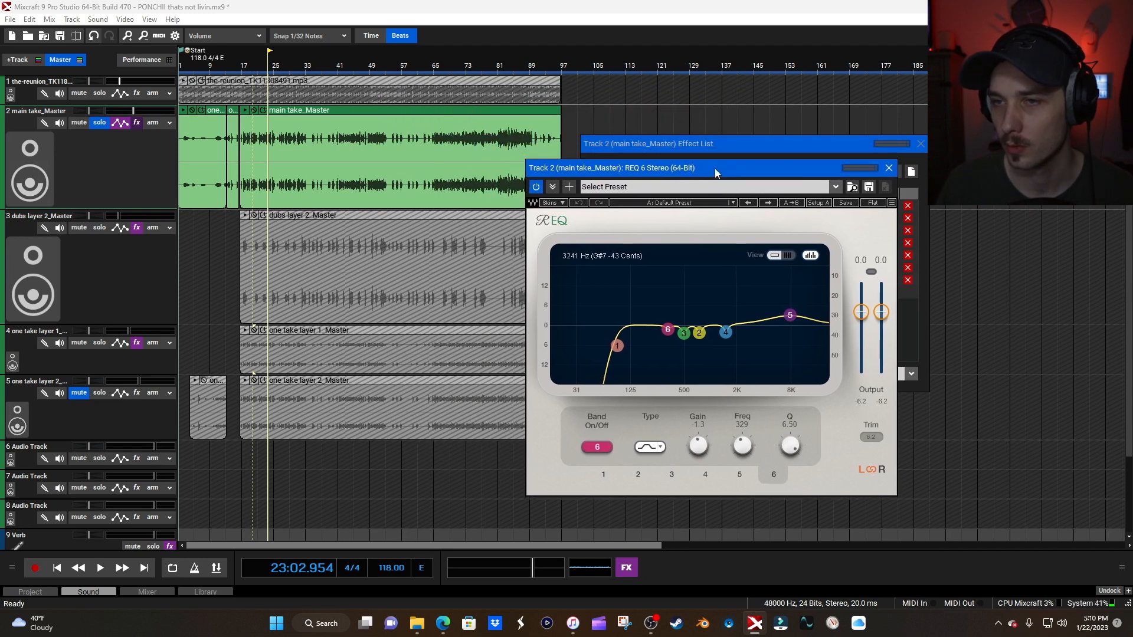
key("space")
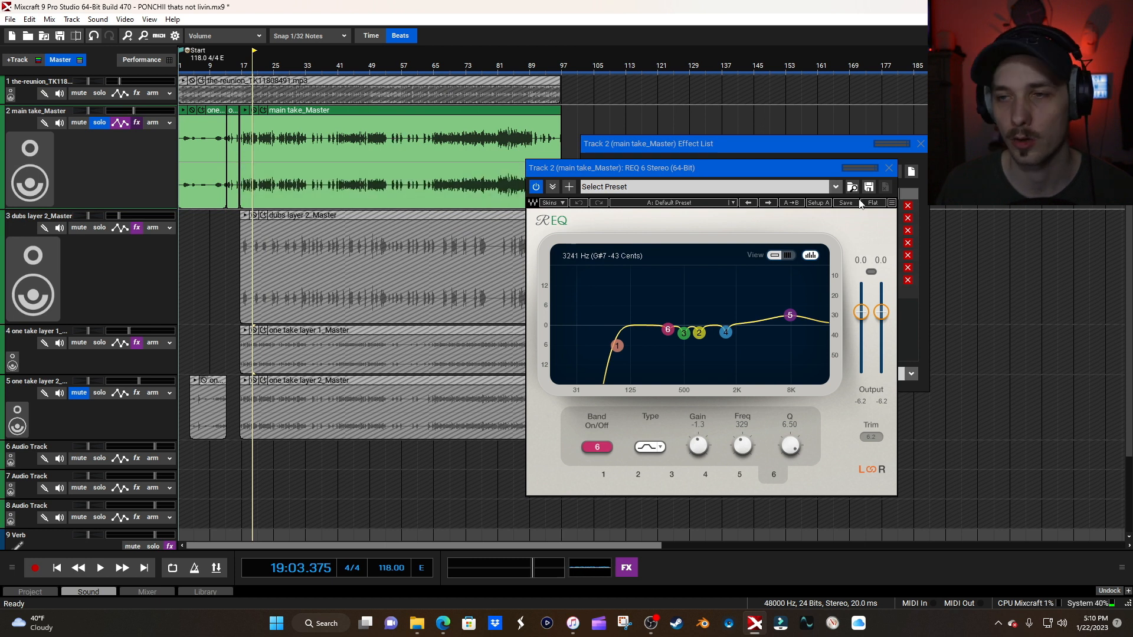
left_click(889, 167)
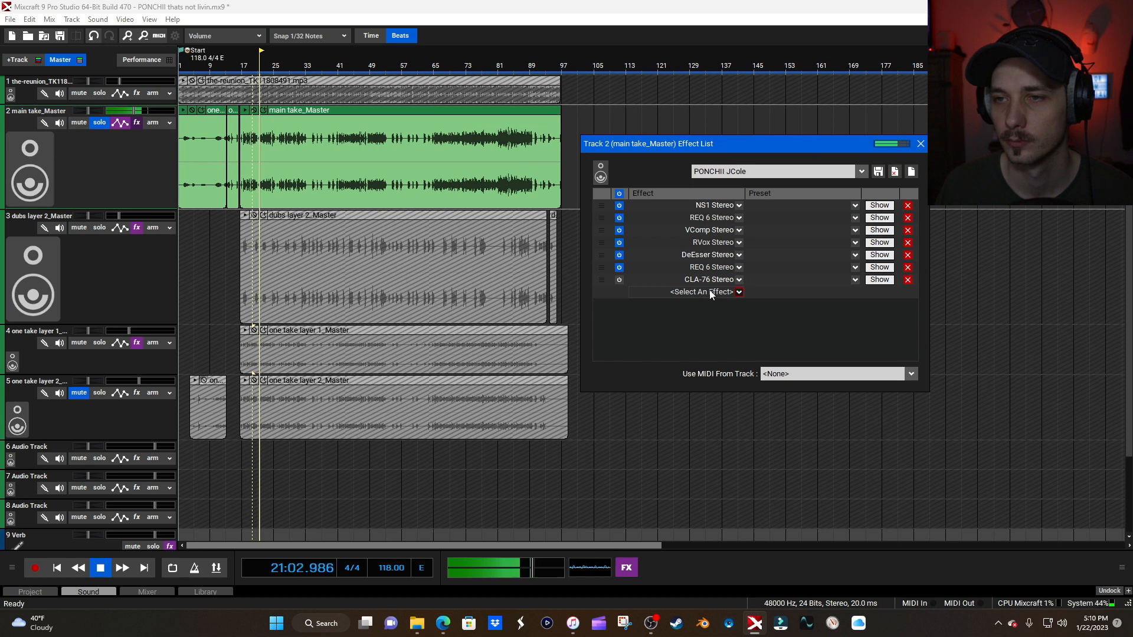
key("space")
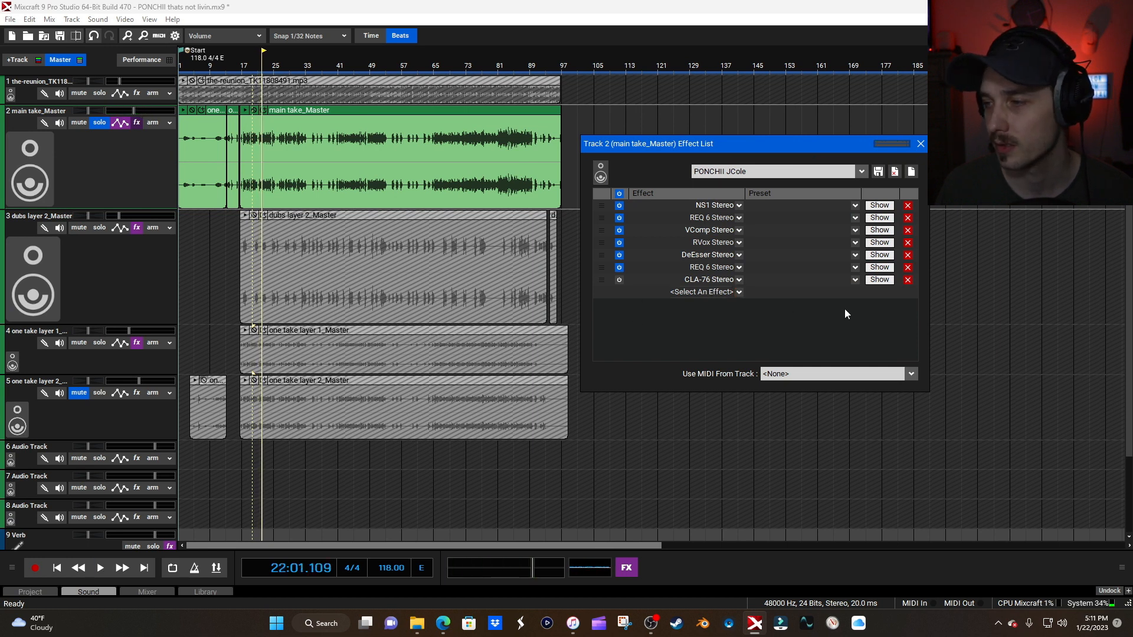
- Show the main take's CLA-76 Stereo window and play the track from about bar 19 with the compressor still bypassed
left_click(873, 281)
left_click_drag(696, 227, 685, 215)
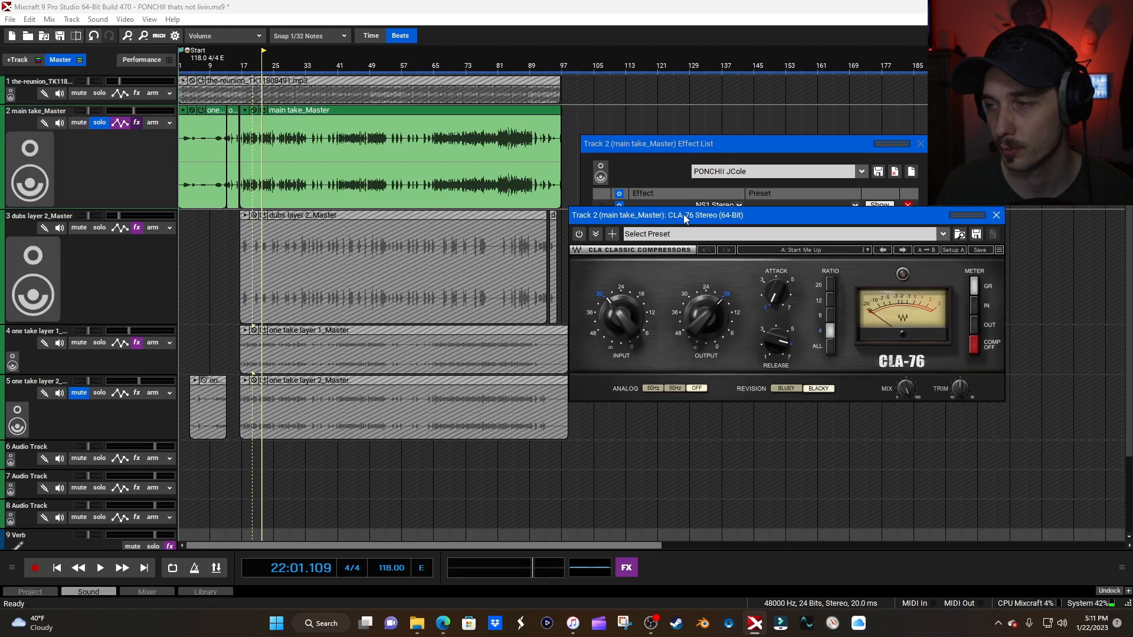
left_click(254, 70)
key("space")
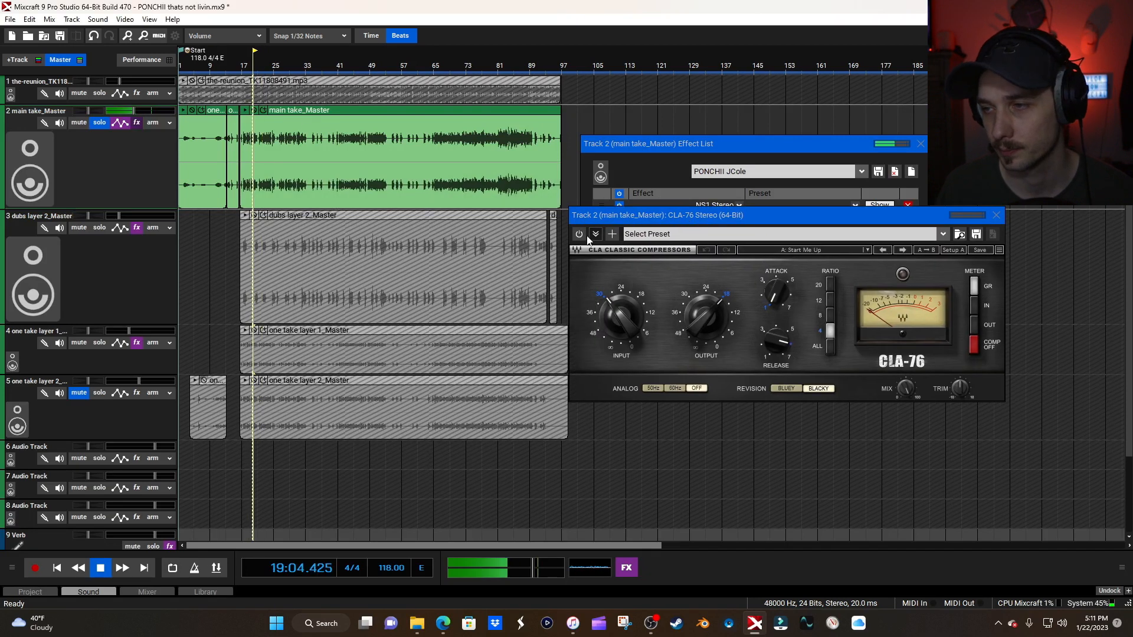
- Toggle CLA-76 on and off during playback to compare, leaving it enabled, and close its window with playback stopped
left_click(579, 234)
left_click(579, 234)
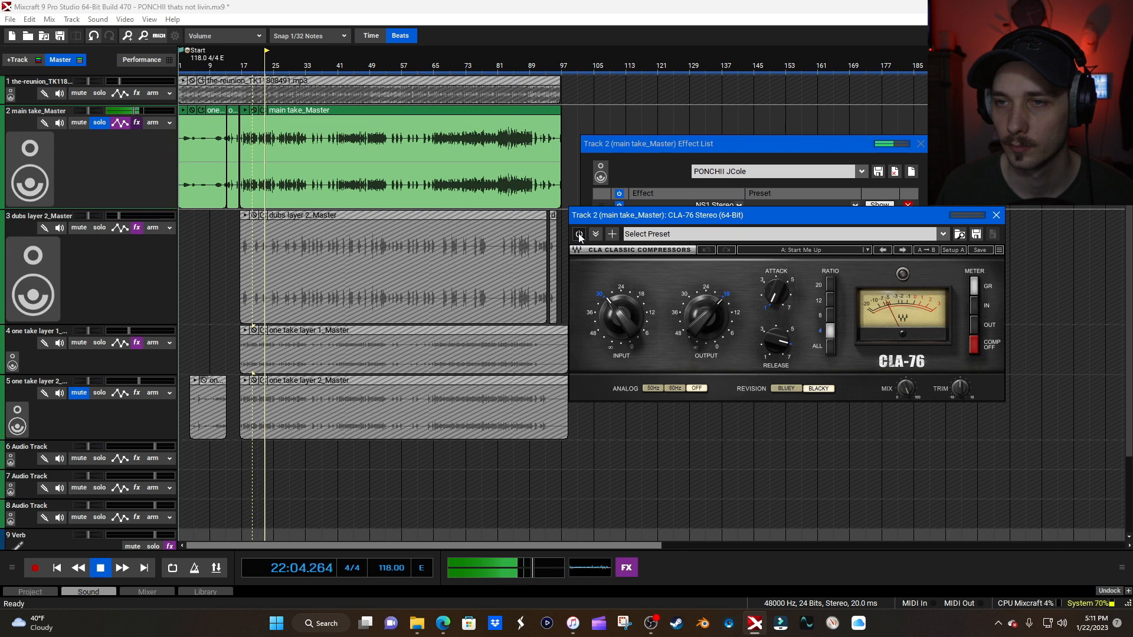
left_click(579, 235)
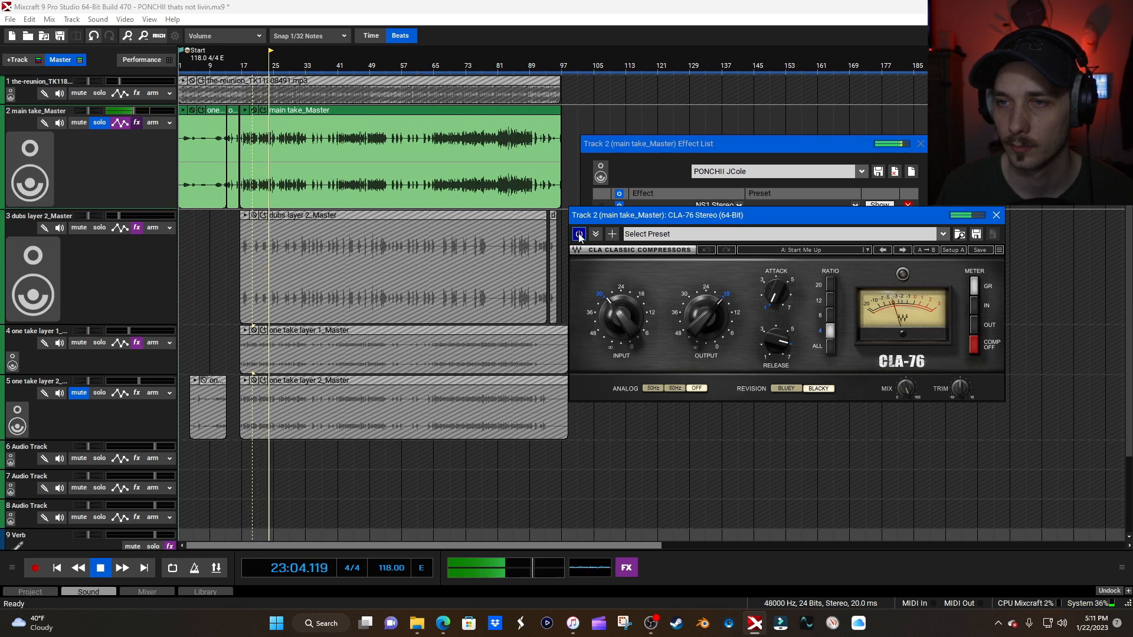
key("space")
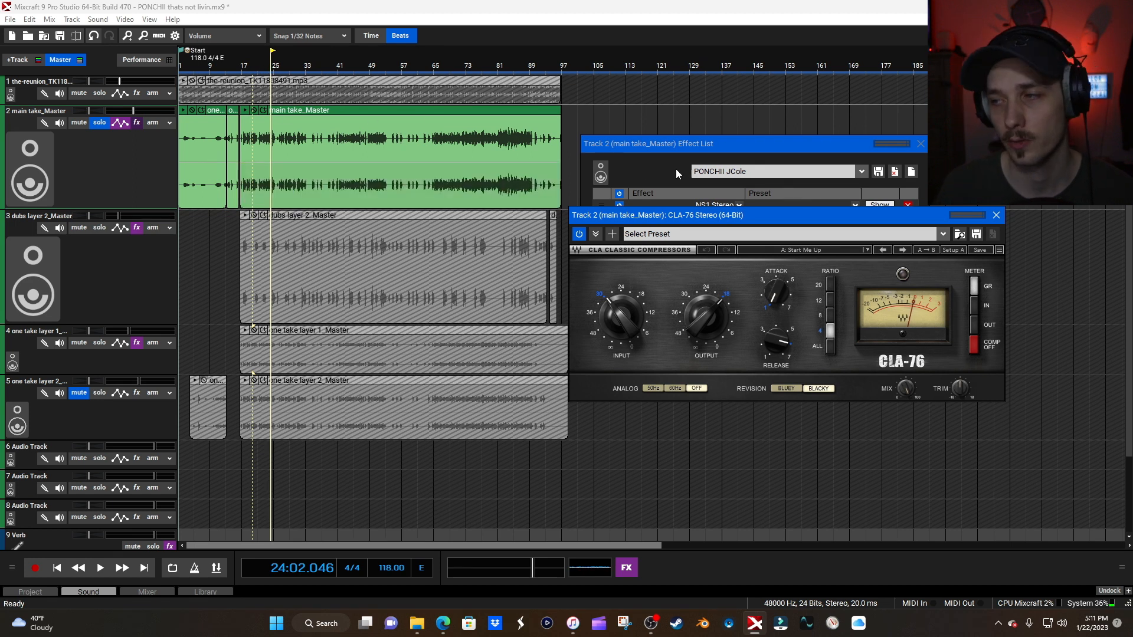
left_click(1001, 216)
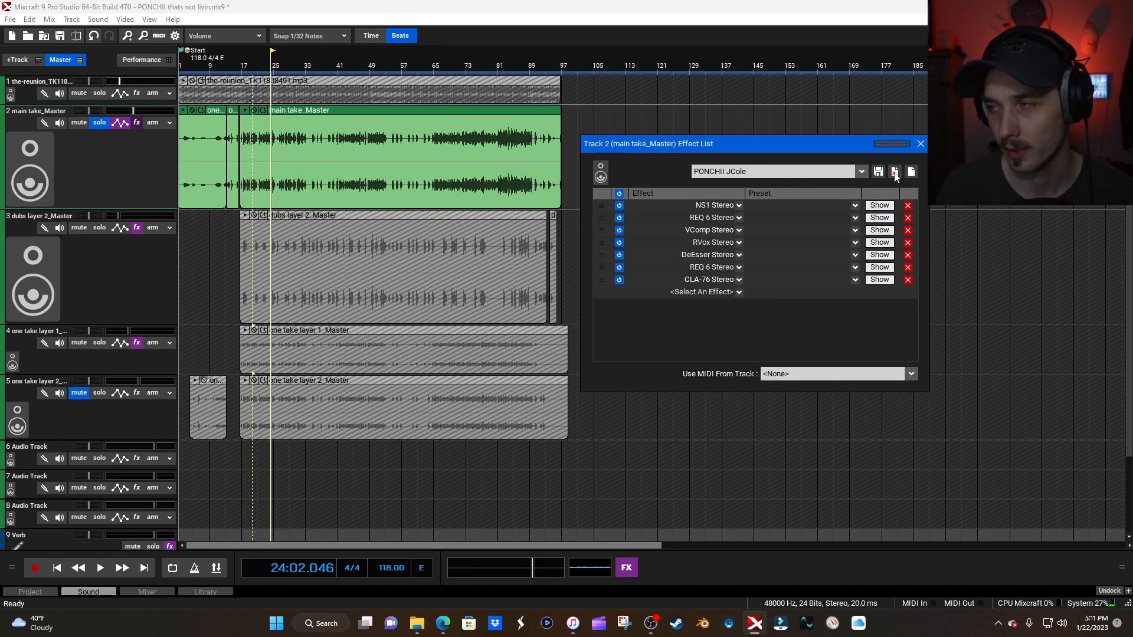
- Unsolo the main take and mute the one take layer 1 track
left_click(100, 123)
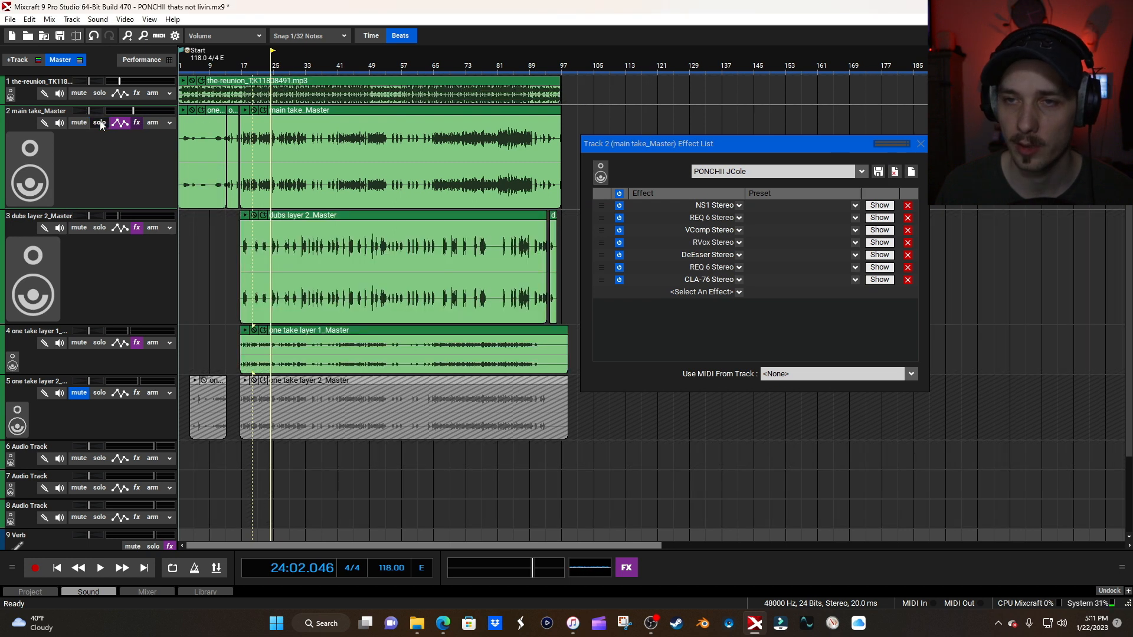
left_click(78, 343)
mouse_move(244, 341)
left_mouse_down()
mouse_move(291, 357)
mouse_move(518, 343)
left_mouse_up()
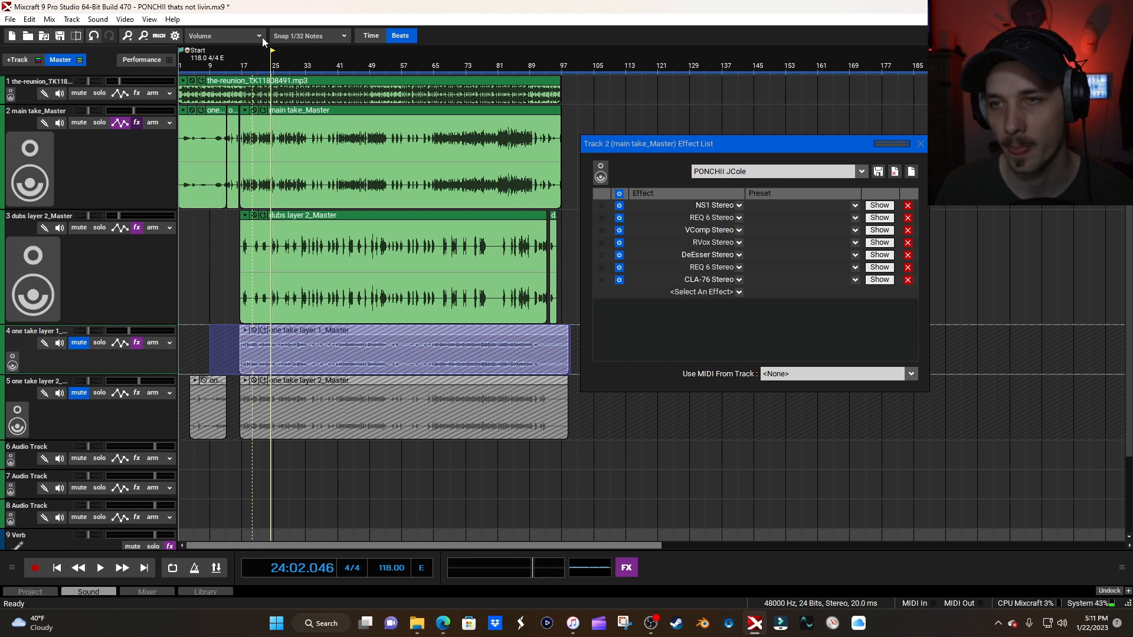
- Play the full mix from about bar 17 and mute the dubs layer 2 track during playback
left_click(242, 67)
key("space")
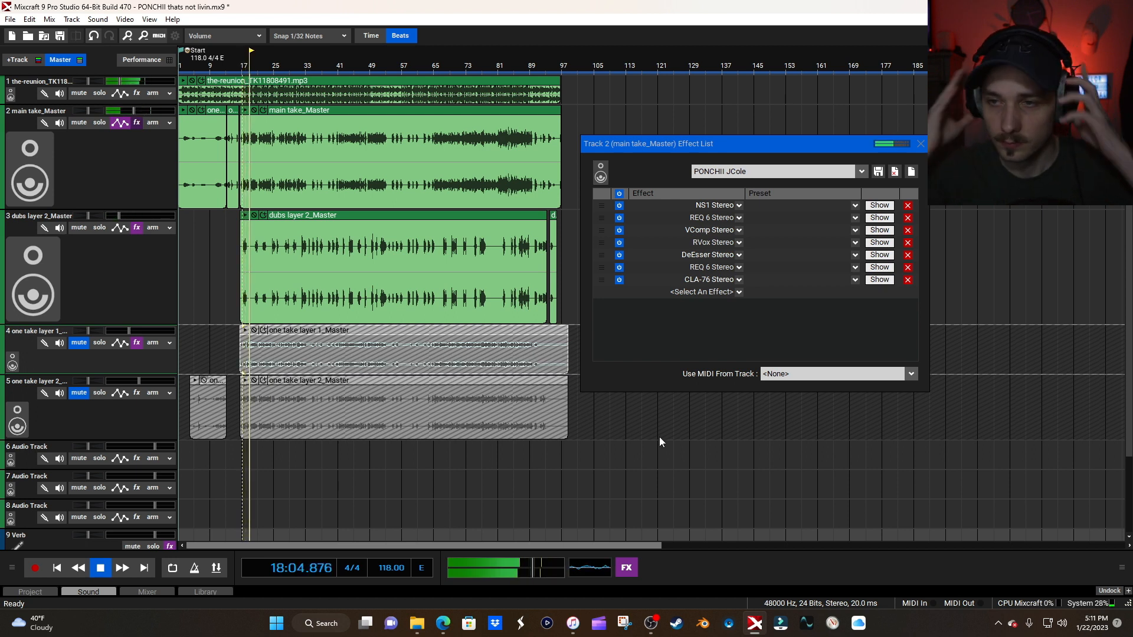
left_click(80, 228)
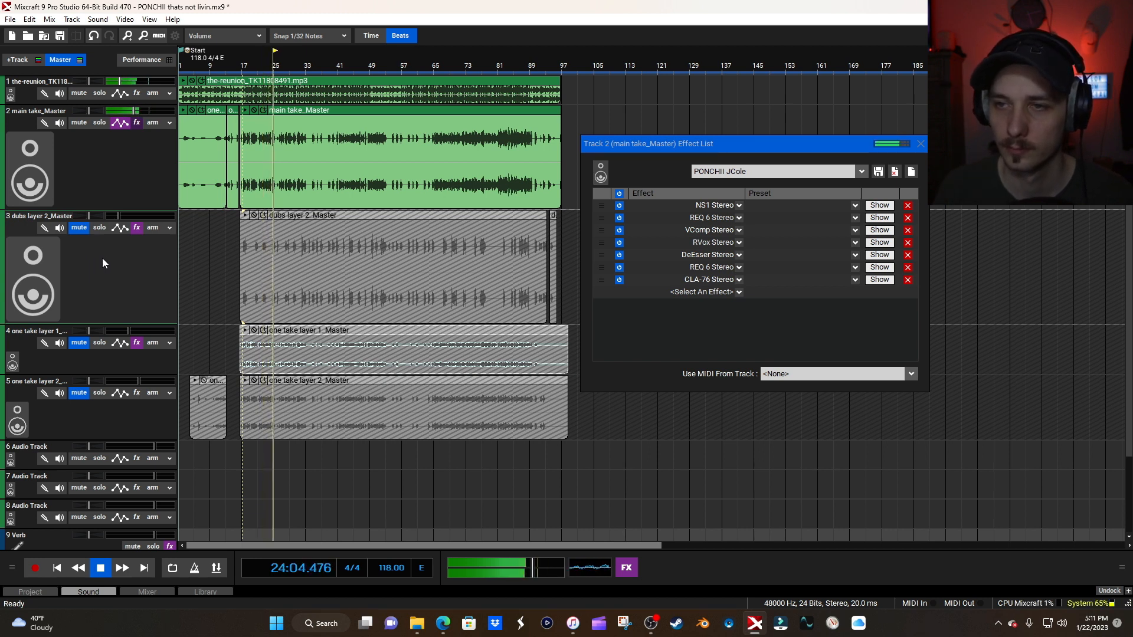
- Stop playback, close the main take's effect list, unmute dubs layer 2 and return the playhead to bar 17
key("space")
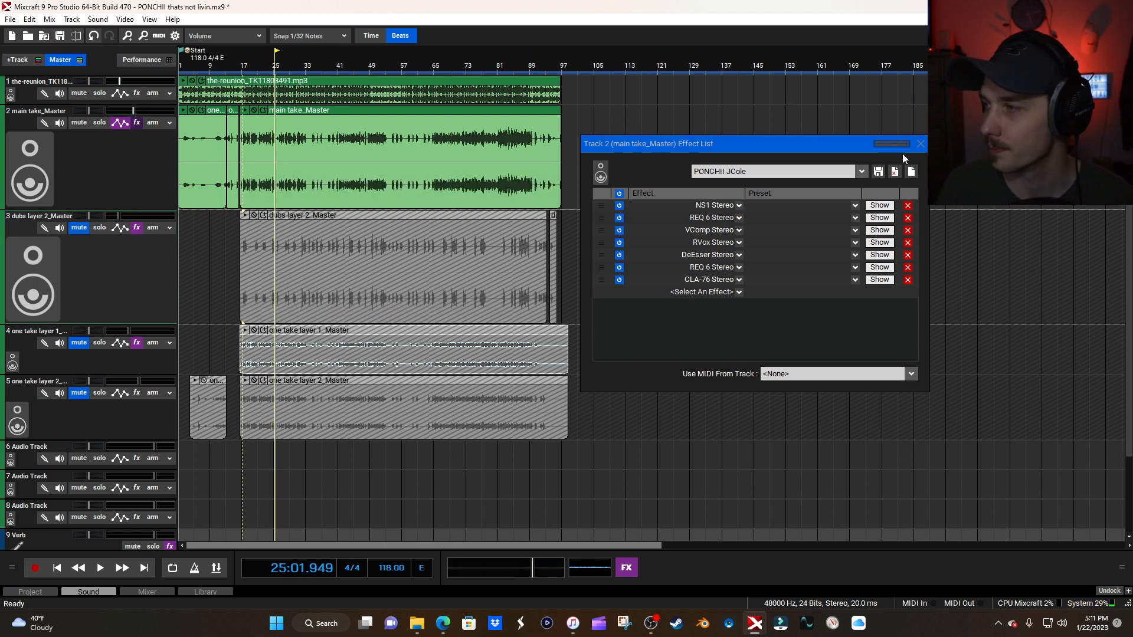
left_click(920, 143)
left_click(80, 227)
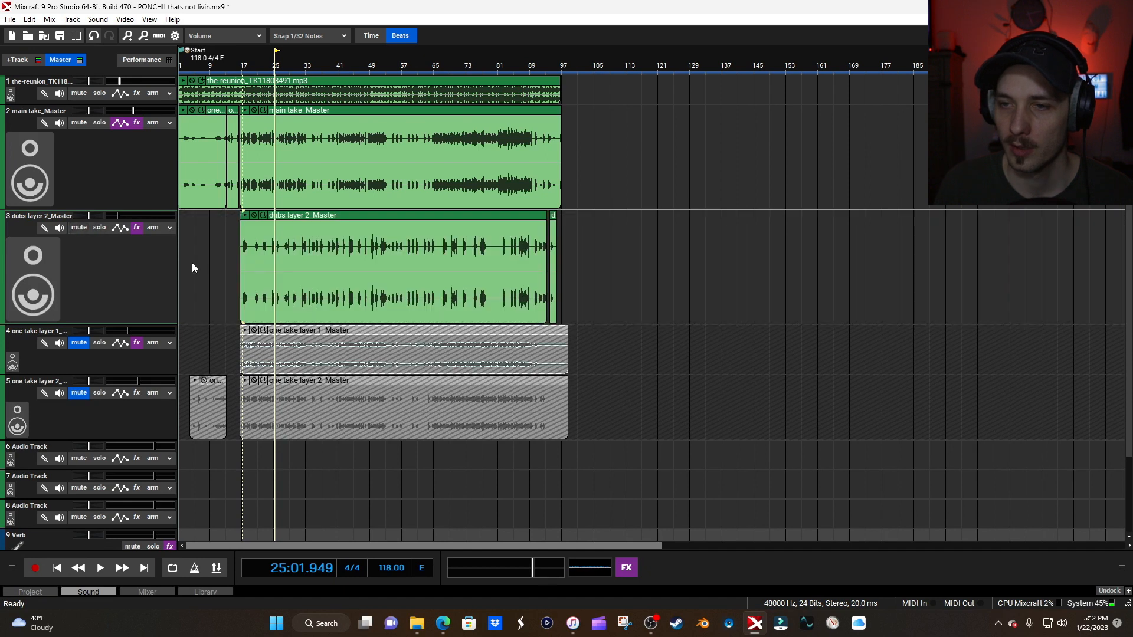
left_click(240, 70)
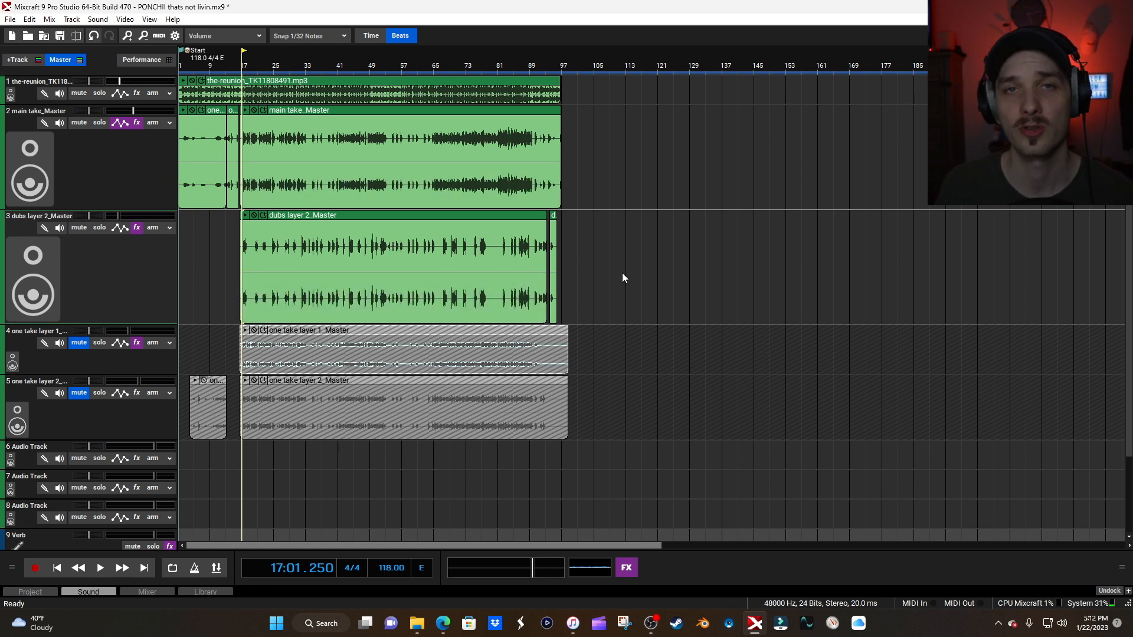
- Show the dubs layer 2 effect list enlarged and enable its chain with only the first REQ 6 Stereo active
left_click(136, 228)
left_click_drag(465, 185, 947, 186)
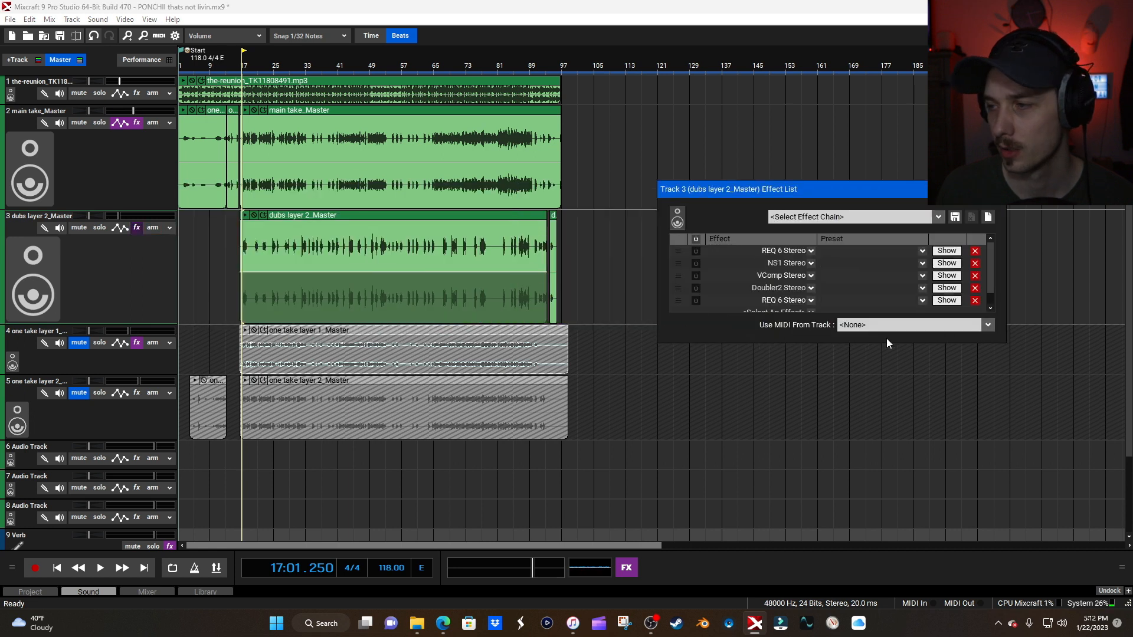
left_click_drag(883, 343, 883, 415)
left_click(695, 239)
left_click(696, 275)
left_click(695, 263)
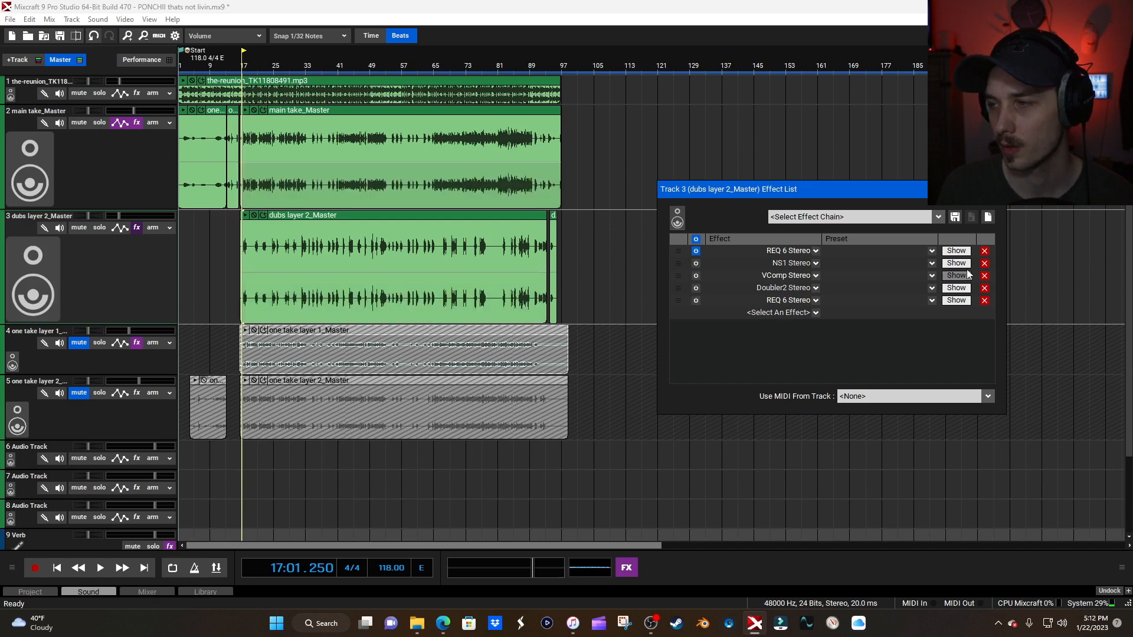
- Show the first REQ 6 Stereo window of dubs layer 2 and play its clip alone briefly
left_click(957, 251)
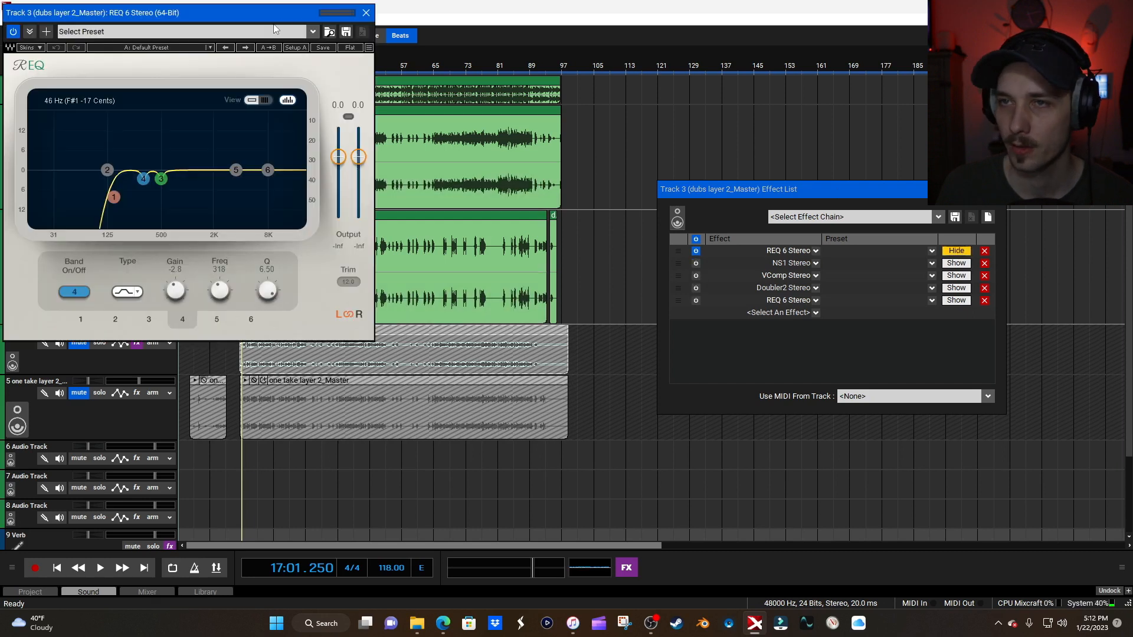
left_click_drag(274, 25, 734, 133)
left_click(246, 216)
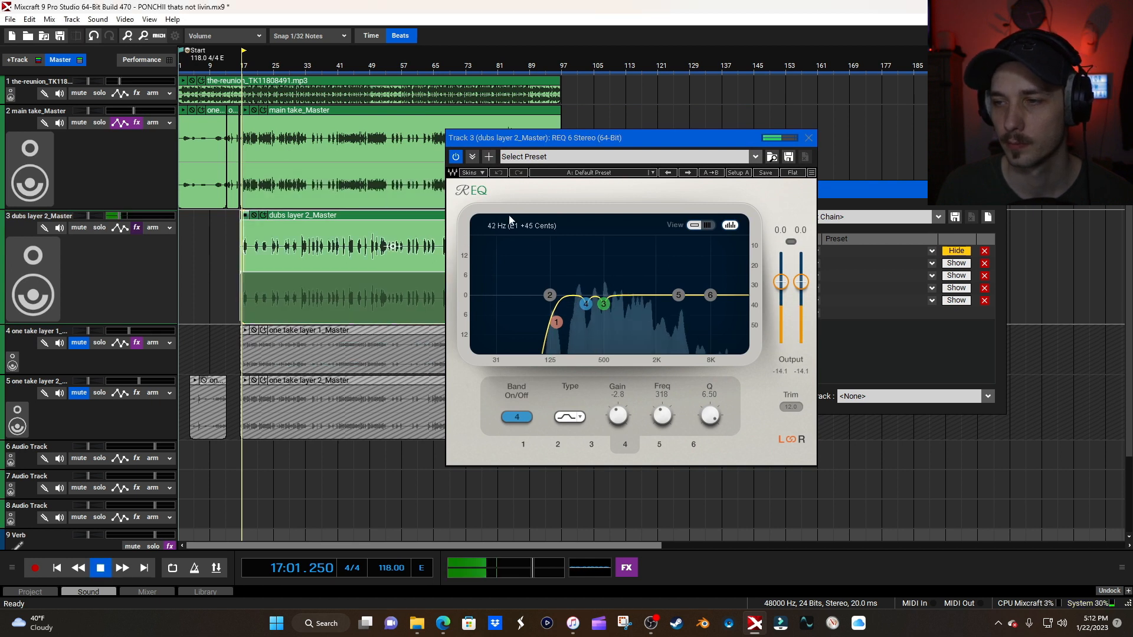
key("space")
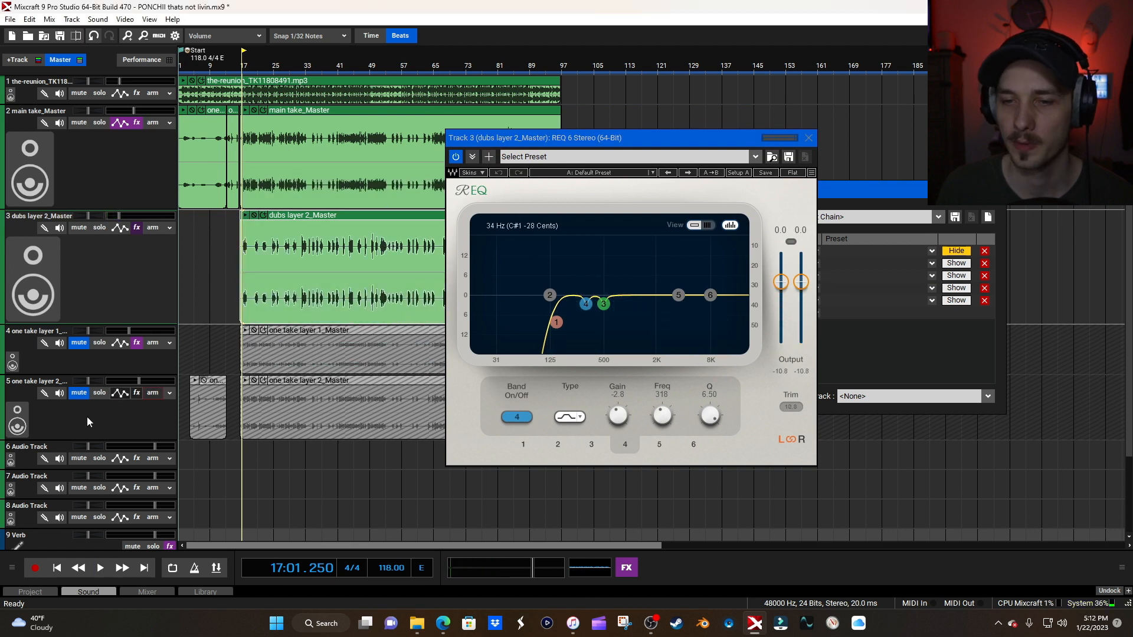
- Move the Verb track directly below one take layer 2 and examine its TrueVerb Stereo settings, closing its windows
scroll(59, 309, "down", 2)
left_click_drag(73, 501, 89, 414)
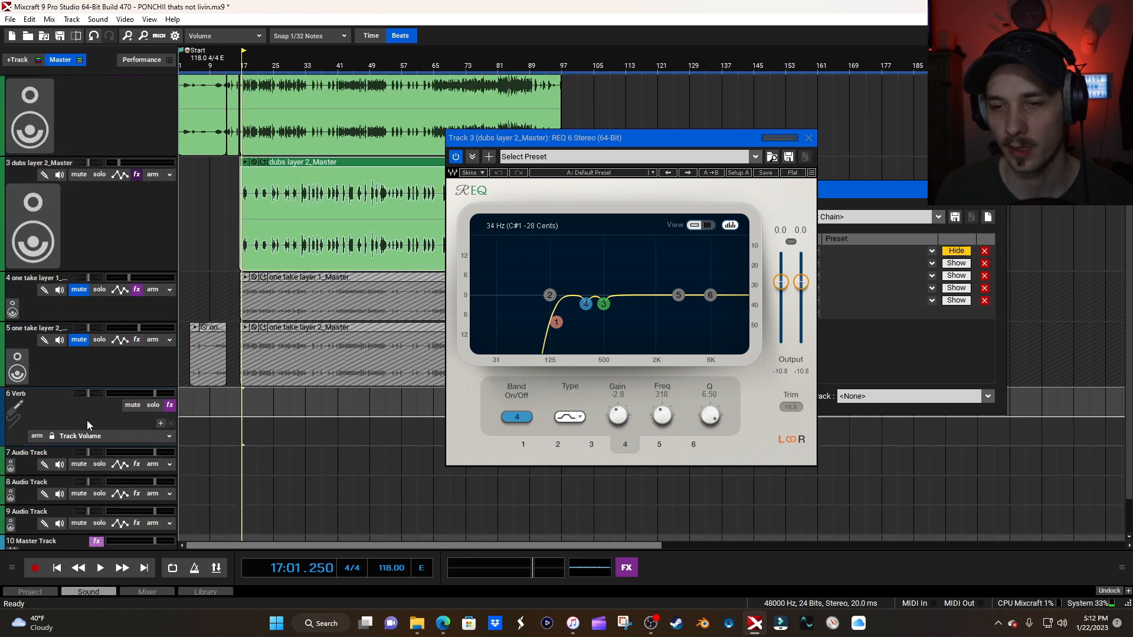
left_click(169, 404)
left_click_drag(457, 362, 497, 271)
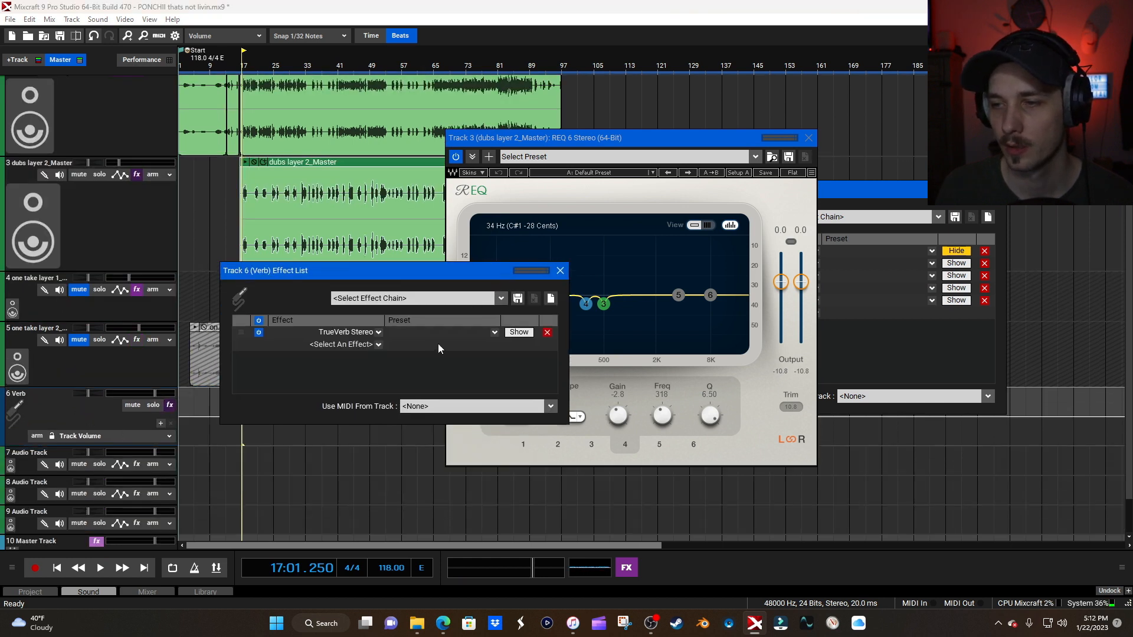
left_click(520, 332)
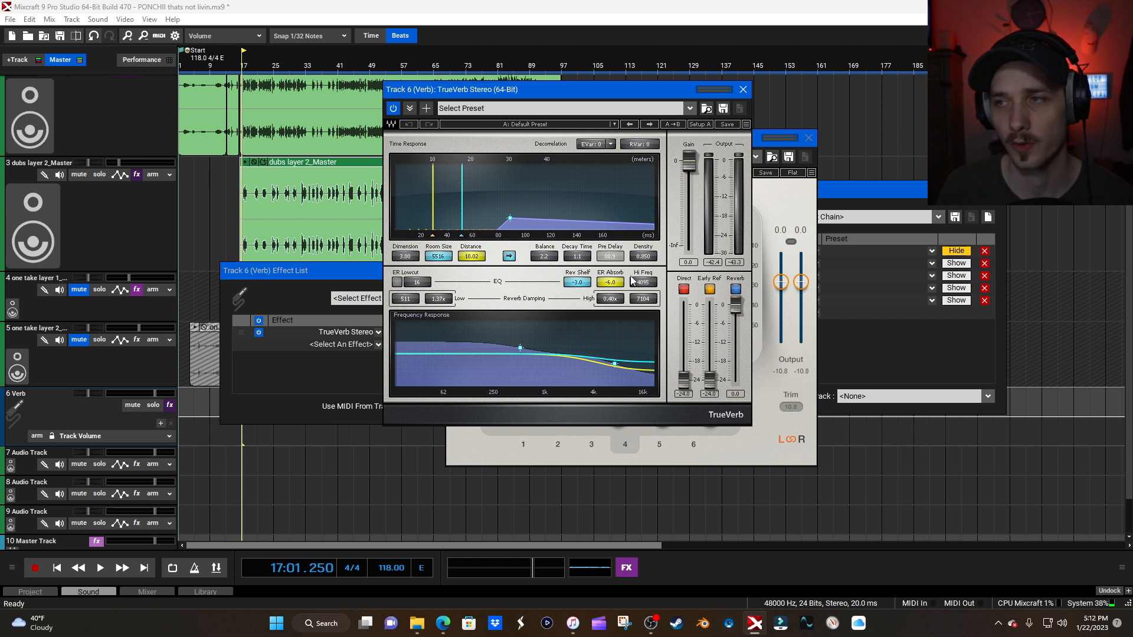
left_click_drag(586, 92, 589, 160)
left_click(745, 158)
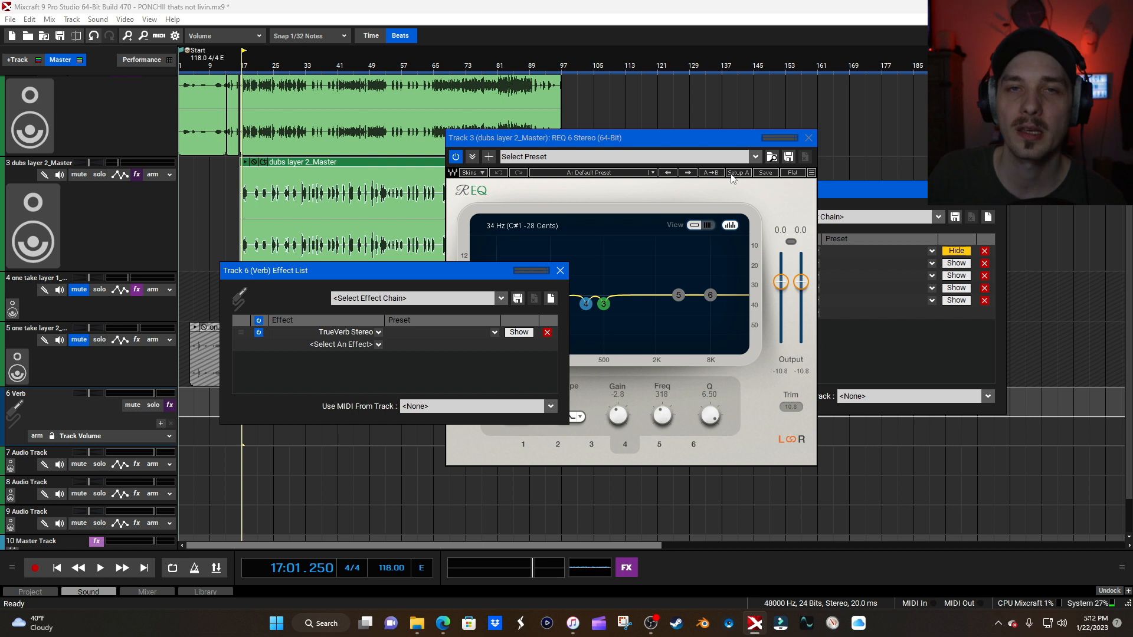
left_click(561, 272)
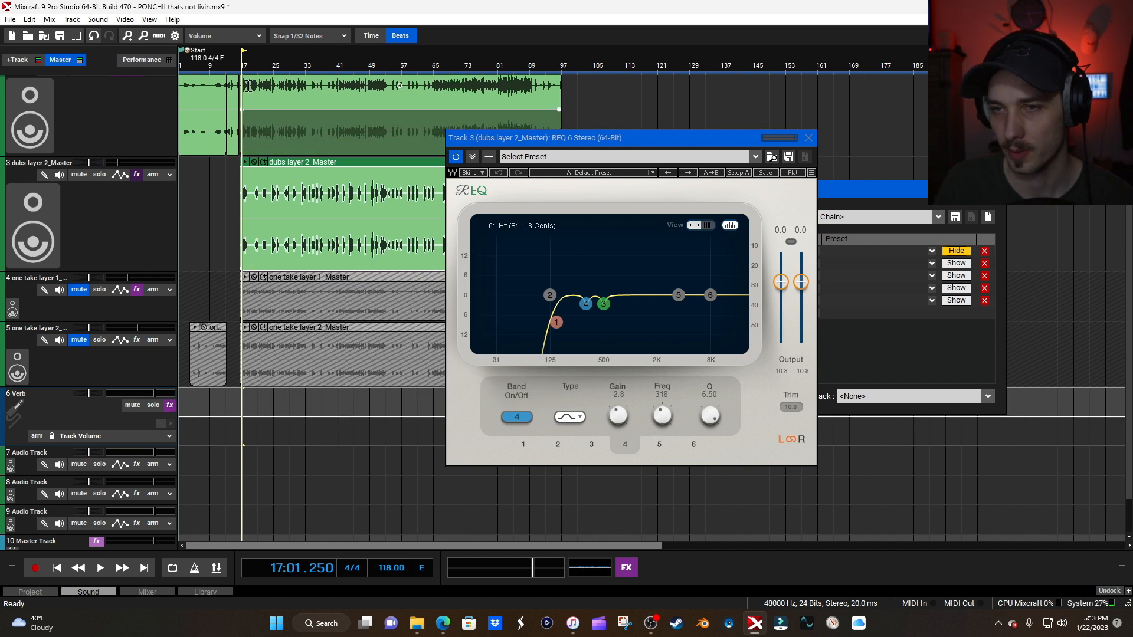
- Play the dubs layer 2 clip briefly, close its first REQ 6 window and enable NS1 Stereo
key("space")
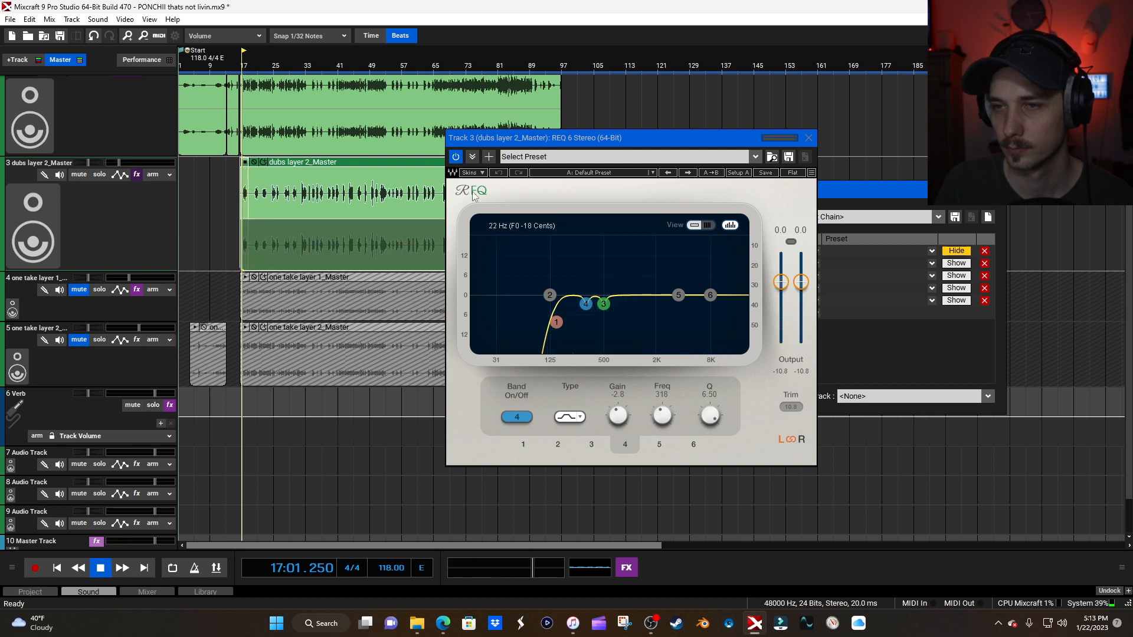
key("space")
left_click(808, 138)
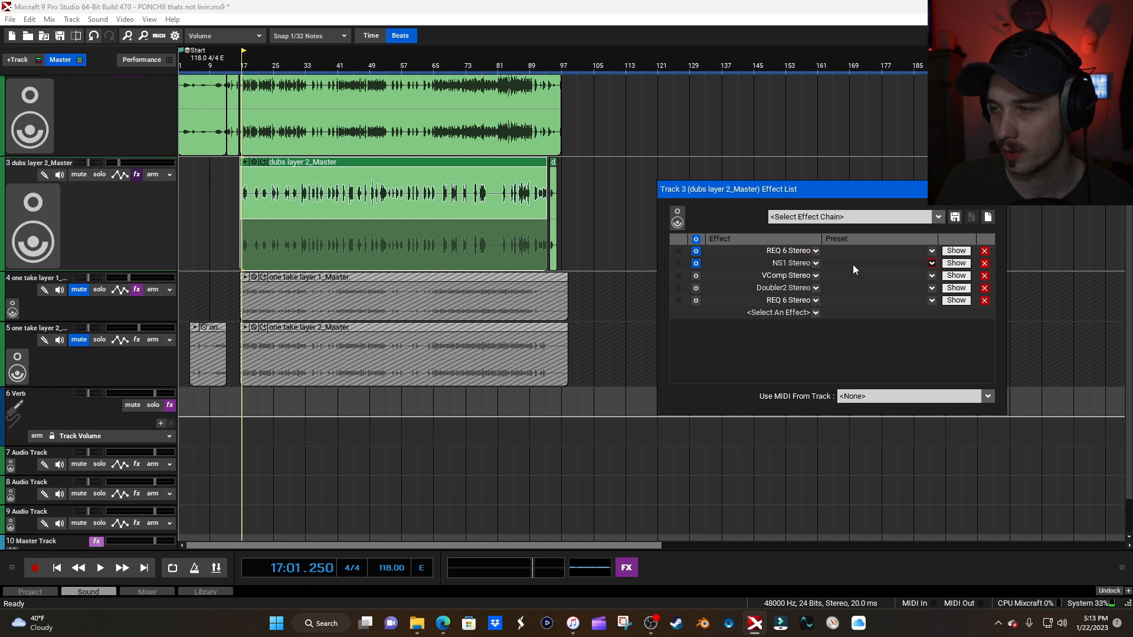
- Enable VComp Stereo on dubs layer 2, review its Backing Vocals settings and close its window
left_click(957, 275)
left_click(723, 49)
left_click(668, 21)
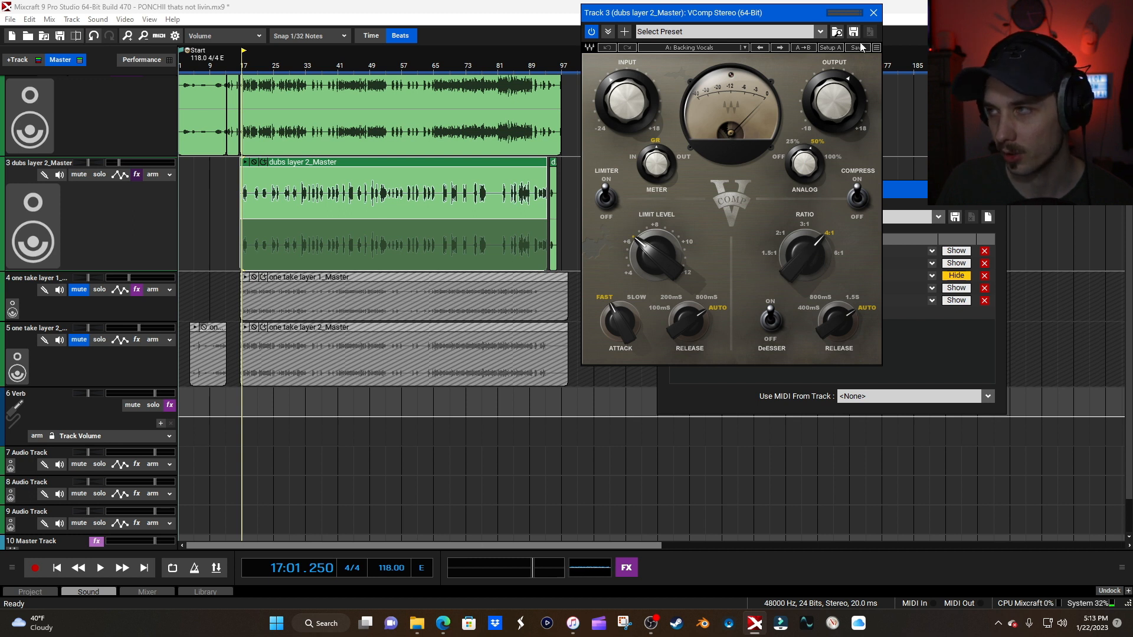
left_click(874, 12)
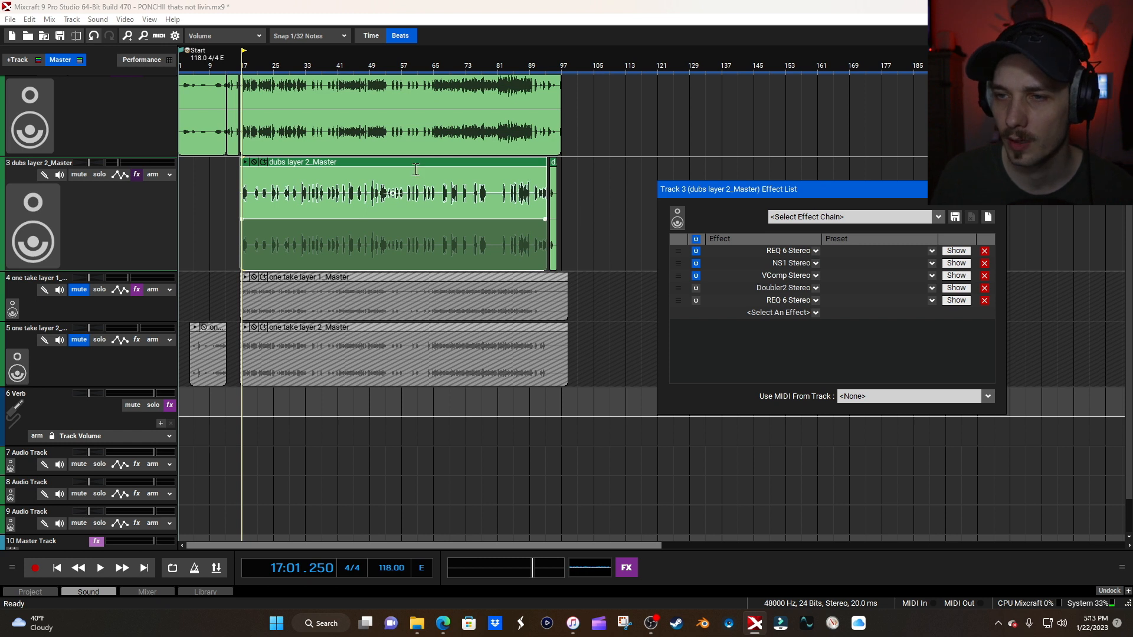
- Return the playhead to about bar 17, enable Doubler2 Stereo on dubs layer 2 and show its window
left_click(242, 69)
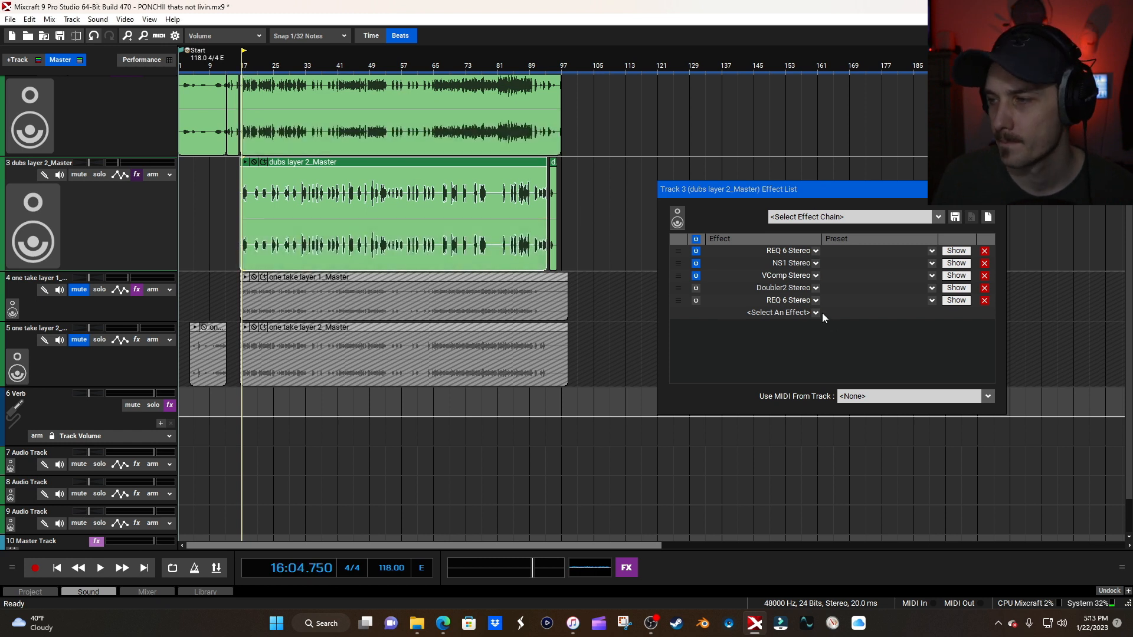
left_click(696, 288)
left_click(957, 289)
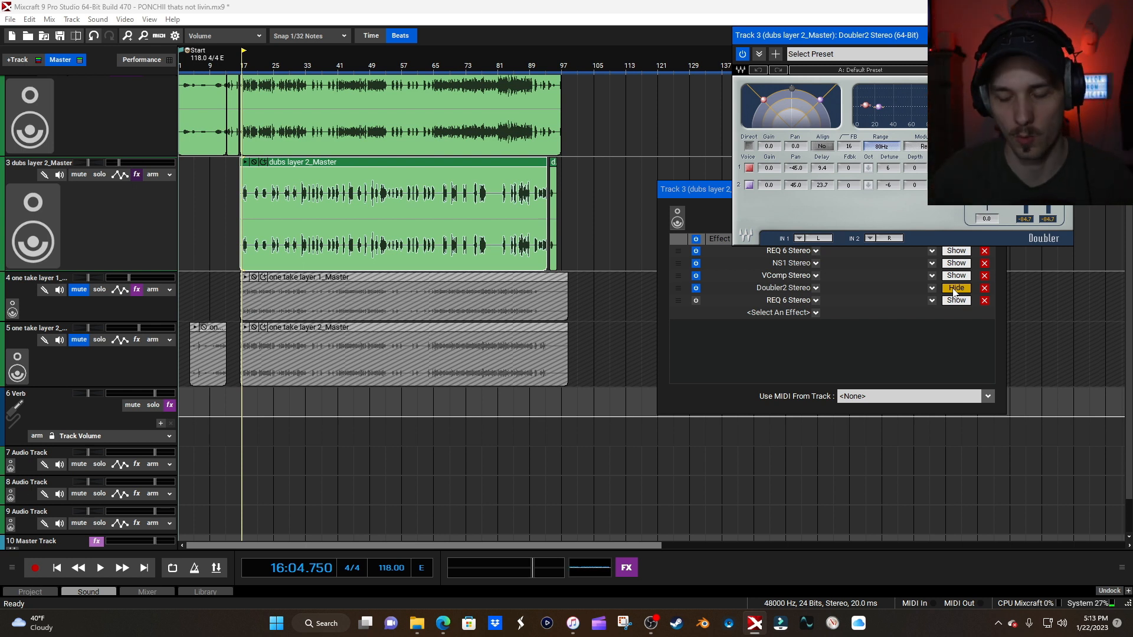
- Play the song, solo dubs layer 2 to hear the doubler from about bar 20, and unsolo it with playback stopped
key("space")
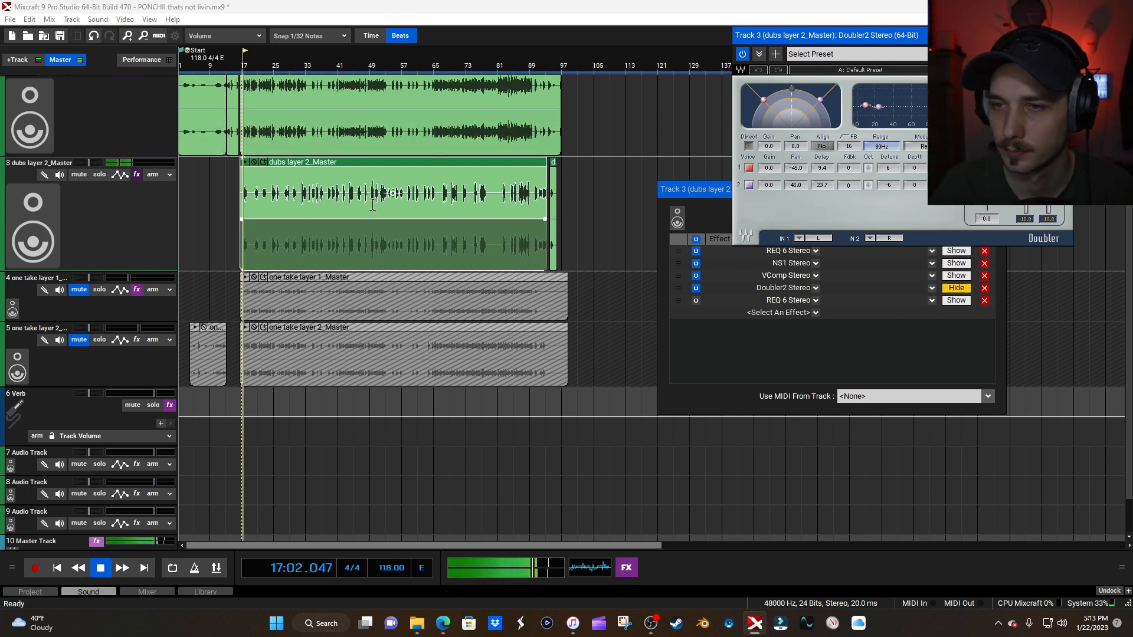
left_click(100, 174)
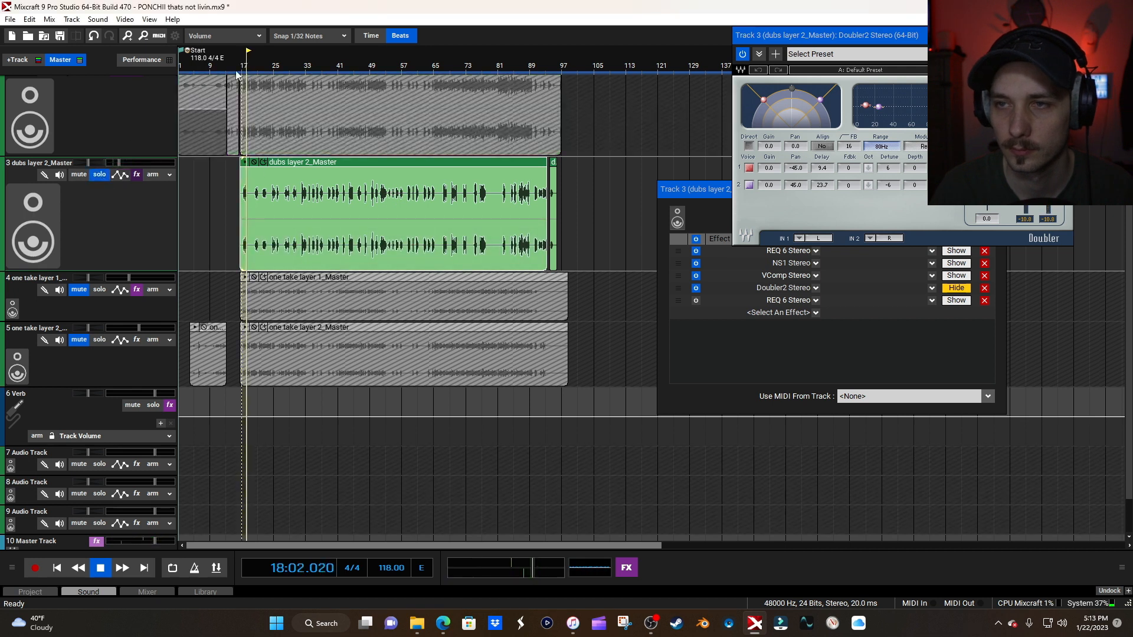
left_click(257, 70)
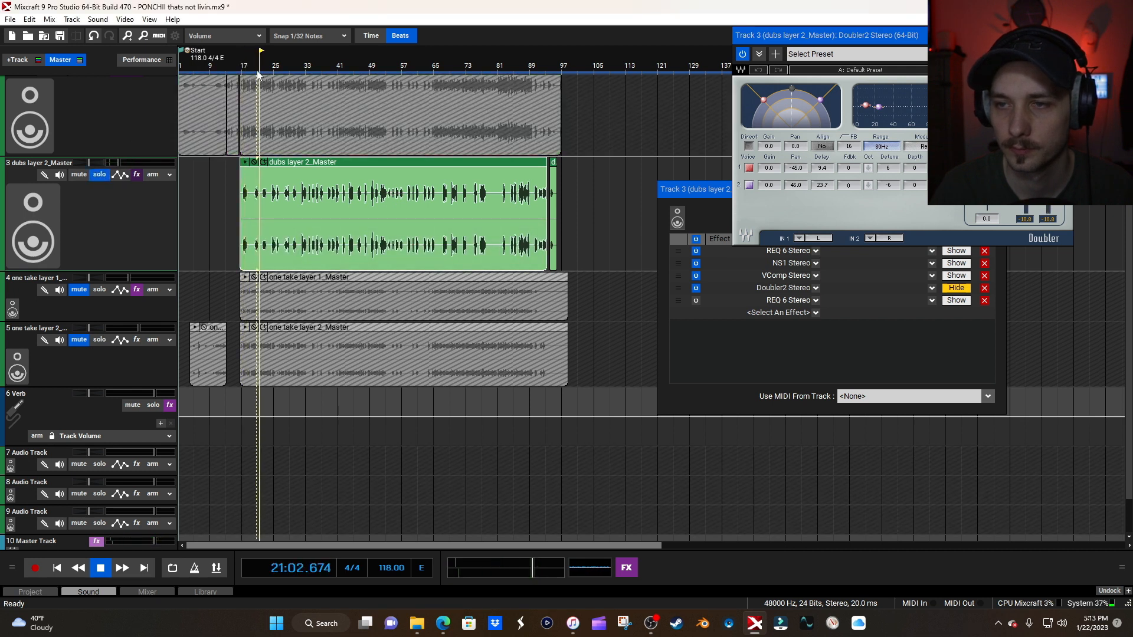
left_click_drag(843, 31, 815, 62)
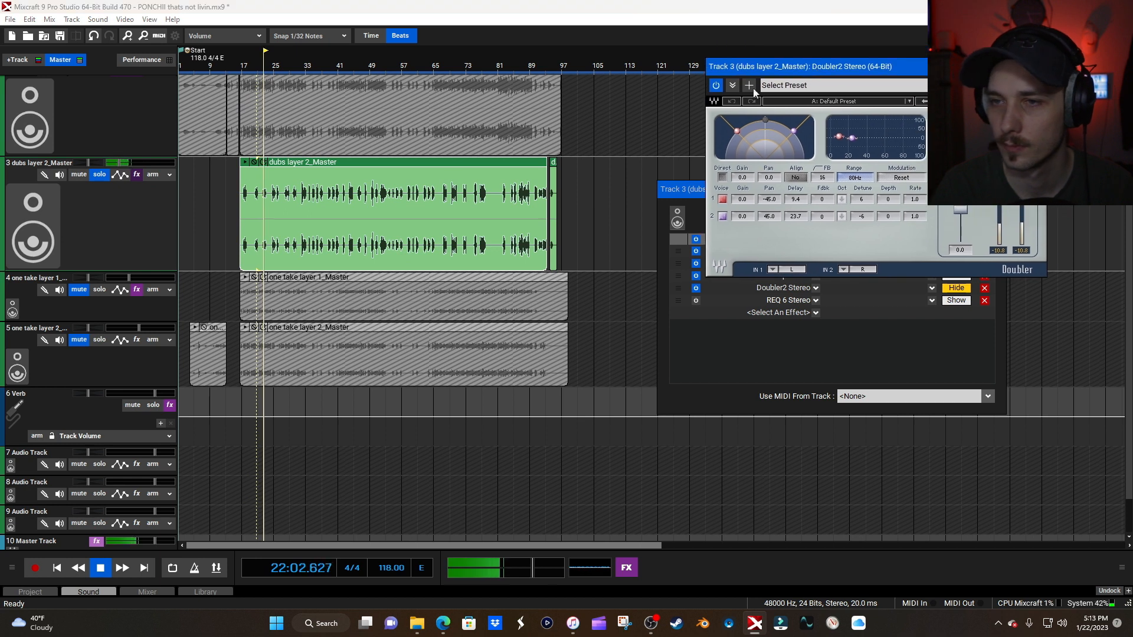
key("space")
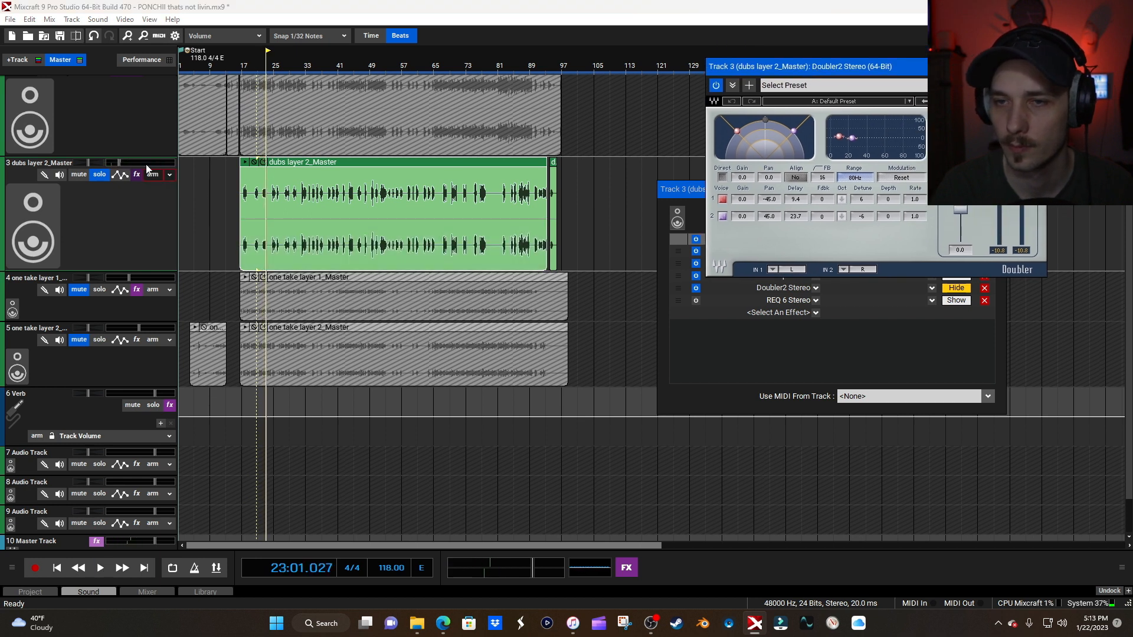
left_click(105, 175)
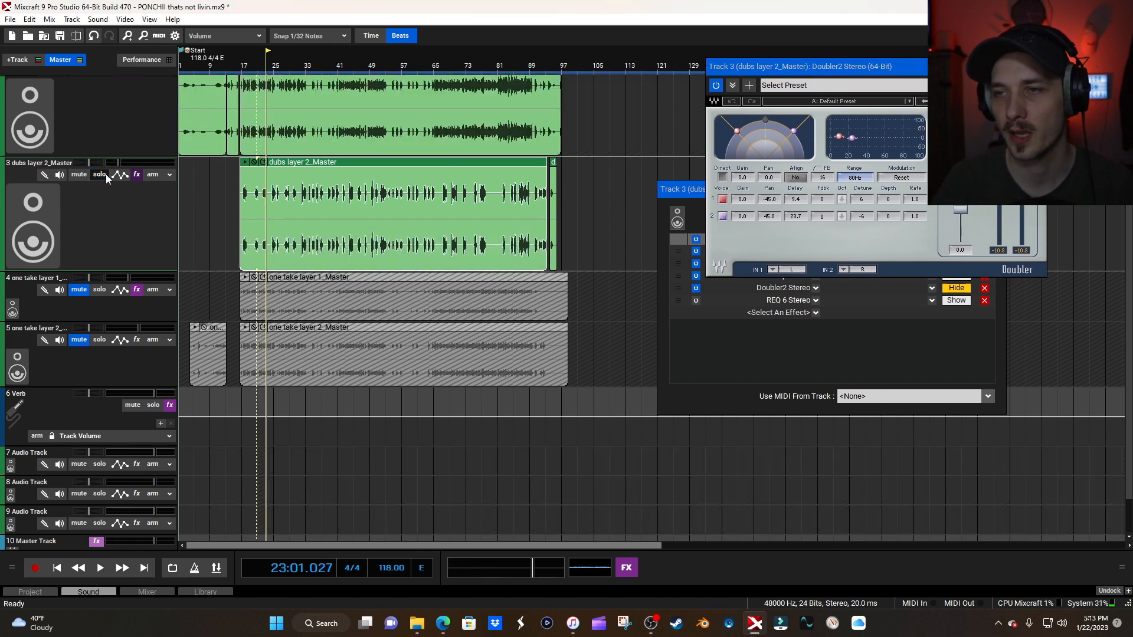
- Review the Doubler2 Stereo voice settings of dubs layer 2 once more and close the plugin window
left_click(1037, 66)
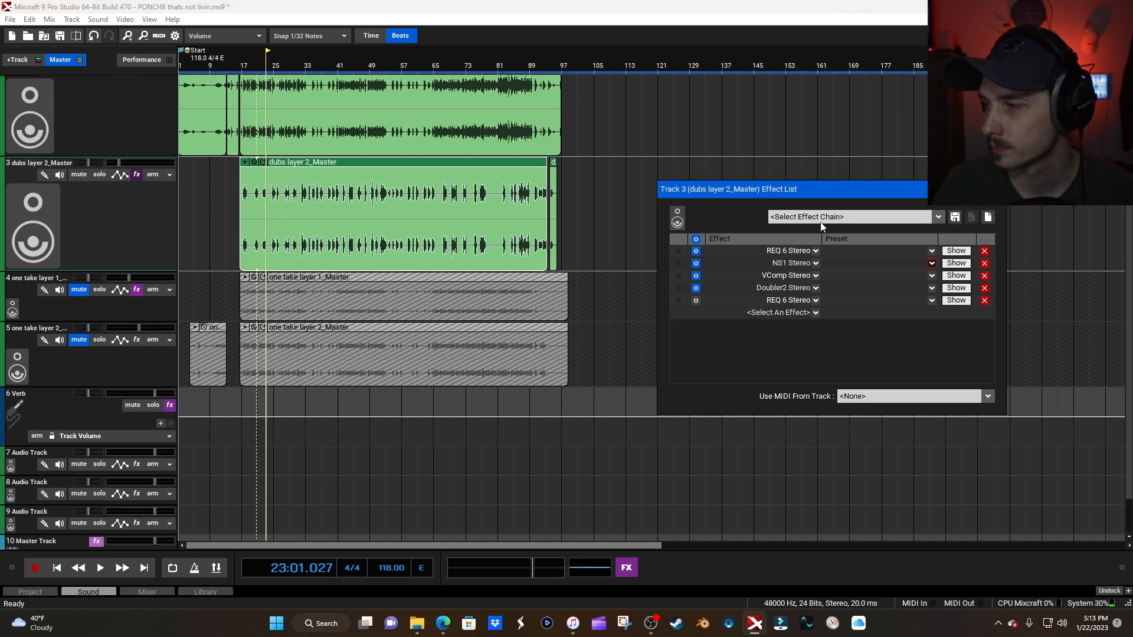
left_click(956, 288)
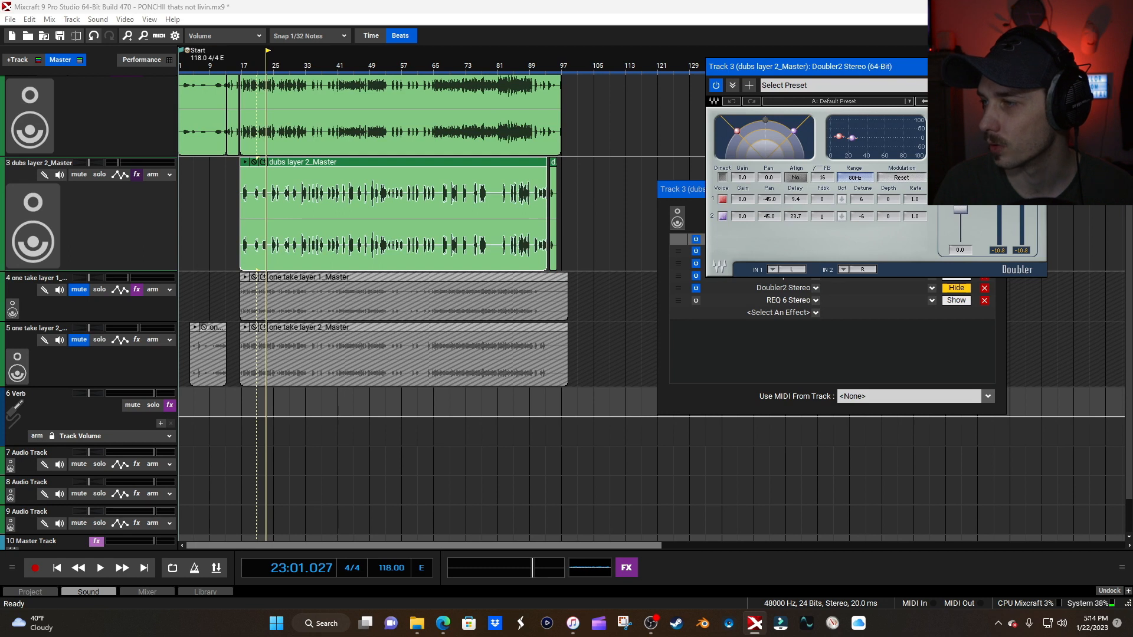
left_click(1036, 66)
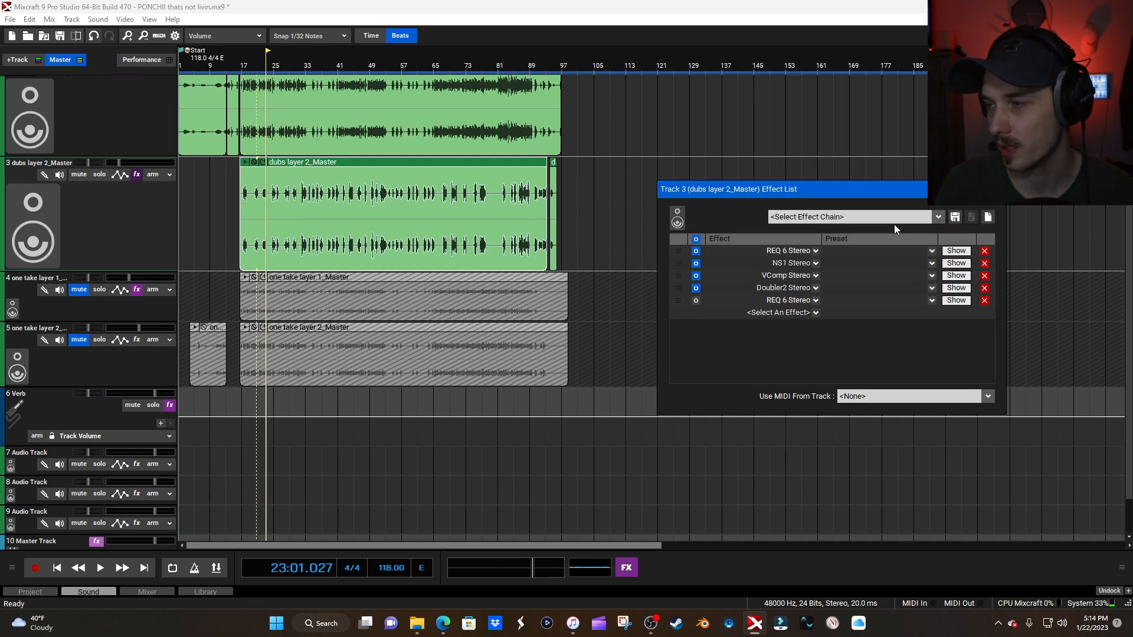
- Enable the second REQ 6 Stereo on dubs layer 2, review its EQ curve and close its window
left_click(696, 301)
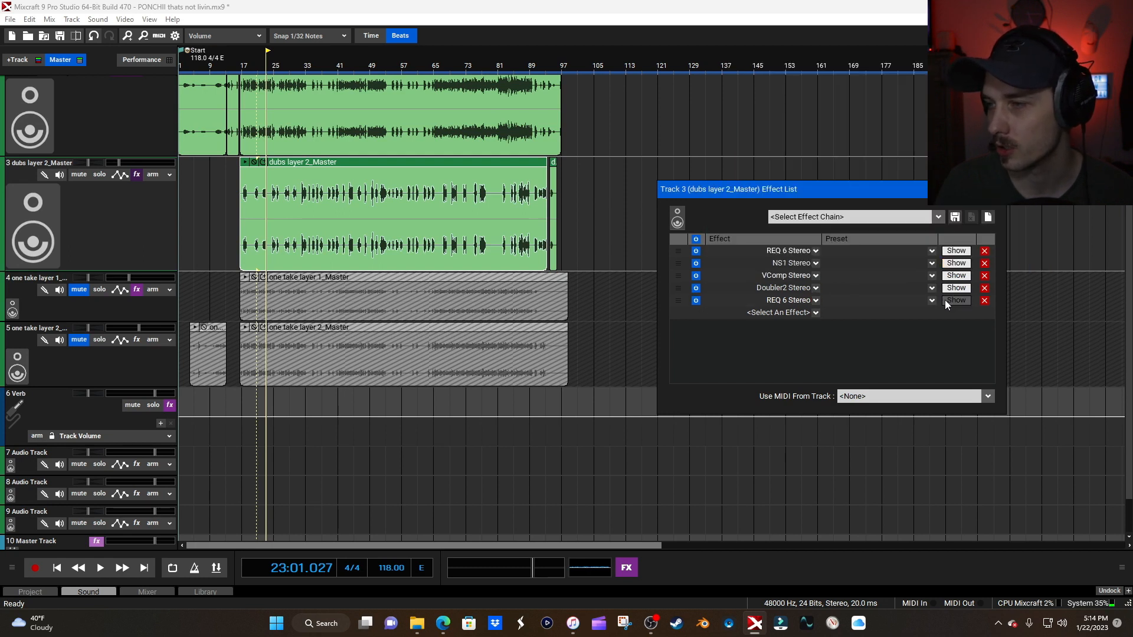
left_click(956, 301)
left_click_drag(205, 236, 746, 141)
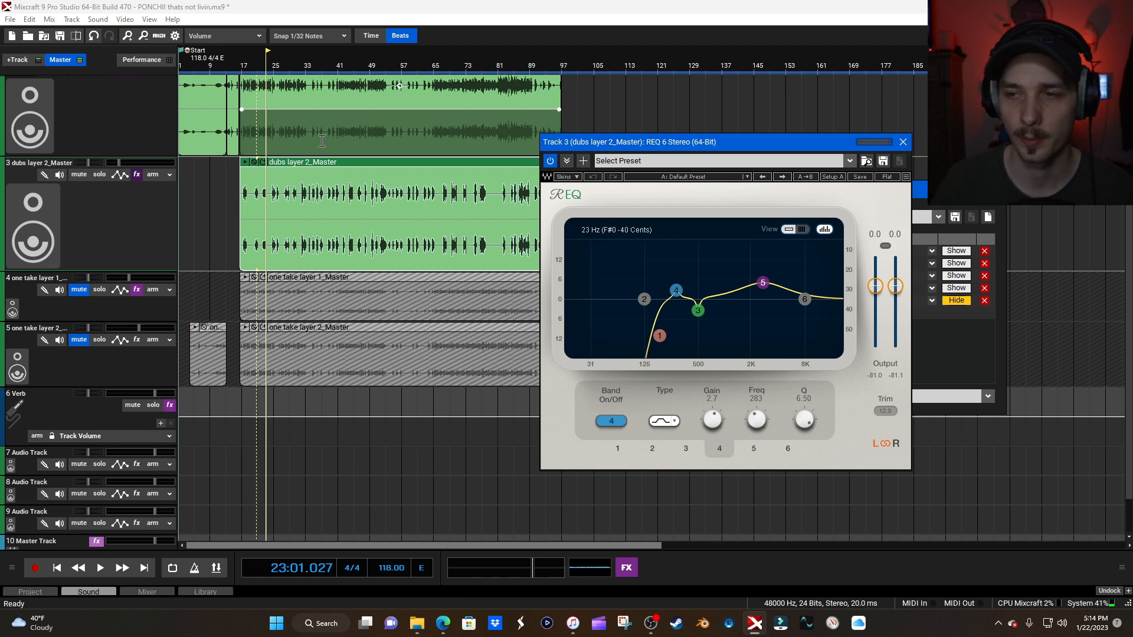
left_click(903, 142)
- Play the mix from bar 17 with the full dubs chain active, stop playback and close the effect list
left_click(242, 77)
key("space")
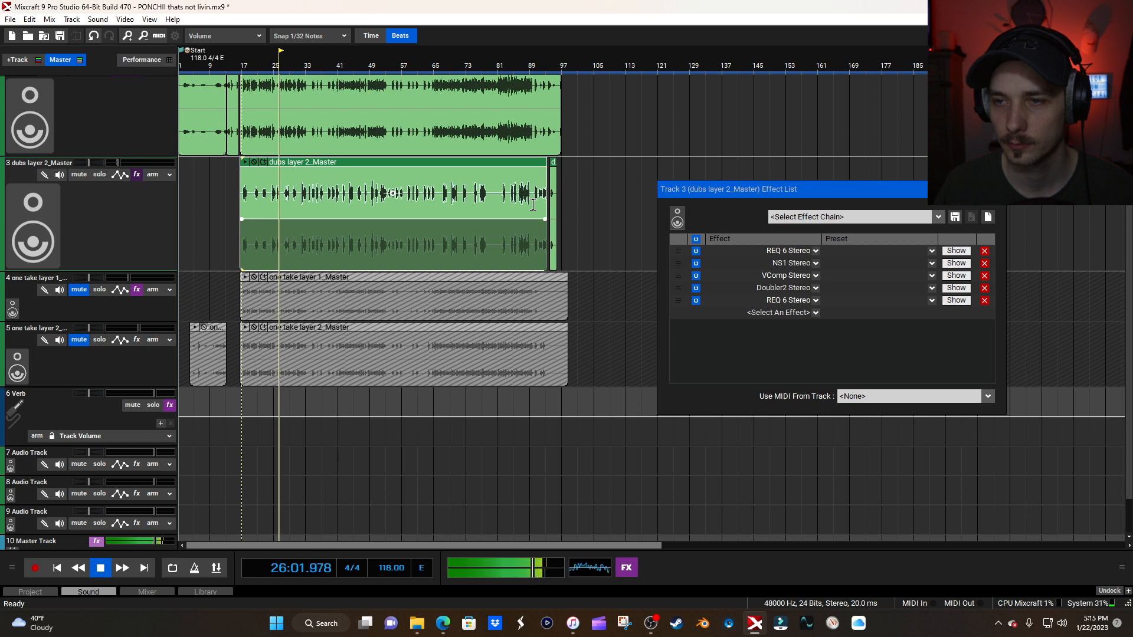
key("space")
left_click(996, 190)
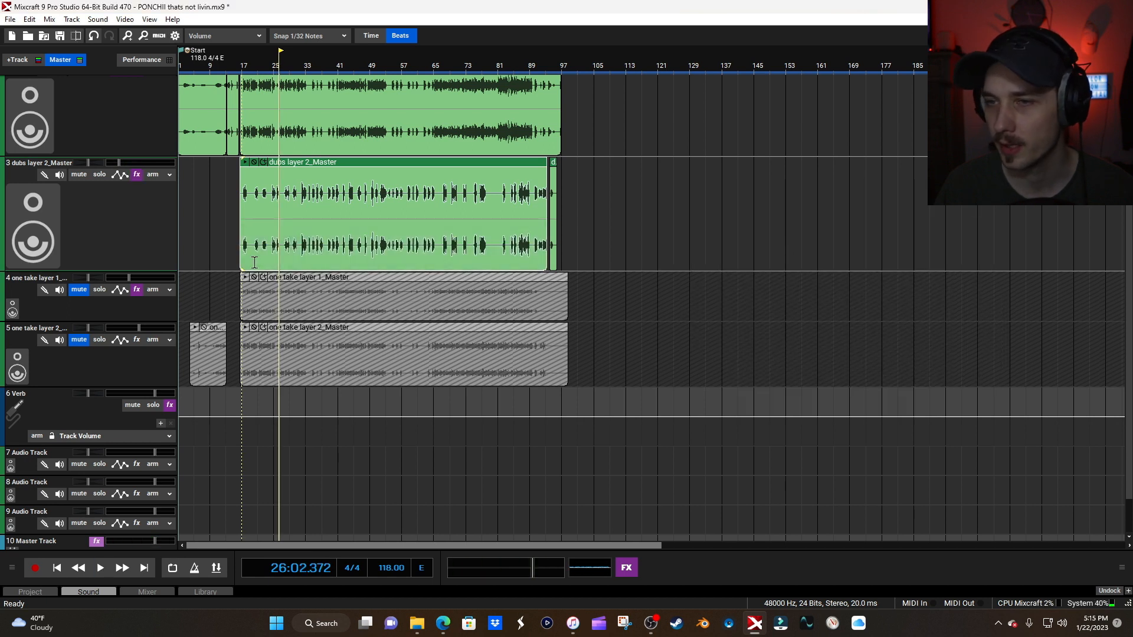
- Toggle one take layer 1's mute off and back on, and solo the main take track
left_click(85, 293)
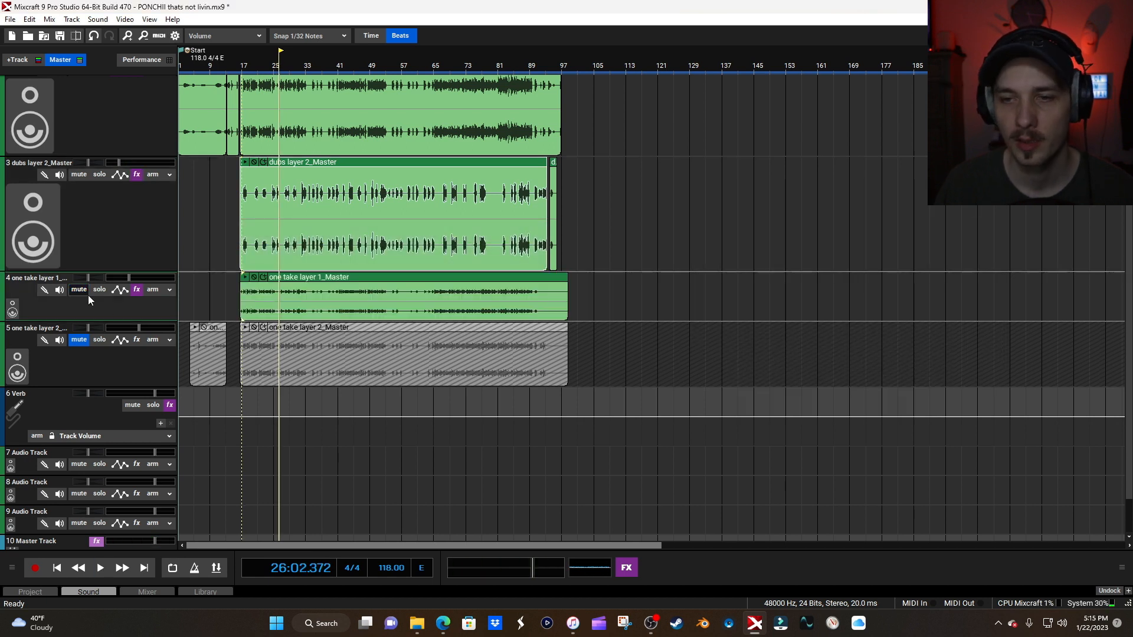
left_click(87, 292)
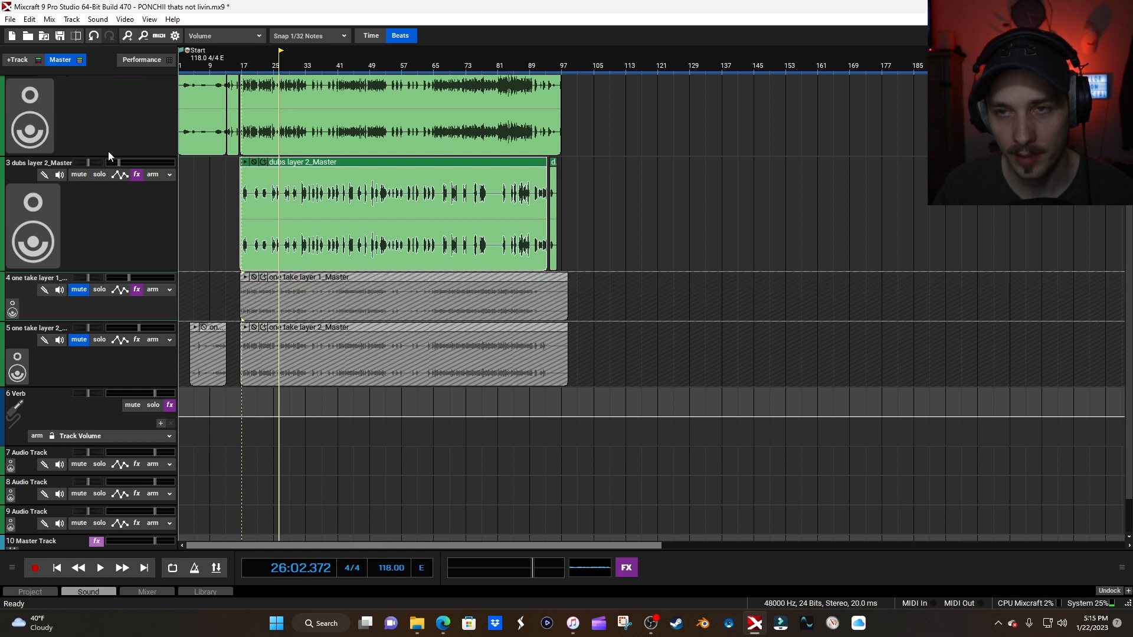
scroll(113, 135, "up", 1)
left_click(99, 106)
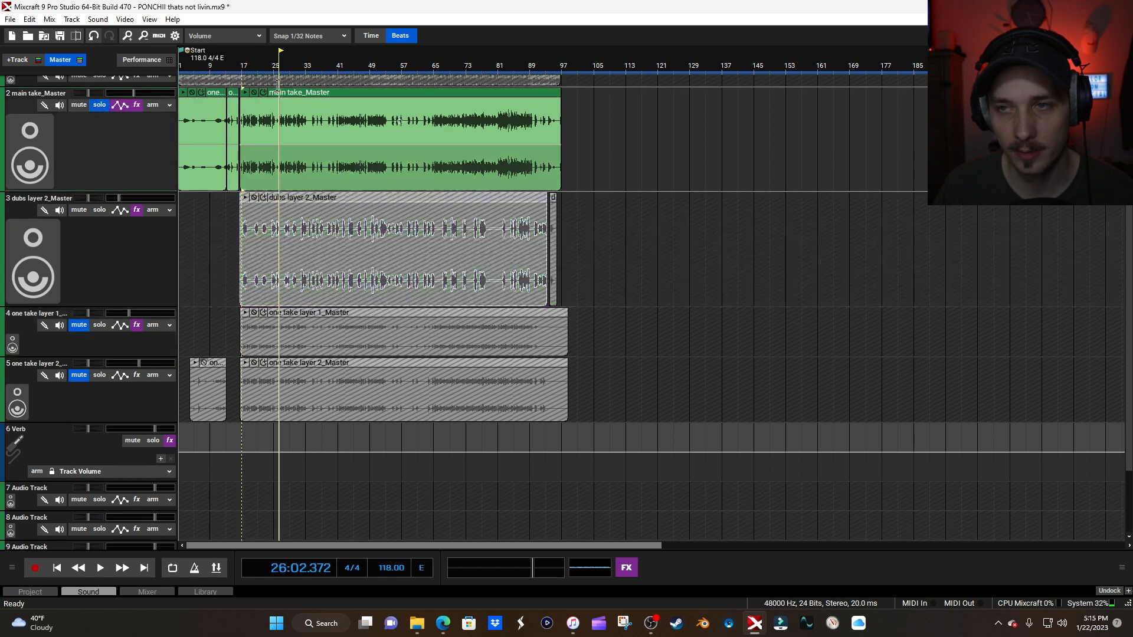
- Play the soloed main take from about bar 18 and stop playback
left_click(248, 67)
key("space")
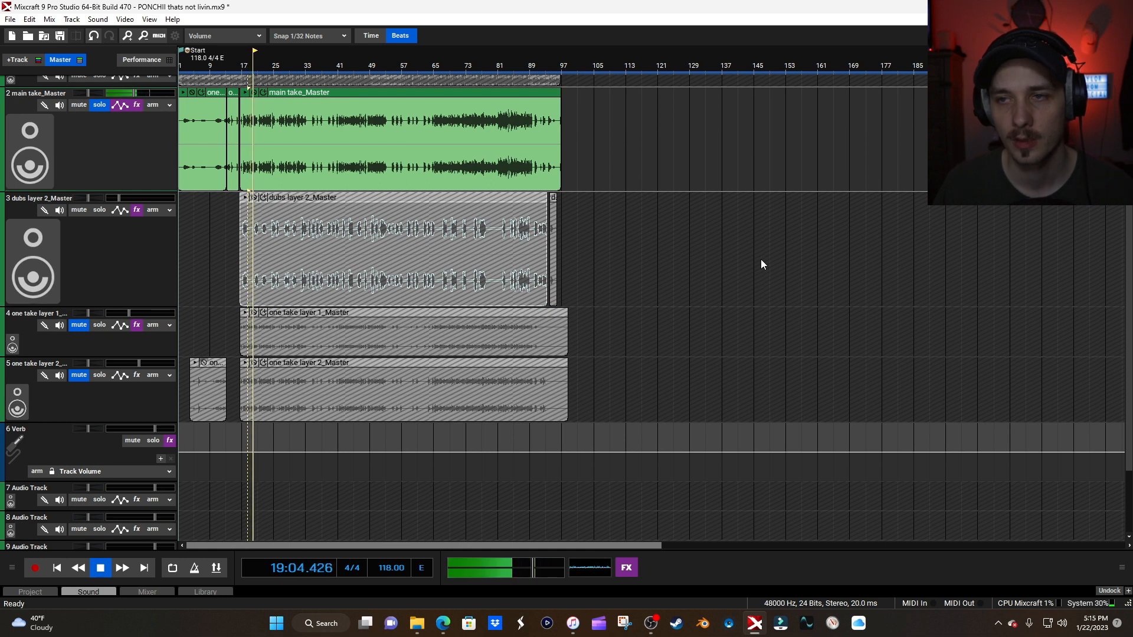
key("space")
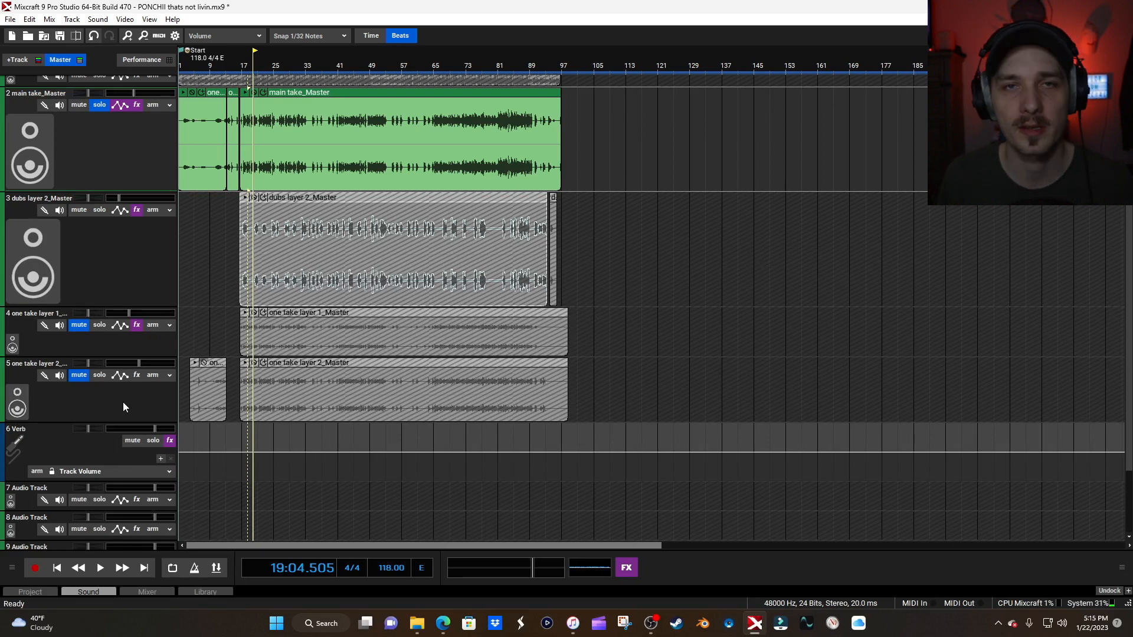
- Unmute one take layer 1, solo it in place of the main take, and play it from bar 17
left_click(79, 325)
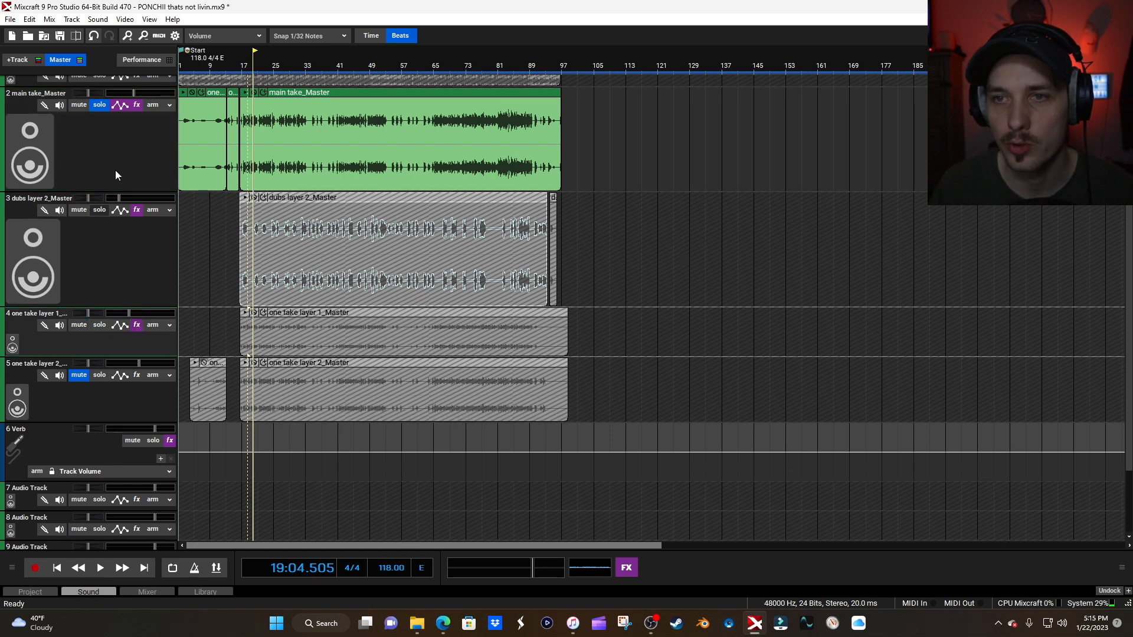
left_click(94, 107)
left_click(99, 325)
left_click(242, 59)
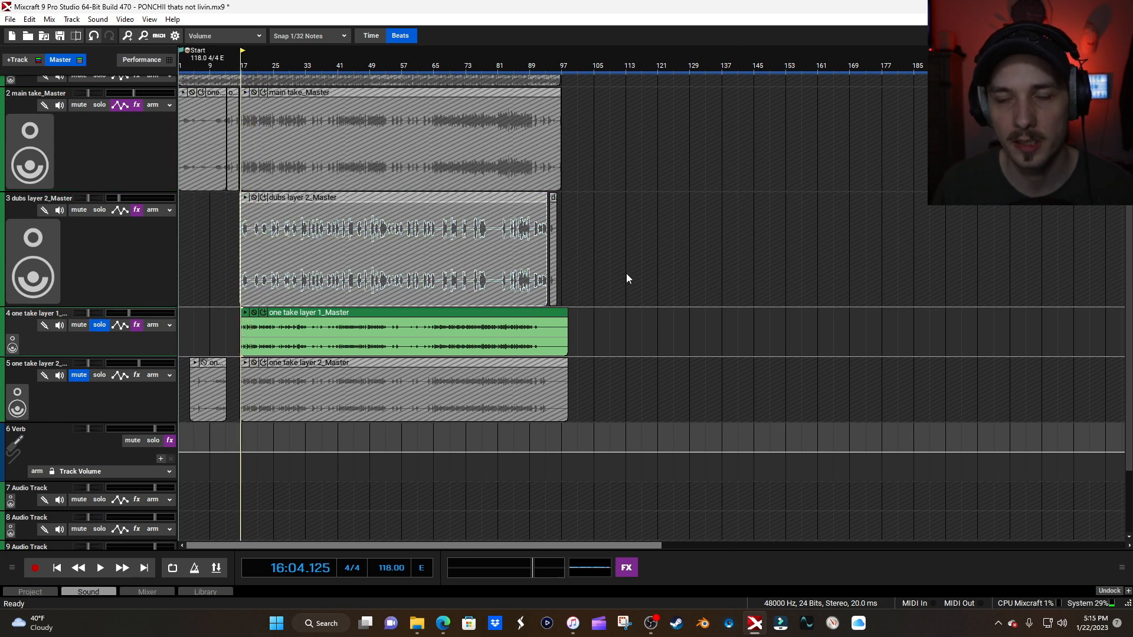
key("space")
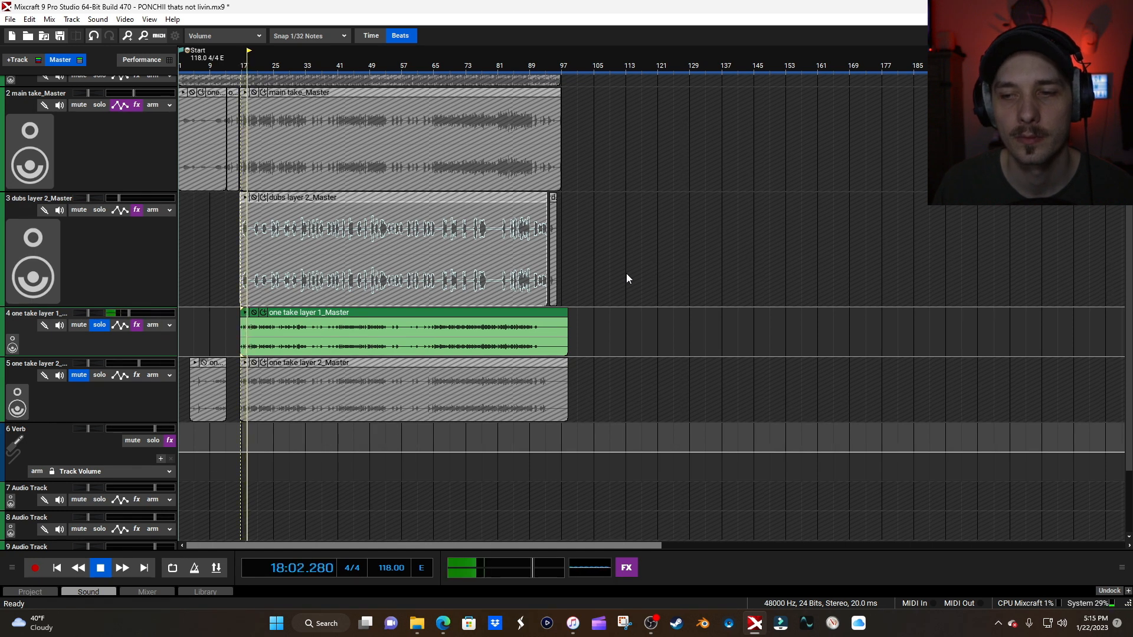
- Review the REQ 6 Stereo curve of one take layer 1 during playback, close its windows and stop playback
left_click(136, 325)
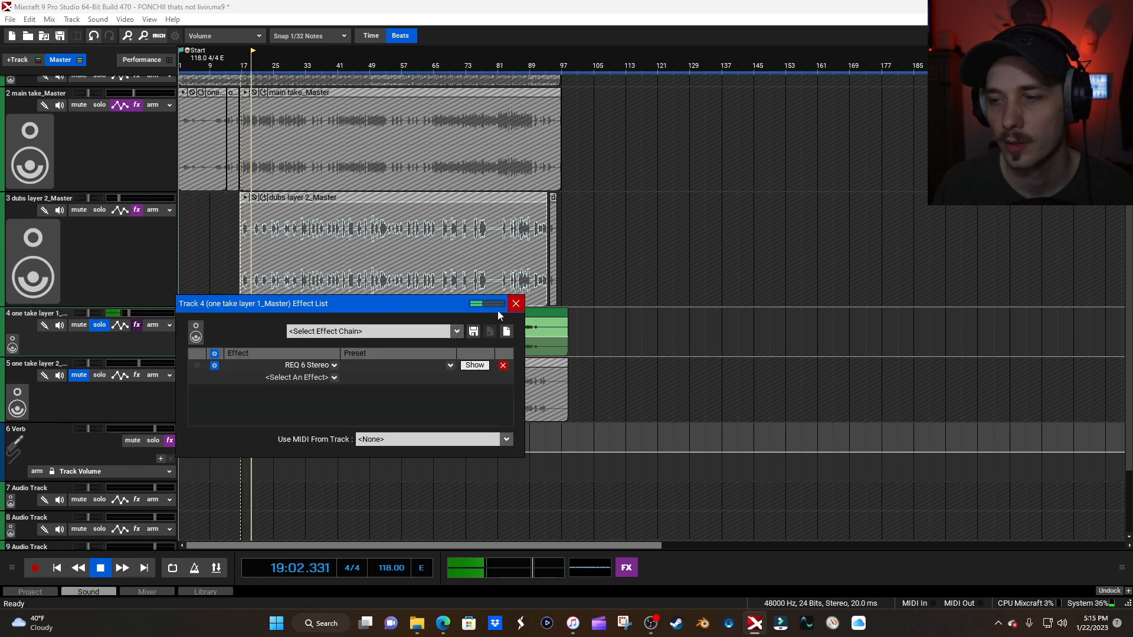
left_click_drag(678, 266, 835, 239)
left_click(816, 307)
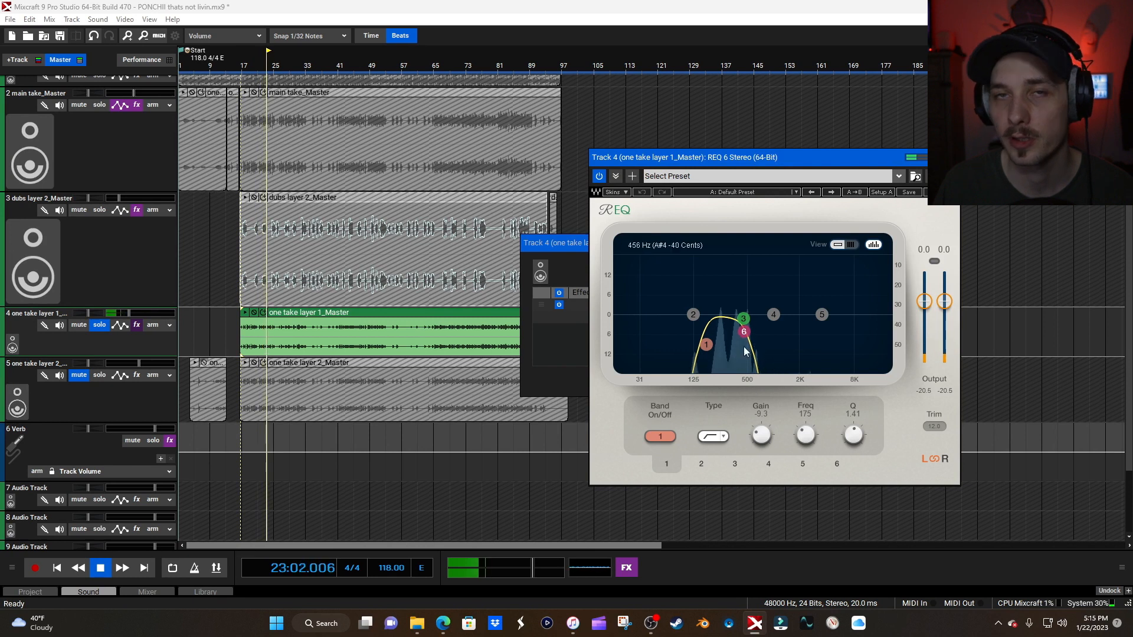
left_click(952, 157)
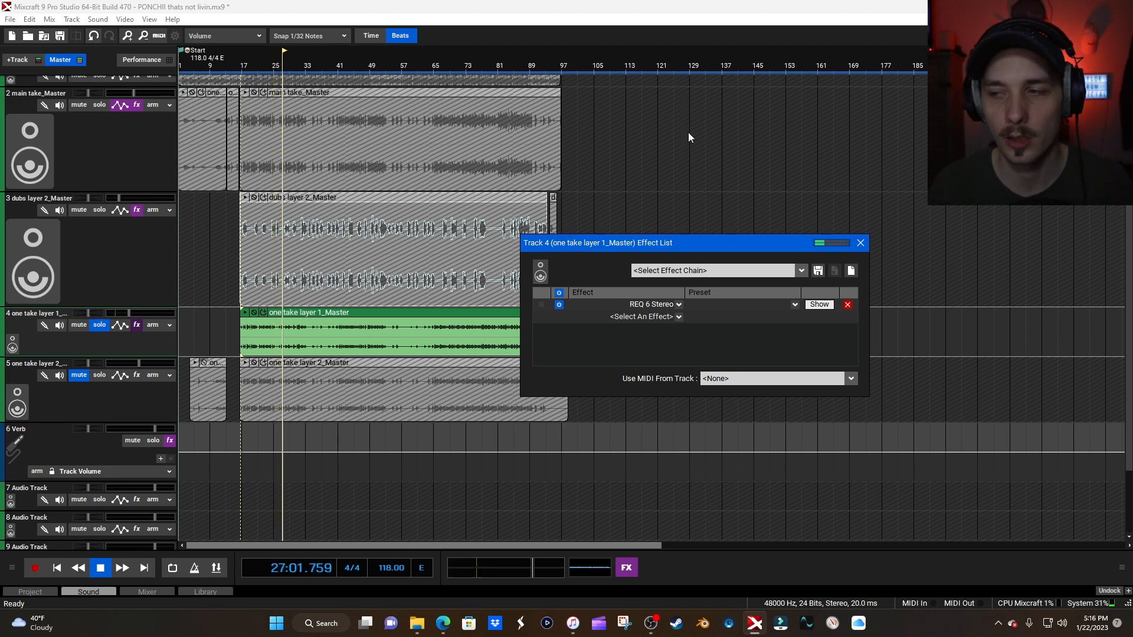
left_click(861, 242)
key("space")
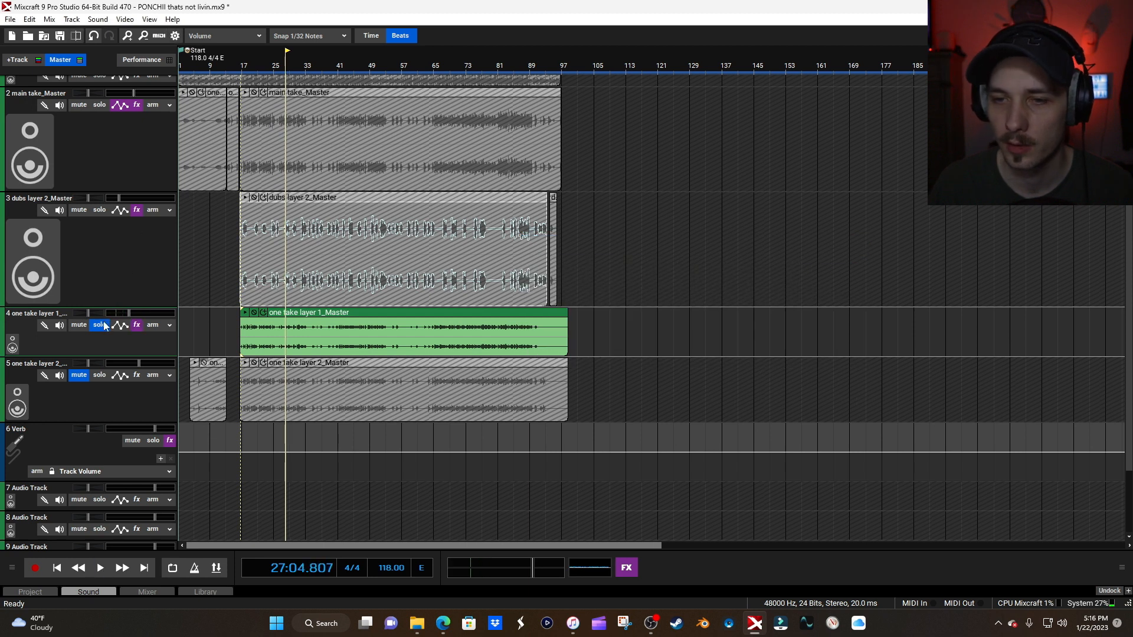
- Clear the solo on one take layer 1 and briefly play the whole mix from bar 17
left_click(101, 325)
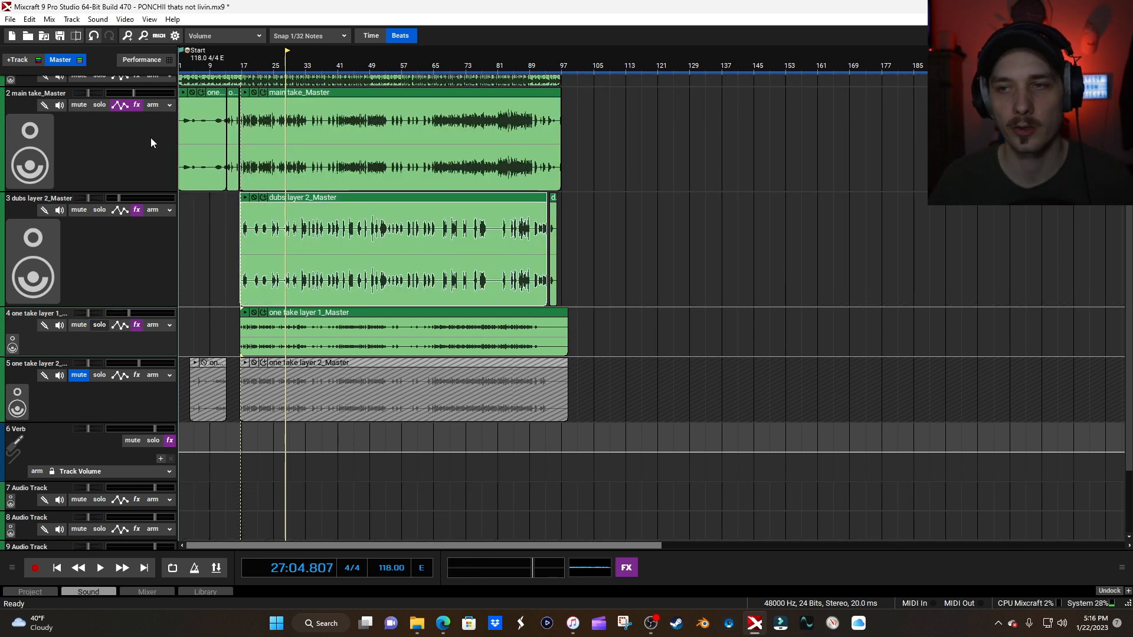
left_click(244, 70)
key("space")
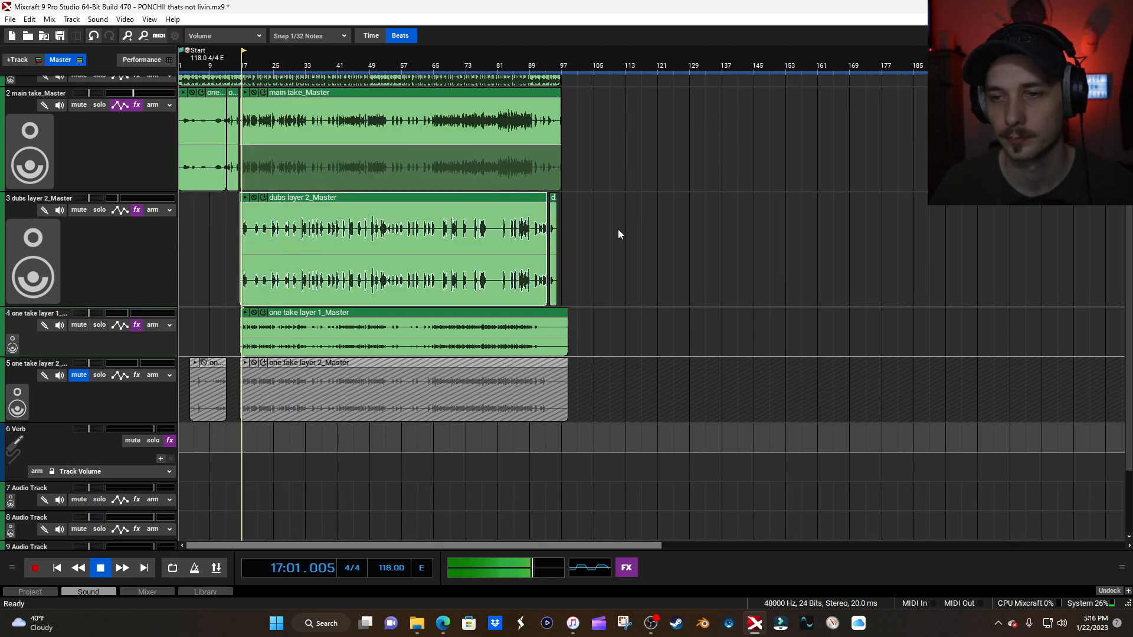
key("space")
- Solo the main take and play it while toggling one take layer 1's solo to compare with and without the layer
left_click(99, 105)
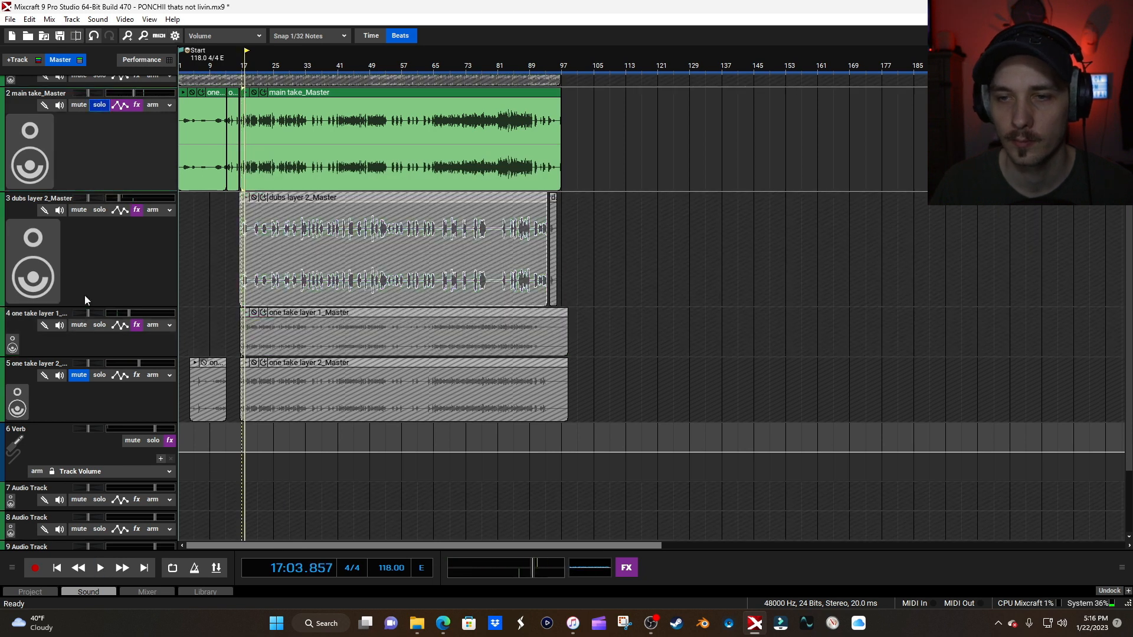
left_click(99, 326)
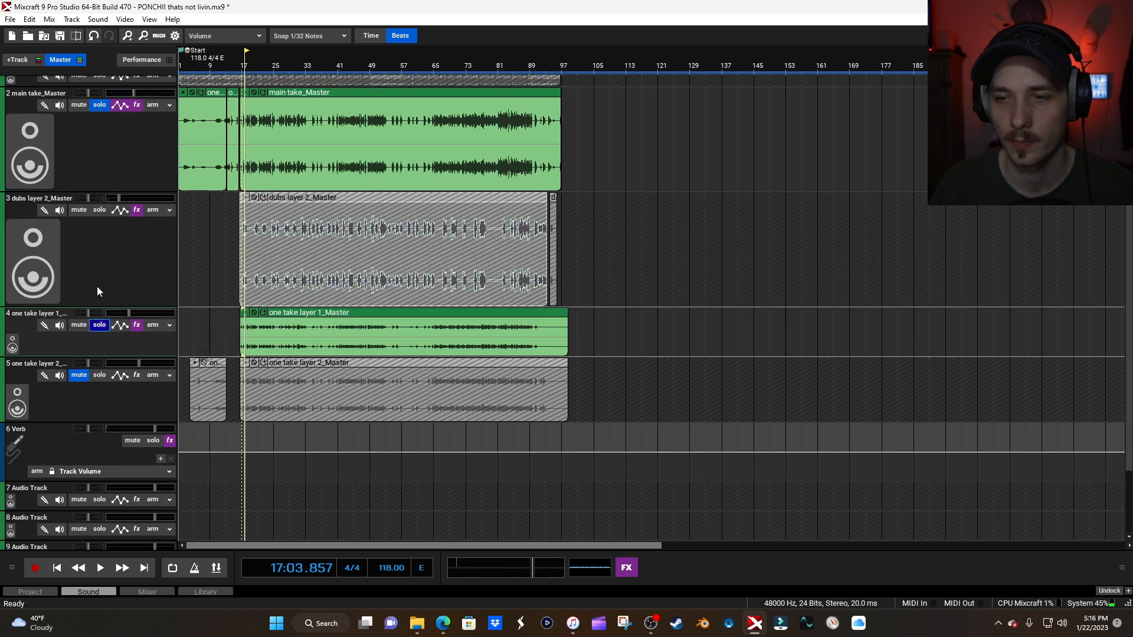
left_click(99, 325)
key("space")
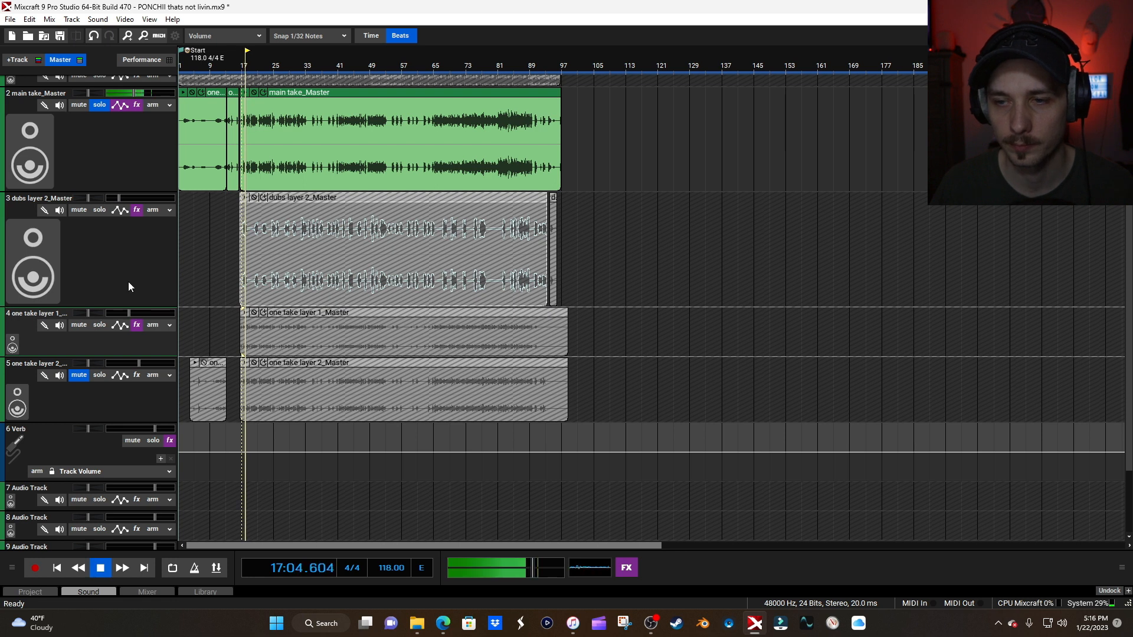
left_click(104, 327)
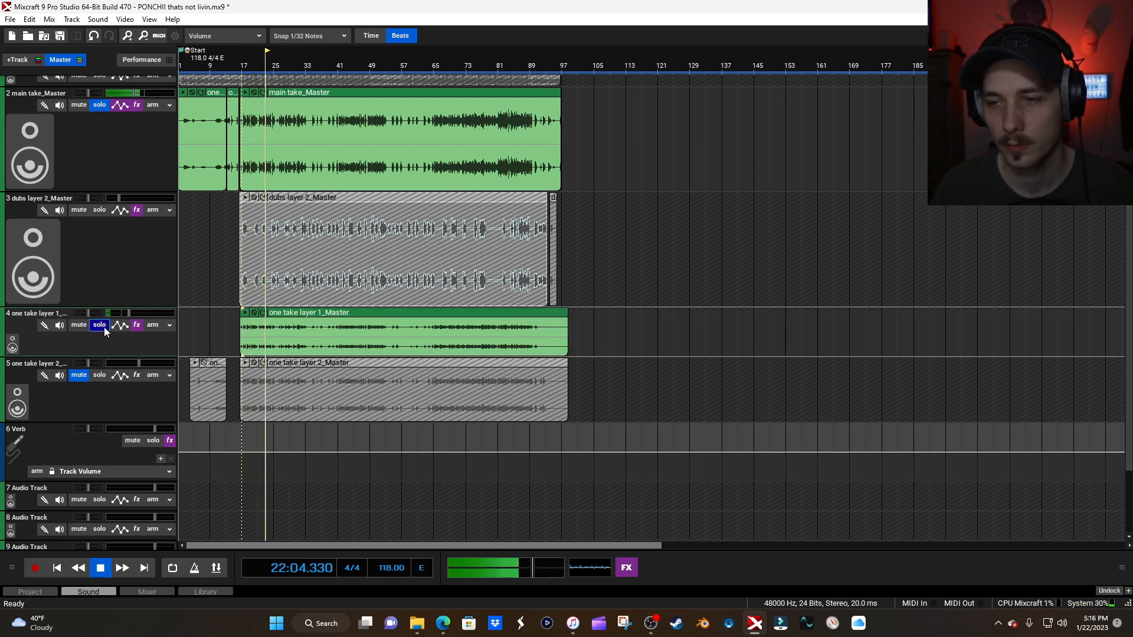
left_click(104, 327)
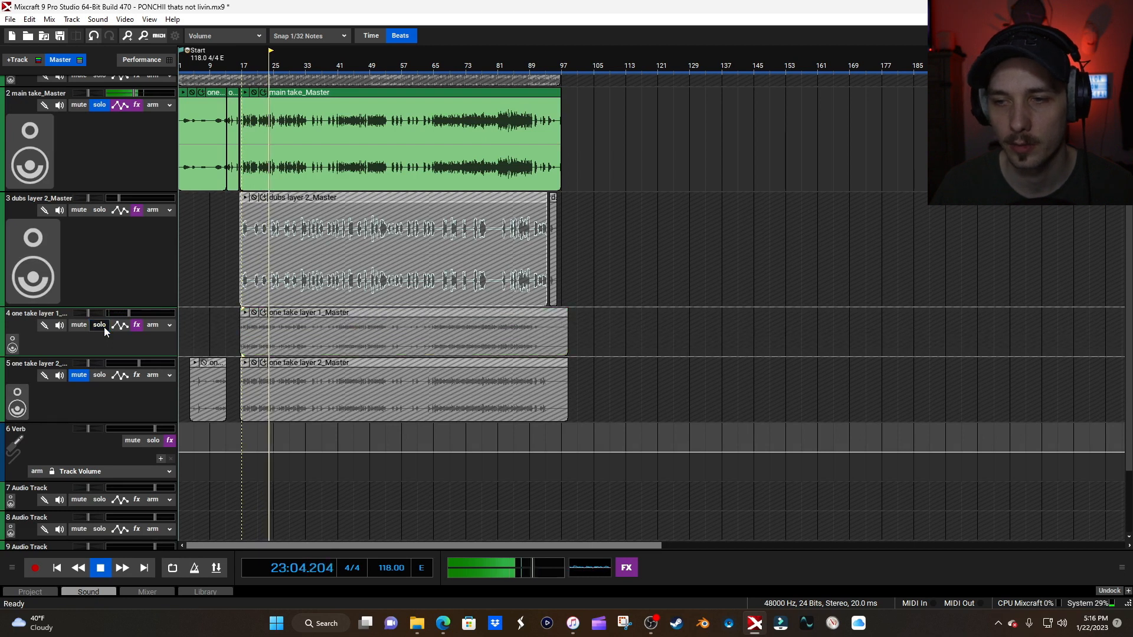
left_click(104, 327)
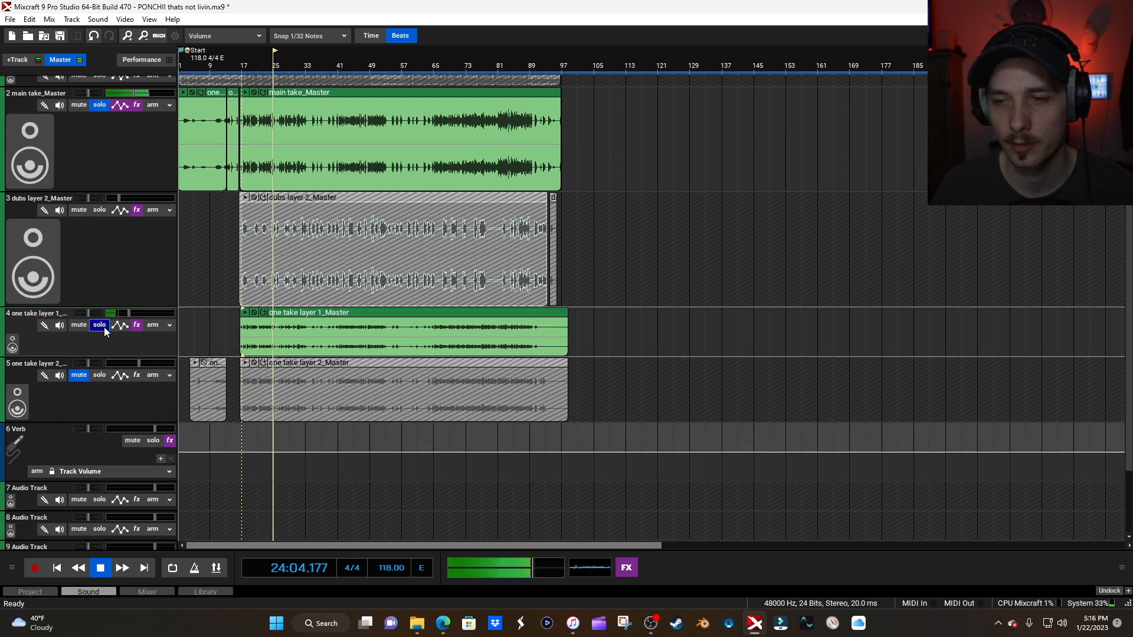
key("space")
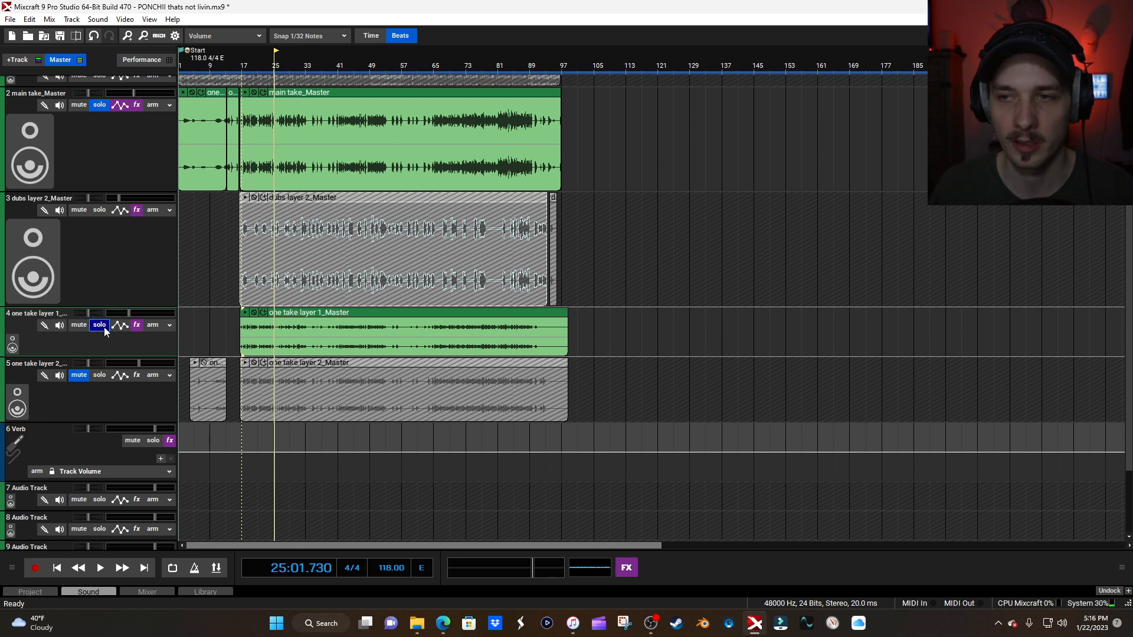
- Clear the solos on one take layer 1 and the main take, and play the mix from bar 17 to about bar 33
left_click(96, 328)
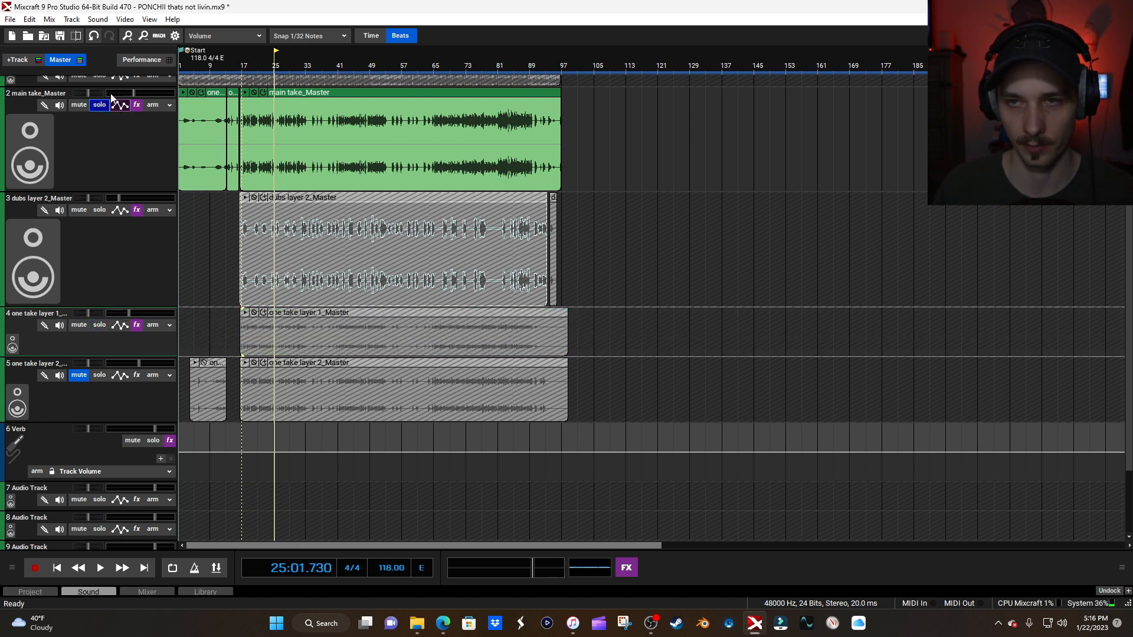
left_click(99, 107)
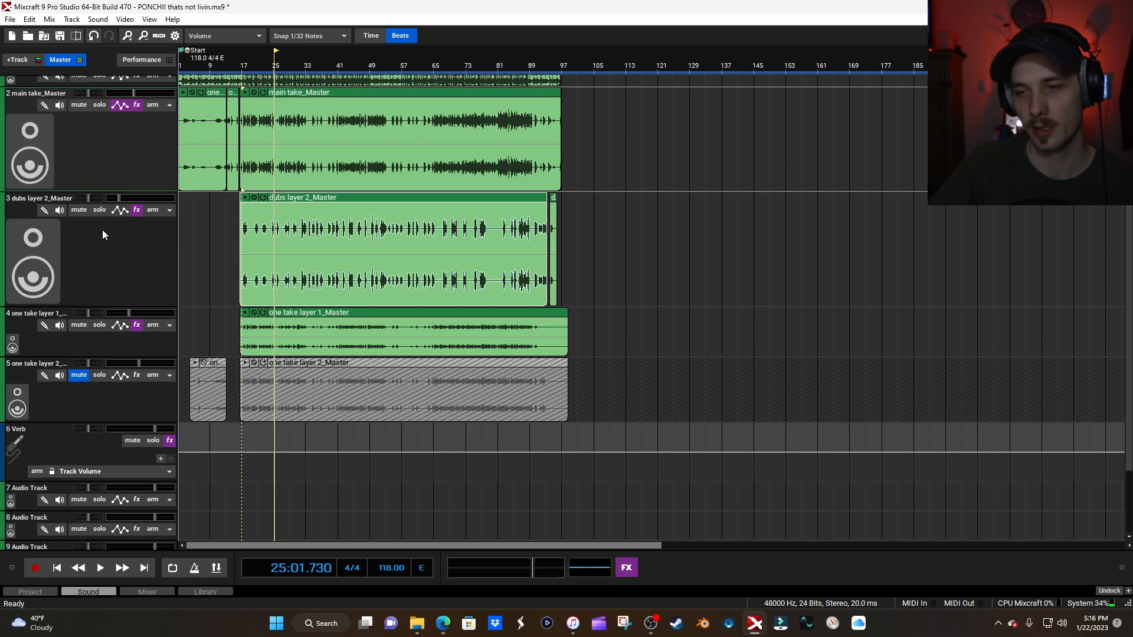
left_click(239, 75)
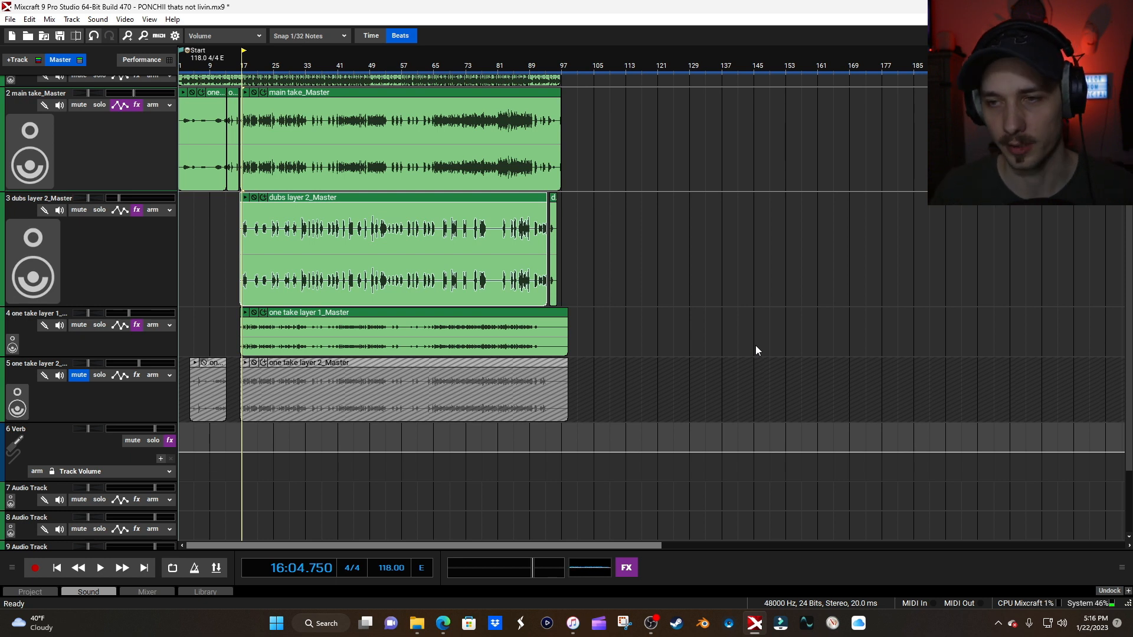
key("space")
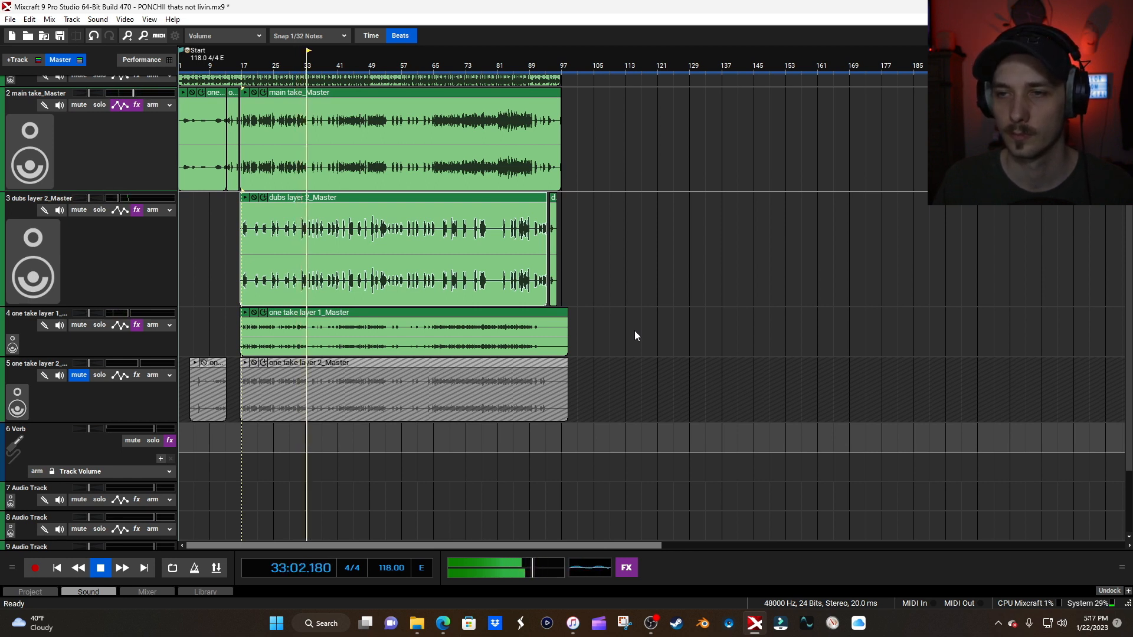
key("space")
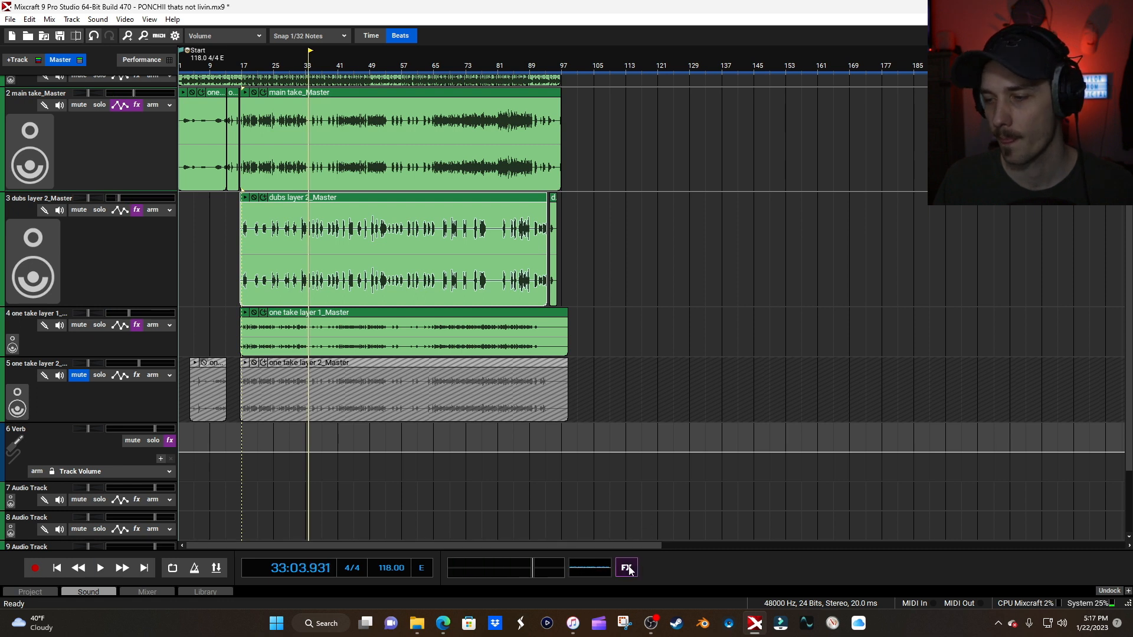
- Open the master track's effect list and show the H-Comp Stereo settings beside the tracks
left_click(627, 567)
left_click_drag(445, 37, 858, 179)
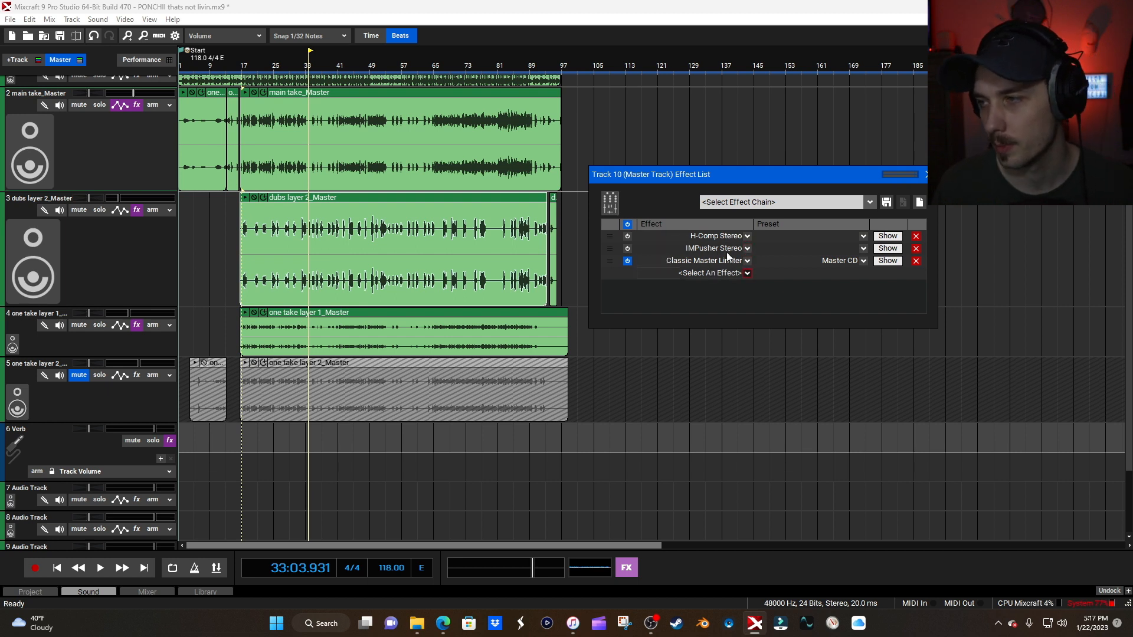
left_click_drag(726, 178, 732, 144)
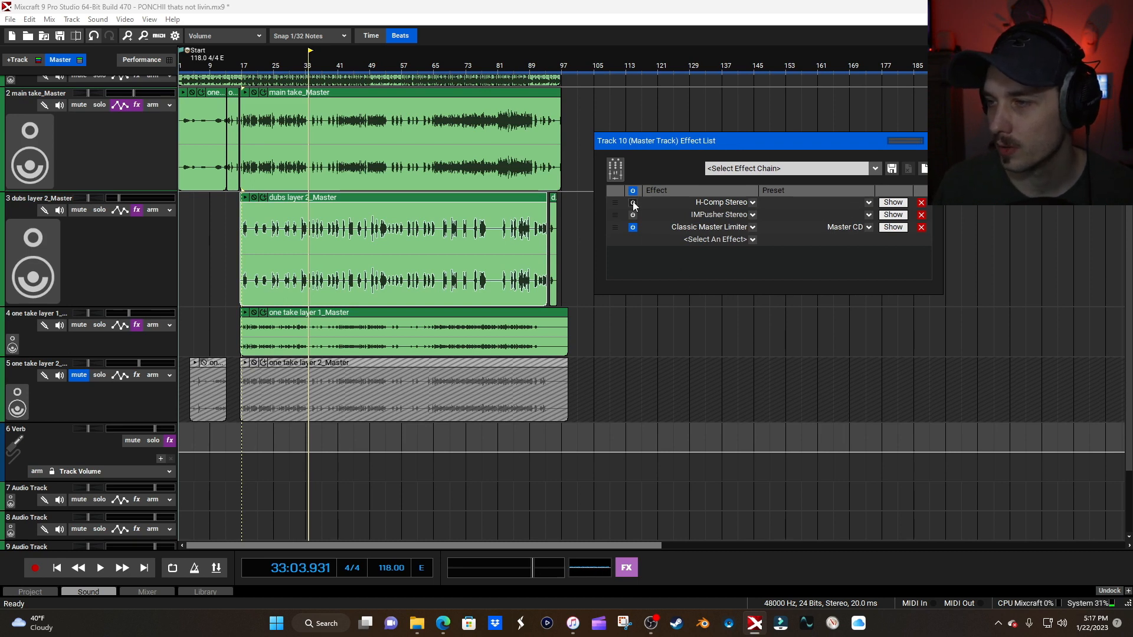
left_click(891, 204)
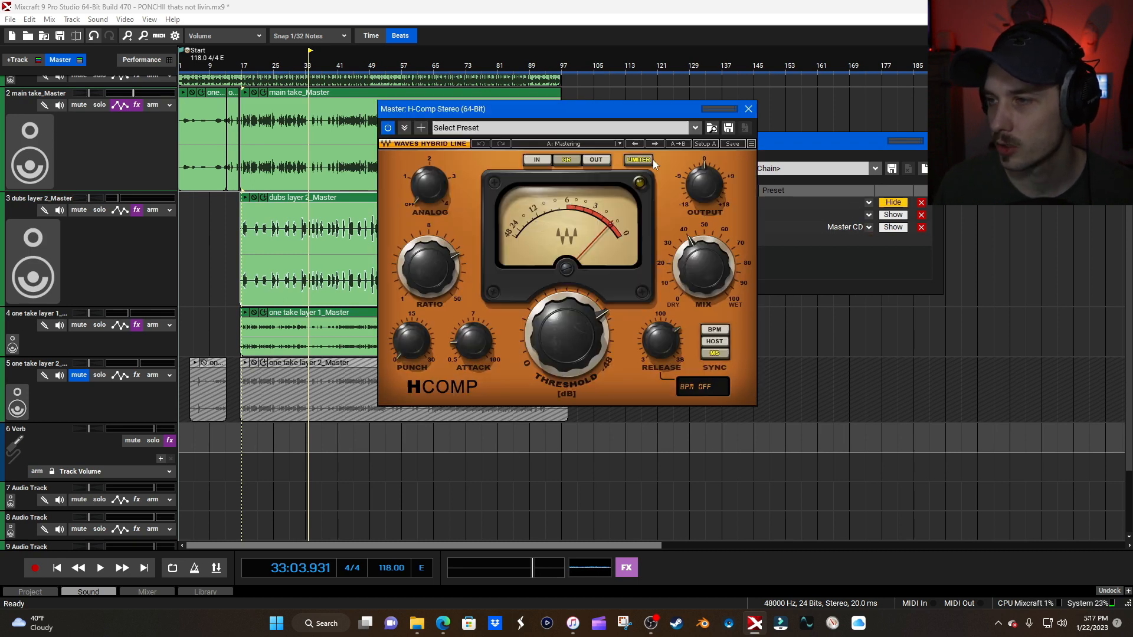
left_click_drag(636, 124, 845, 112)
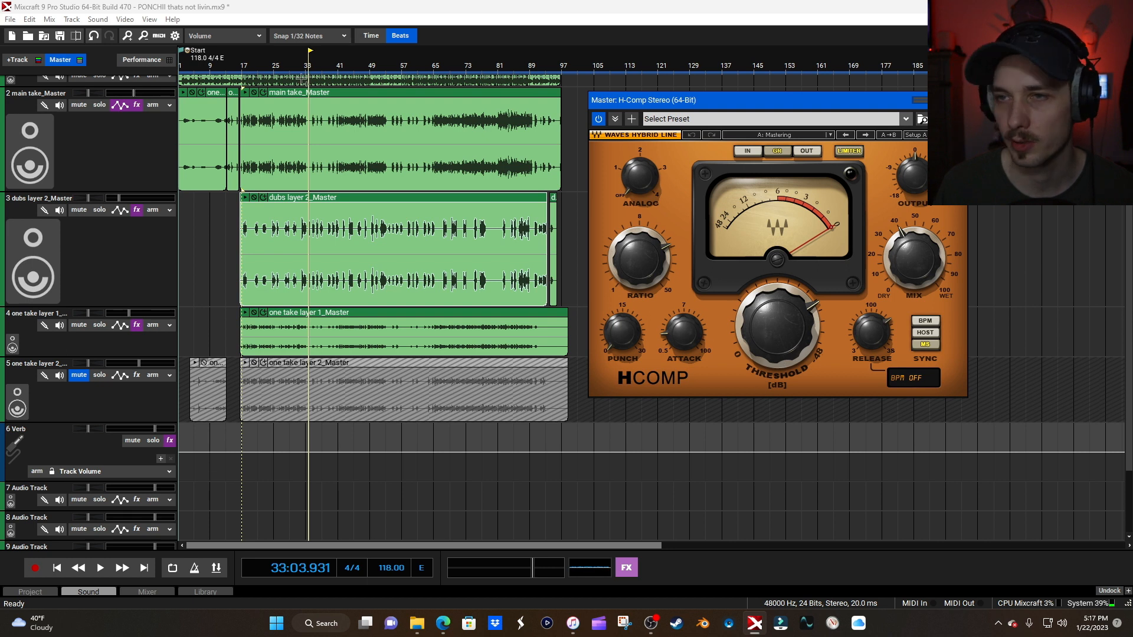
- Play the mix from about bar 19 with the master H-Comp Stereo bypassed, enable it during playback to compare, and stop
left_click(256, 66)
key("space")
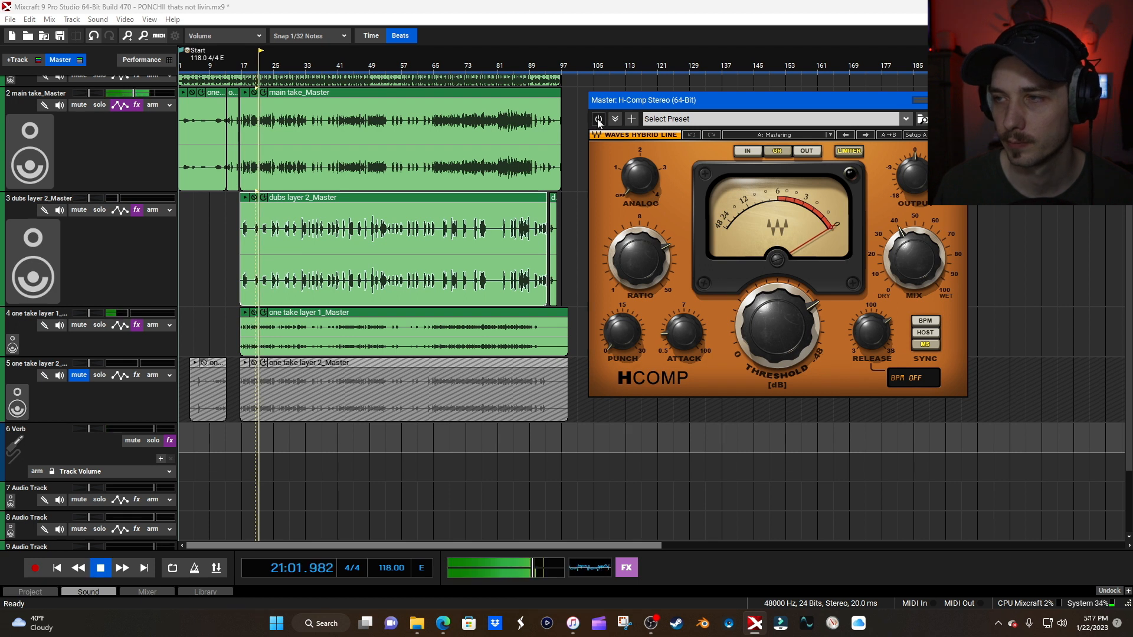
key("space")
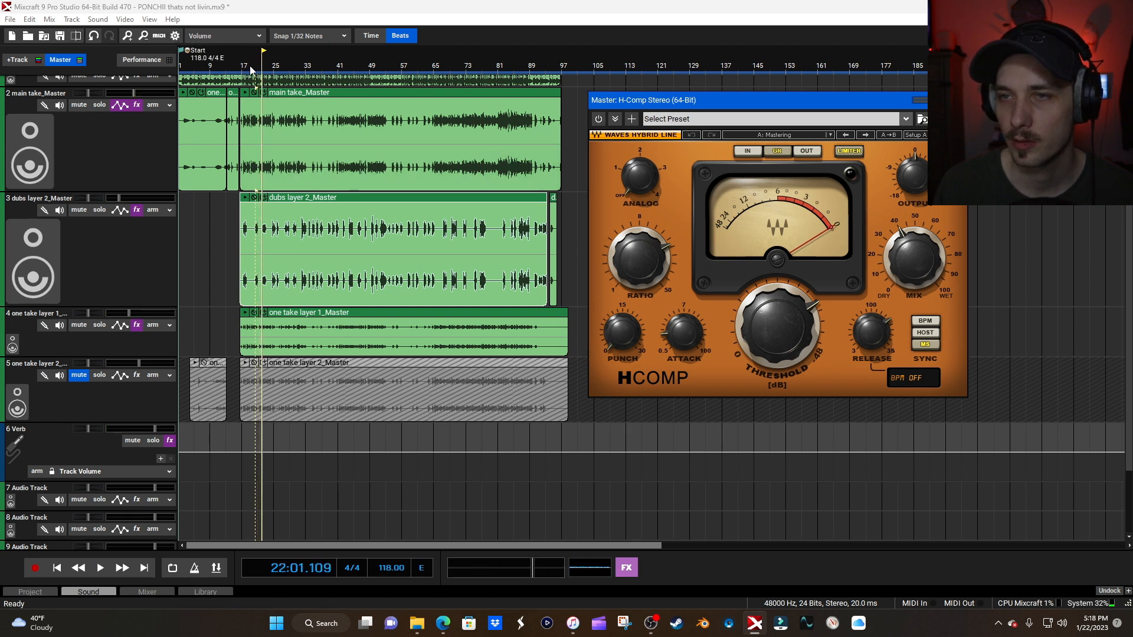
left_click(251, 70)
key("space")
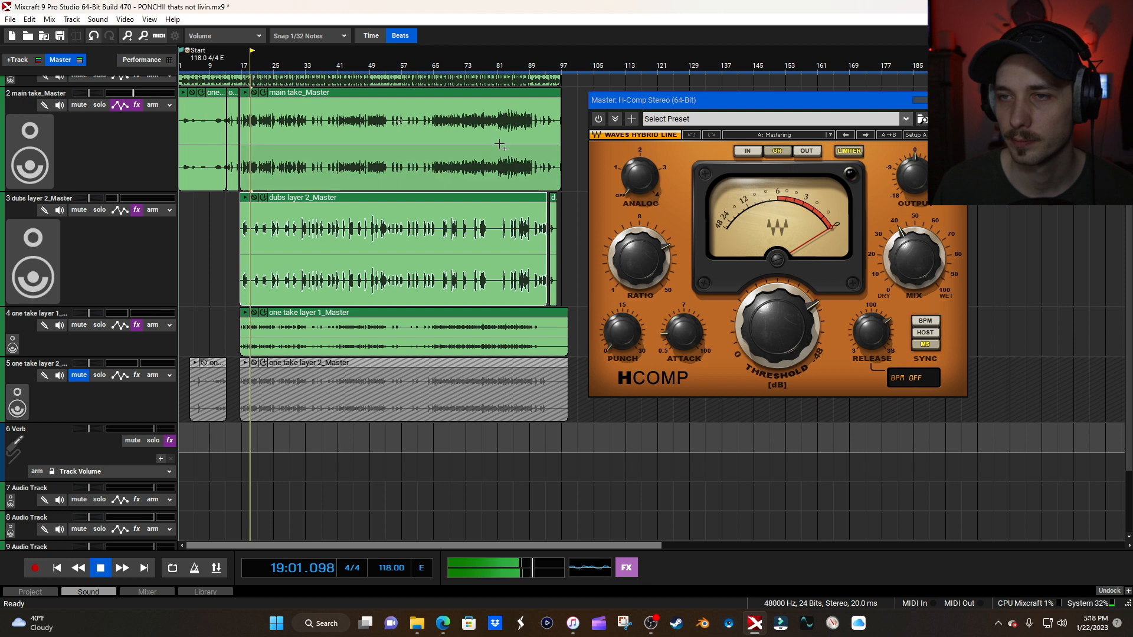
left_click(598, 121)
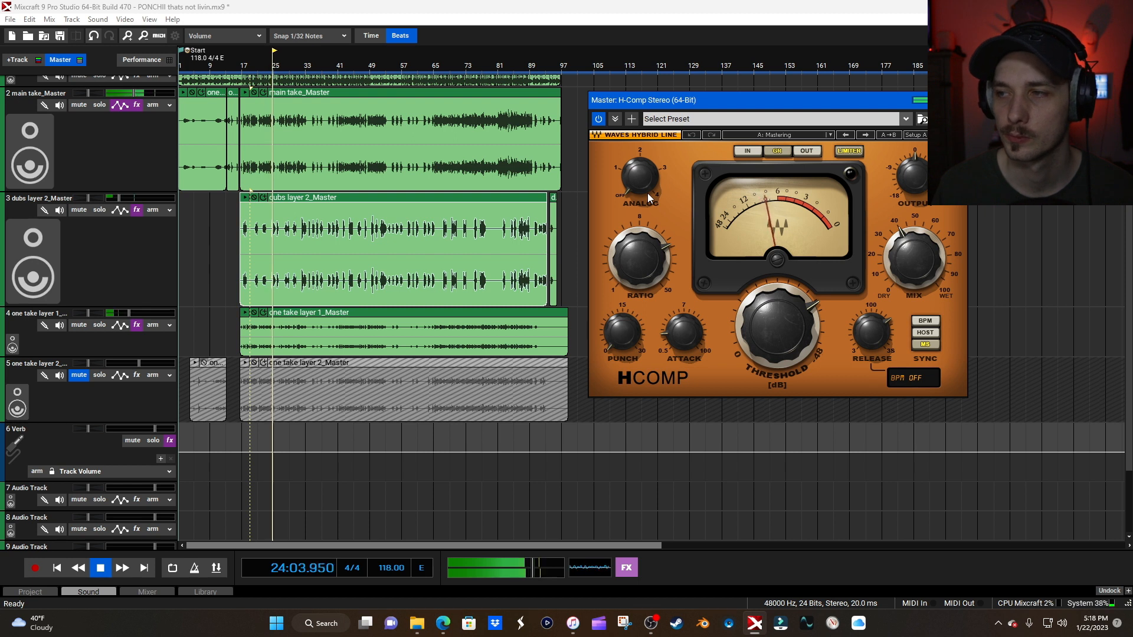
key("space")
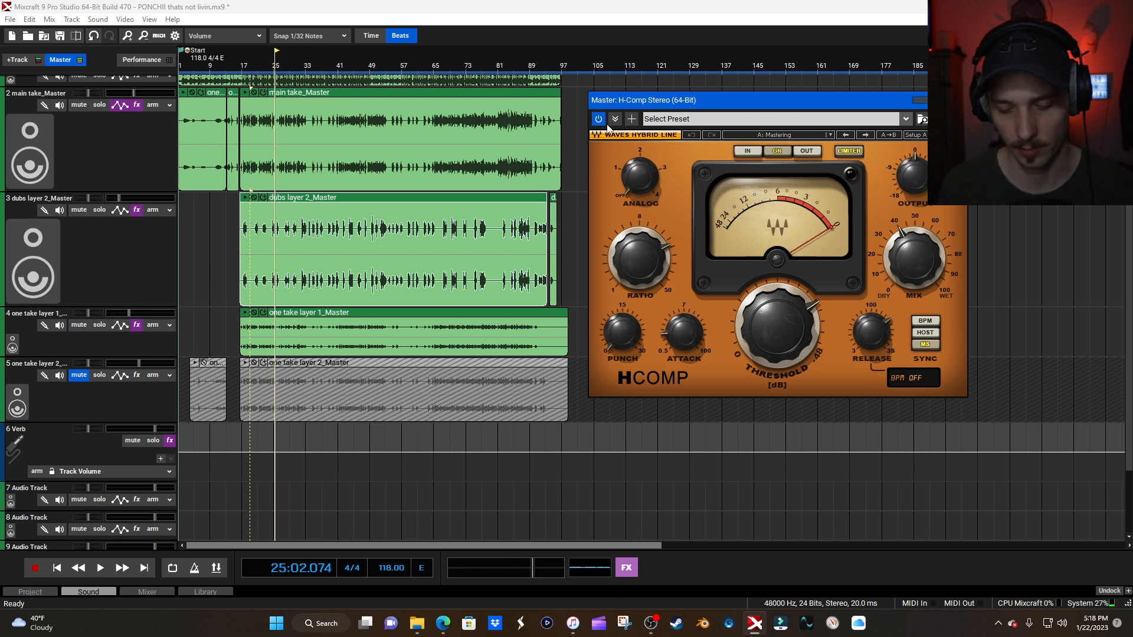
- Close the H-Comp Stereo window and show the master track's IMPusher Stereo settings beside the tracks
left_click(958, 100)
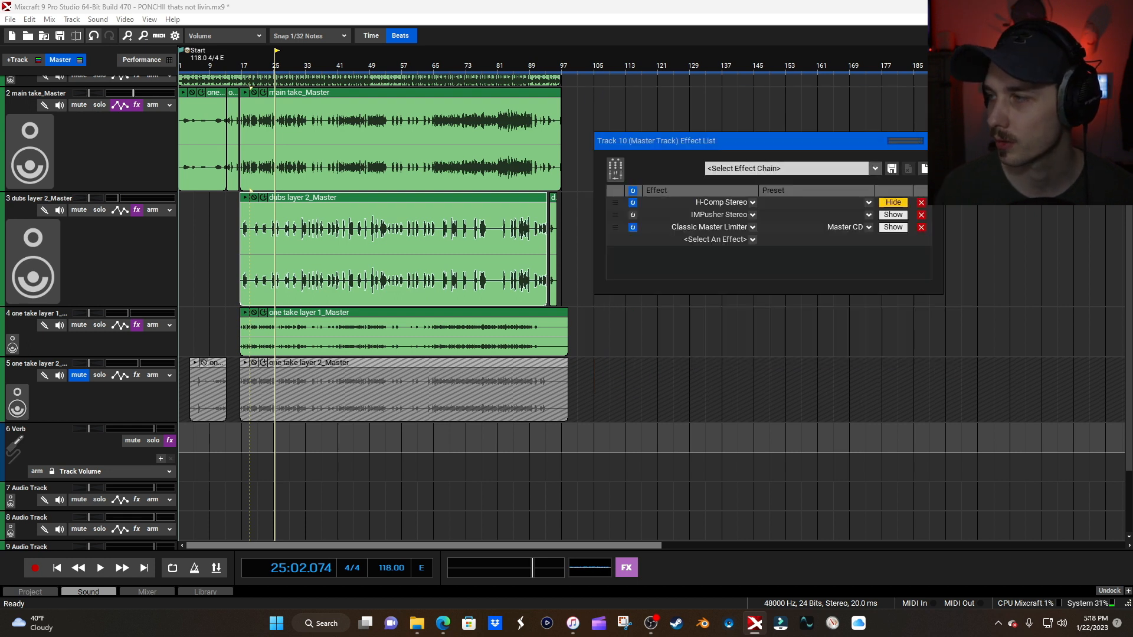
left_click(633, 215)
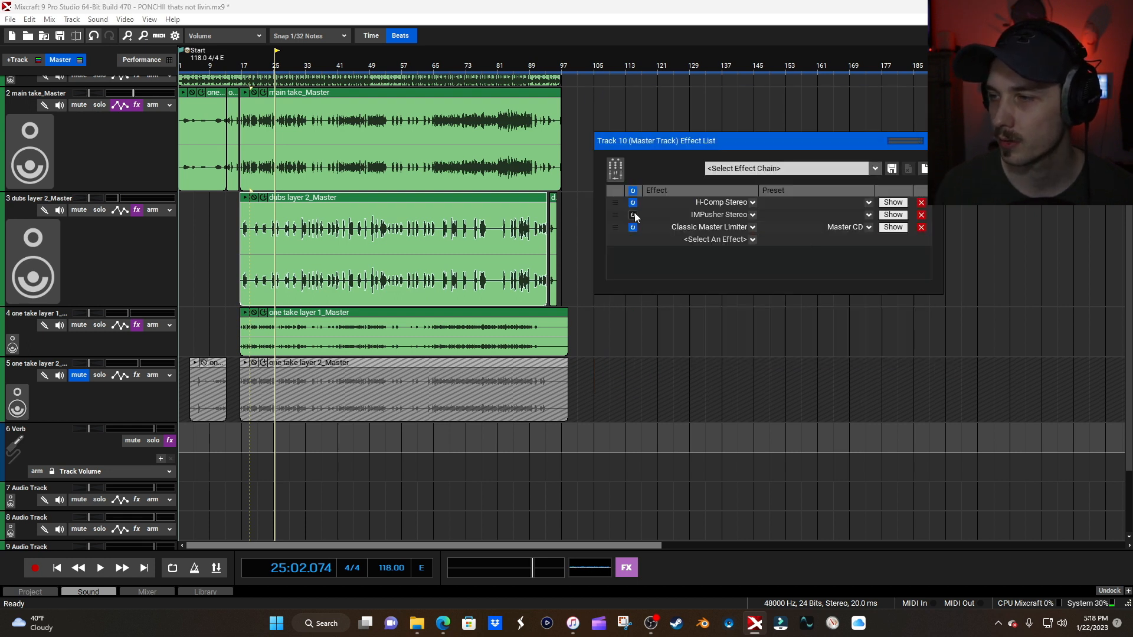
left_click(889, 216)
left_click_drag(610, 105, 728, 85)
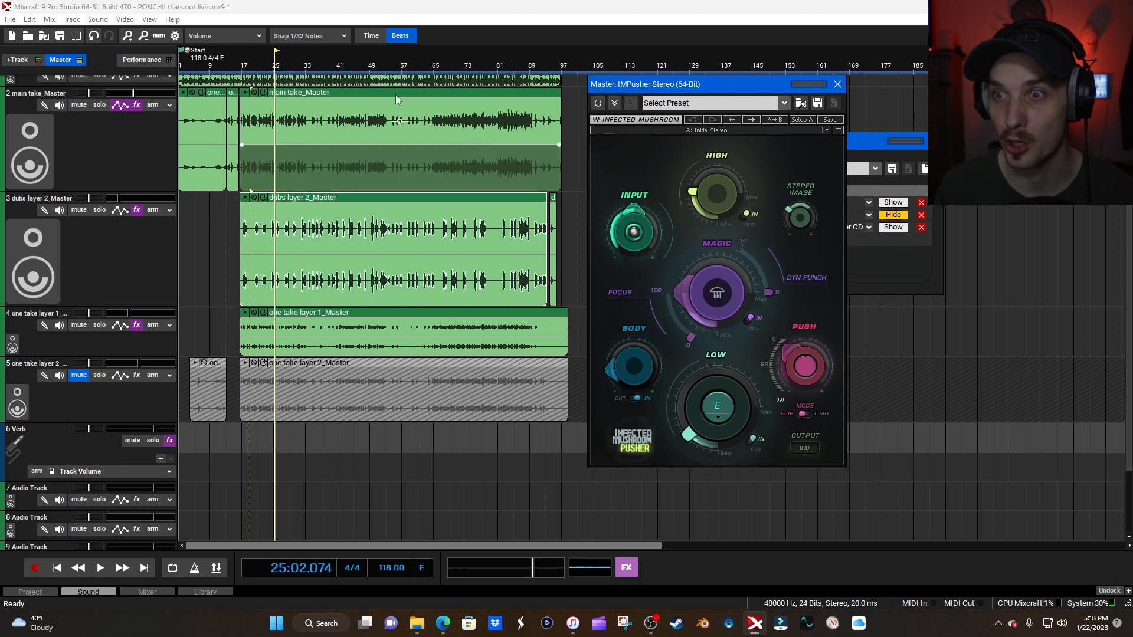
- Play the mix from about bar 19, switch the master IMPusher Stereo on, off and on again to compare, then stop and close its window
left_click(254, 63)
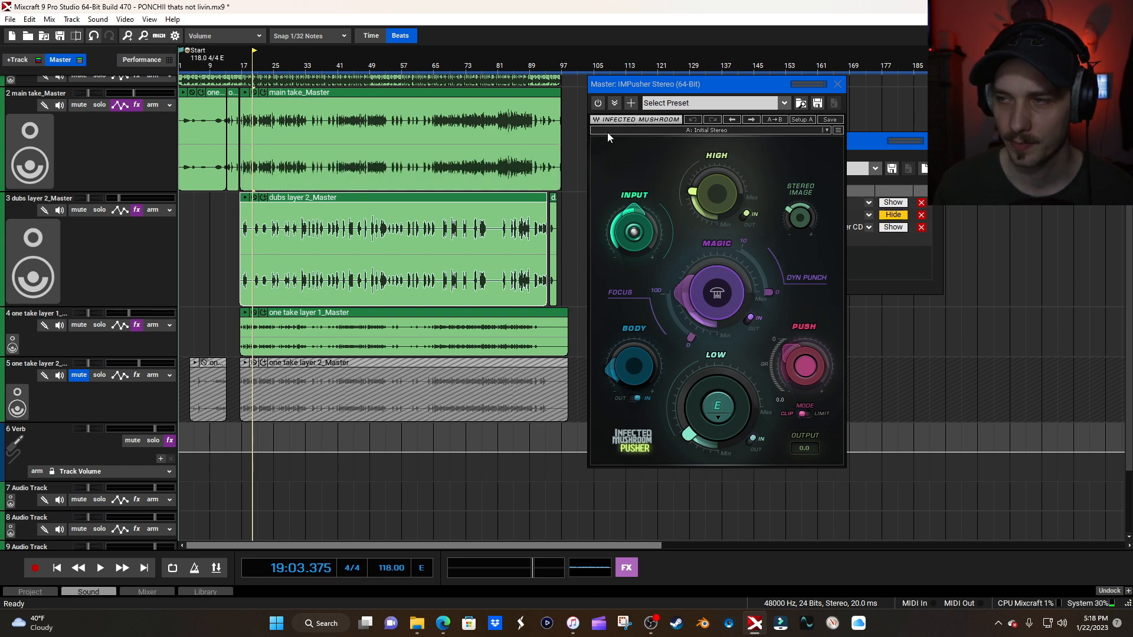
key("space")
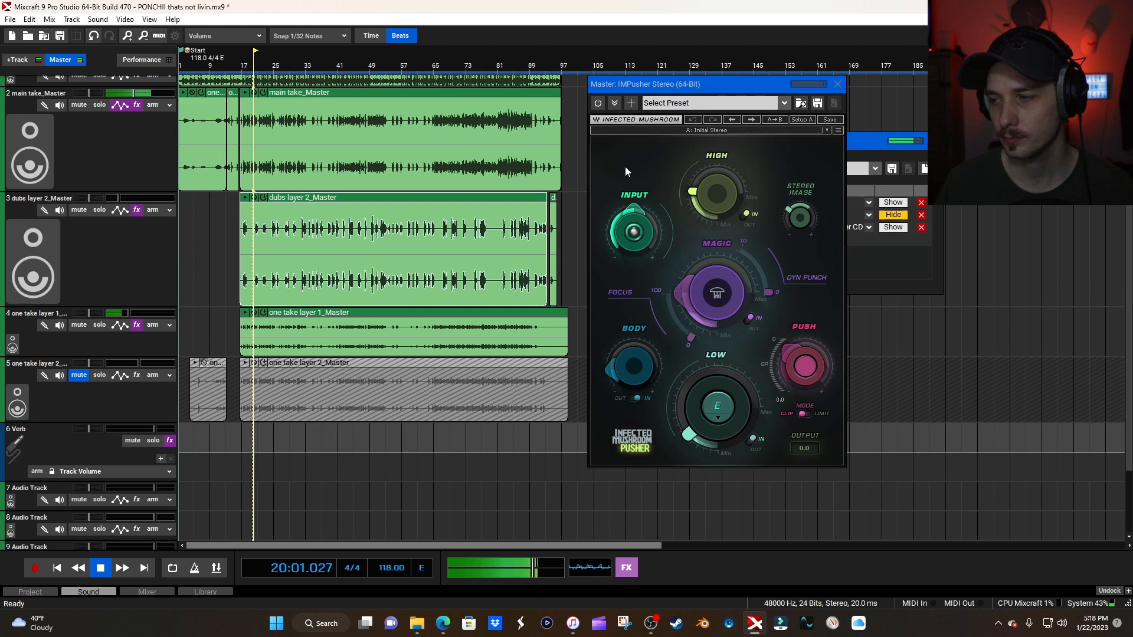
left_click(597, 105)
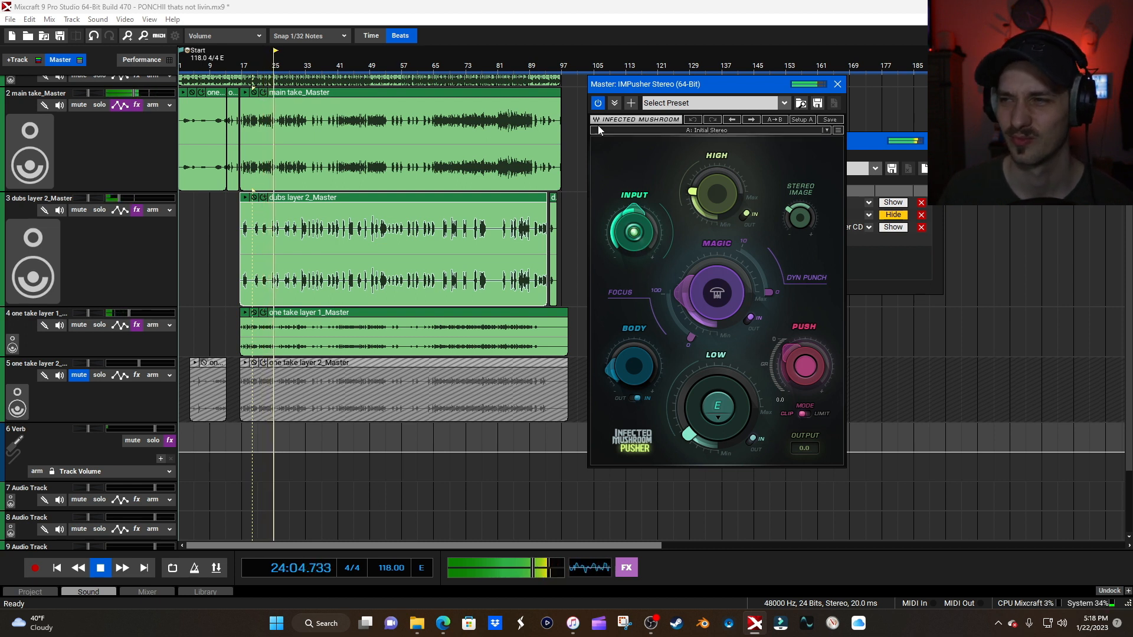
left_click(595, 106)
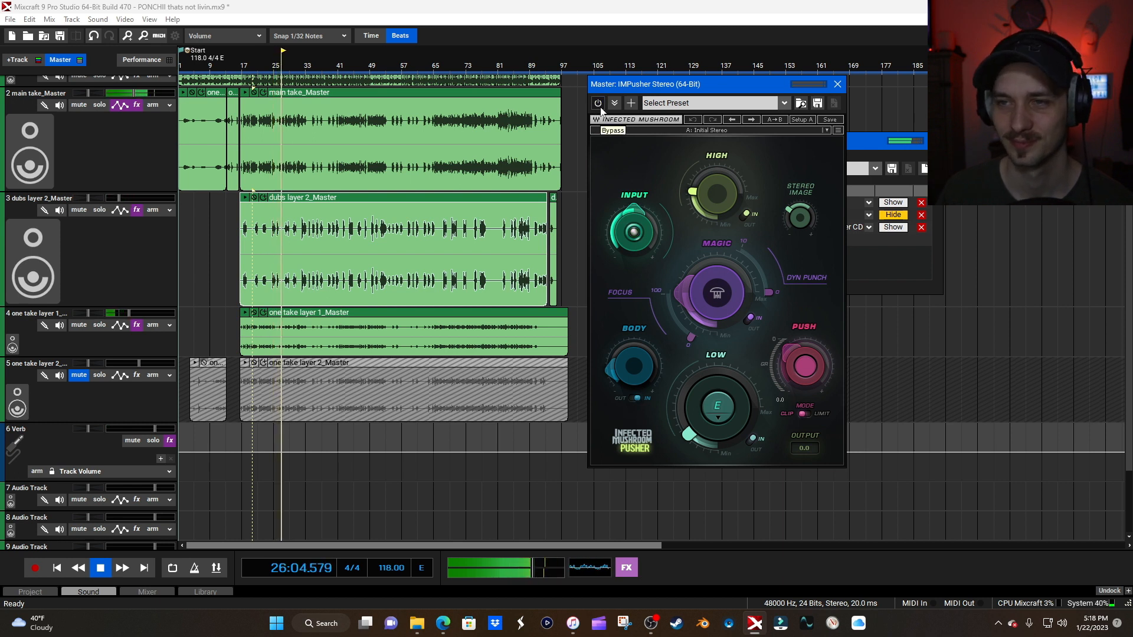
left_click(599, 105)
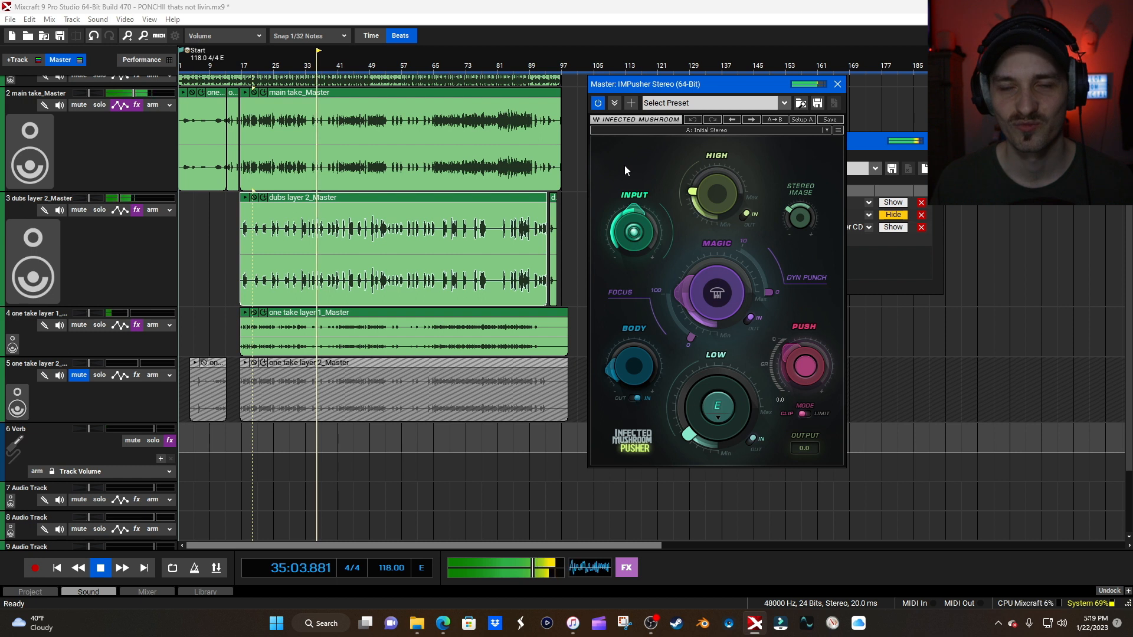
key("space")
left_click(838, 84)
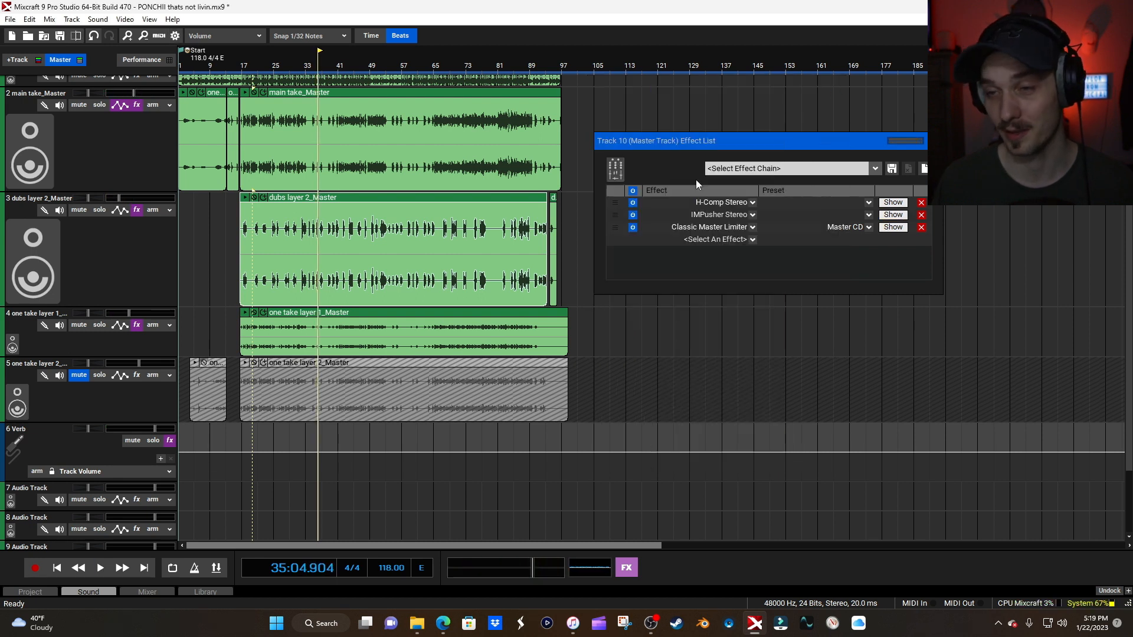